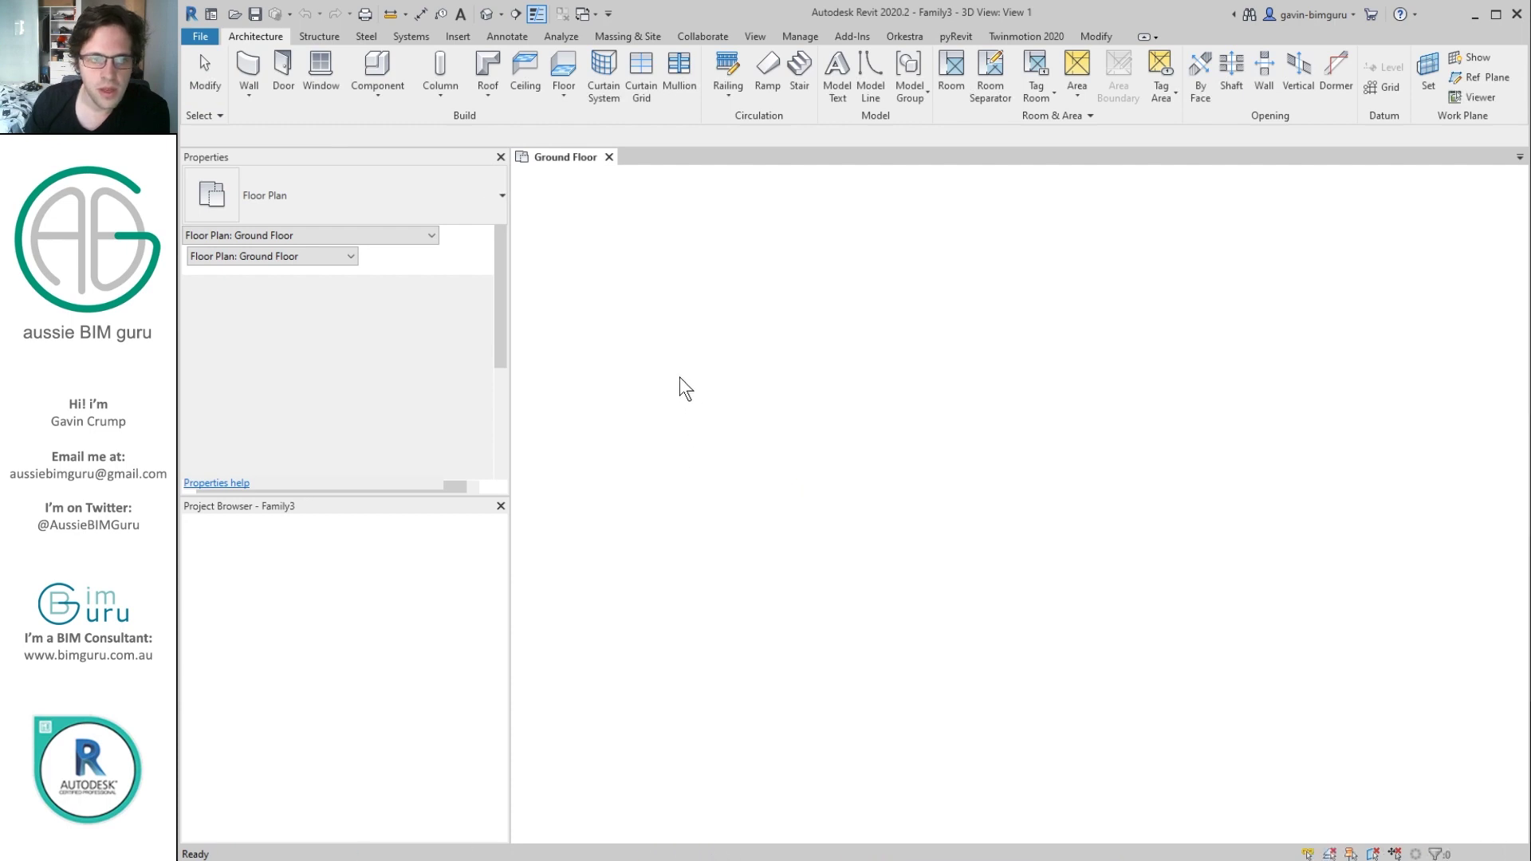
# Load BG_SharedParameters.txt from the Demo folder as the shared parameter file
pyautogui.click(420, 37)
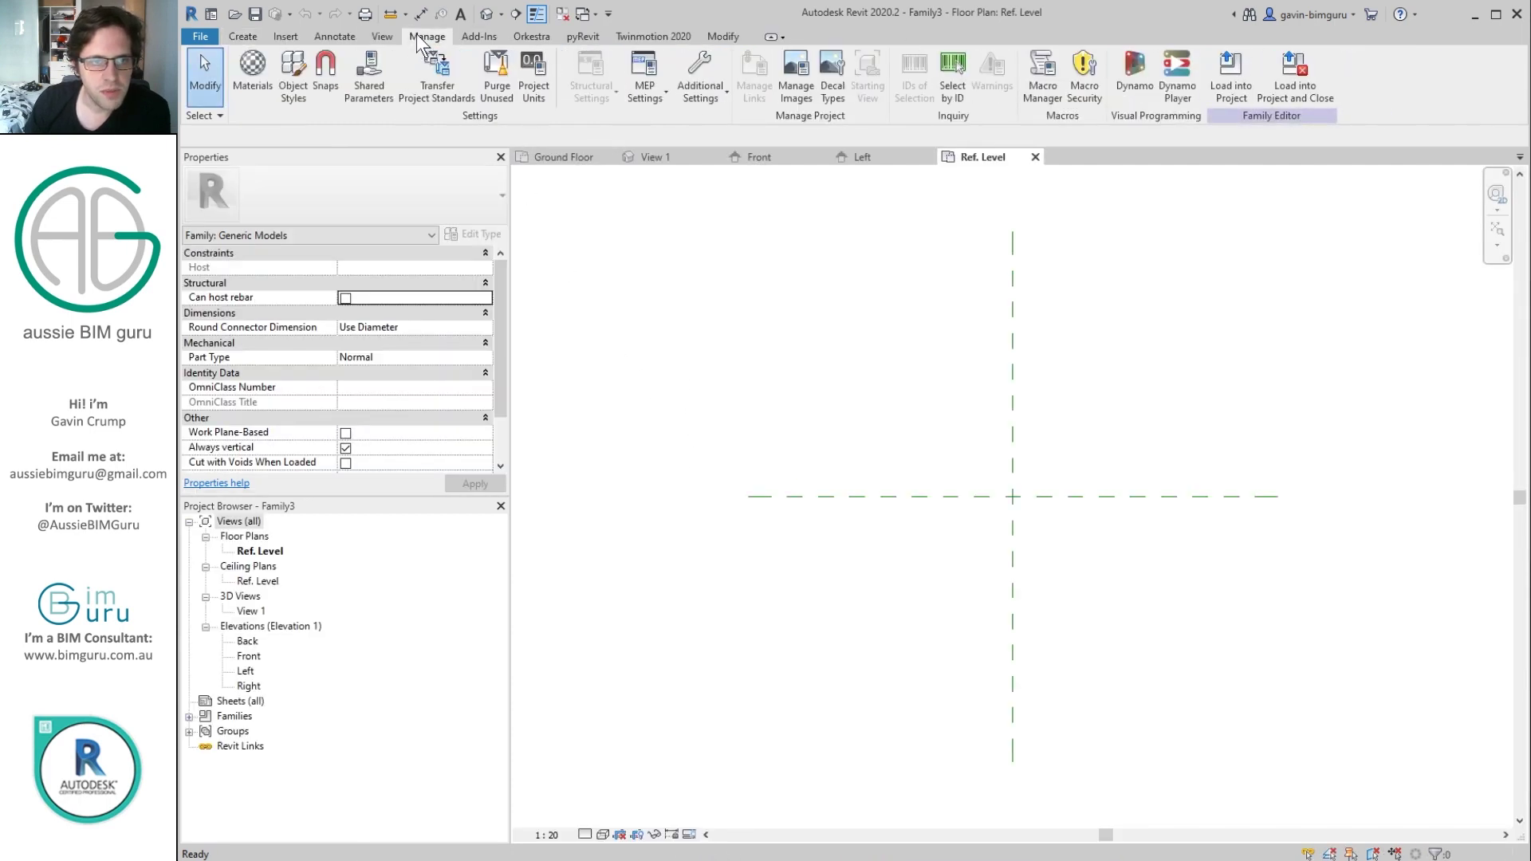
pyautogui.click(381, 94)
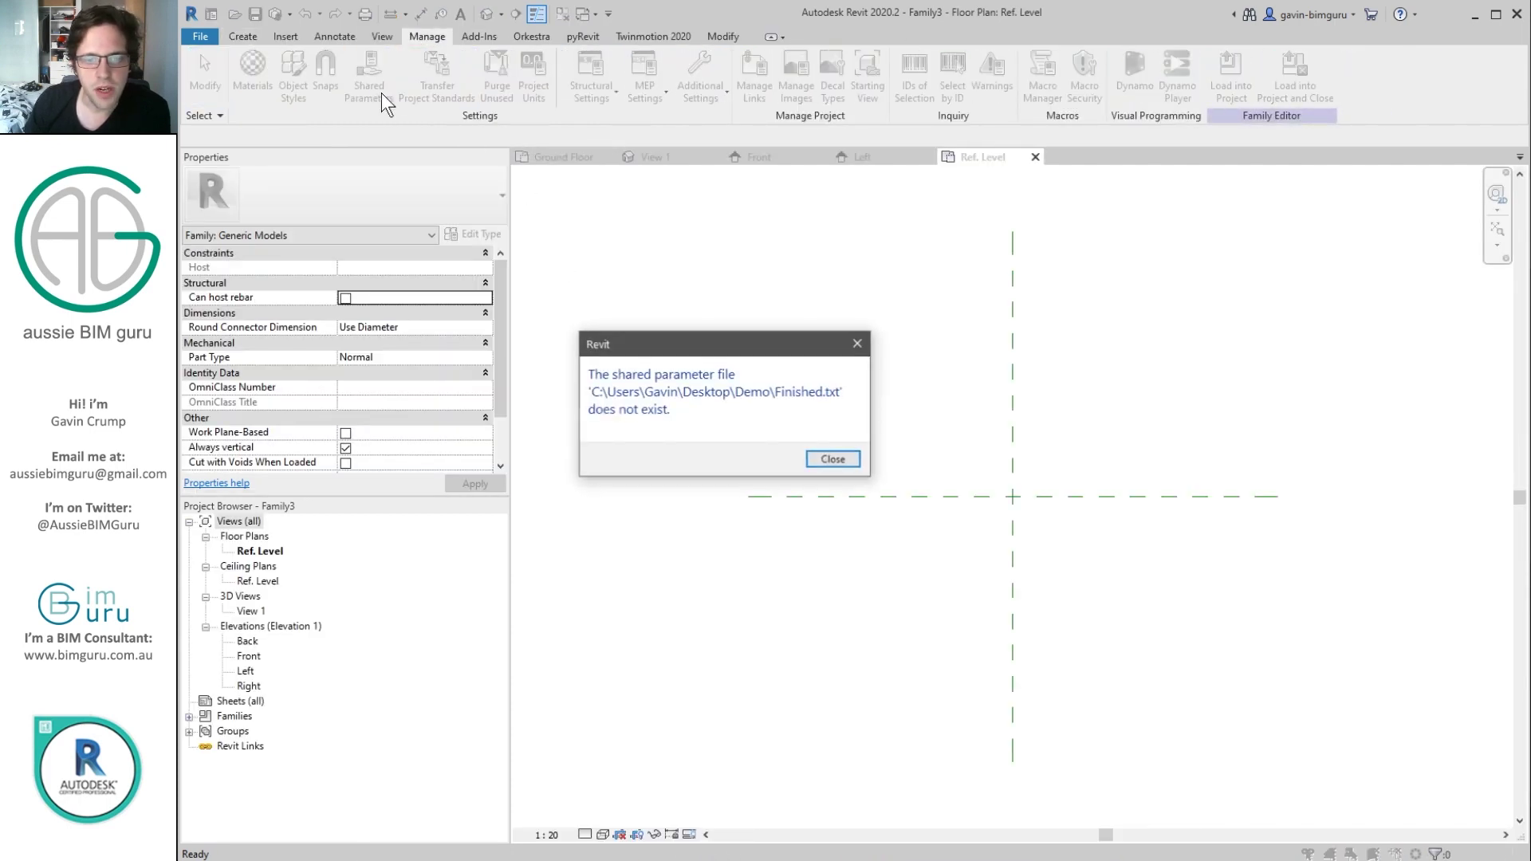
pyautogui.click(832, 458)
pyautogui.click(709, 212)
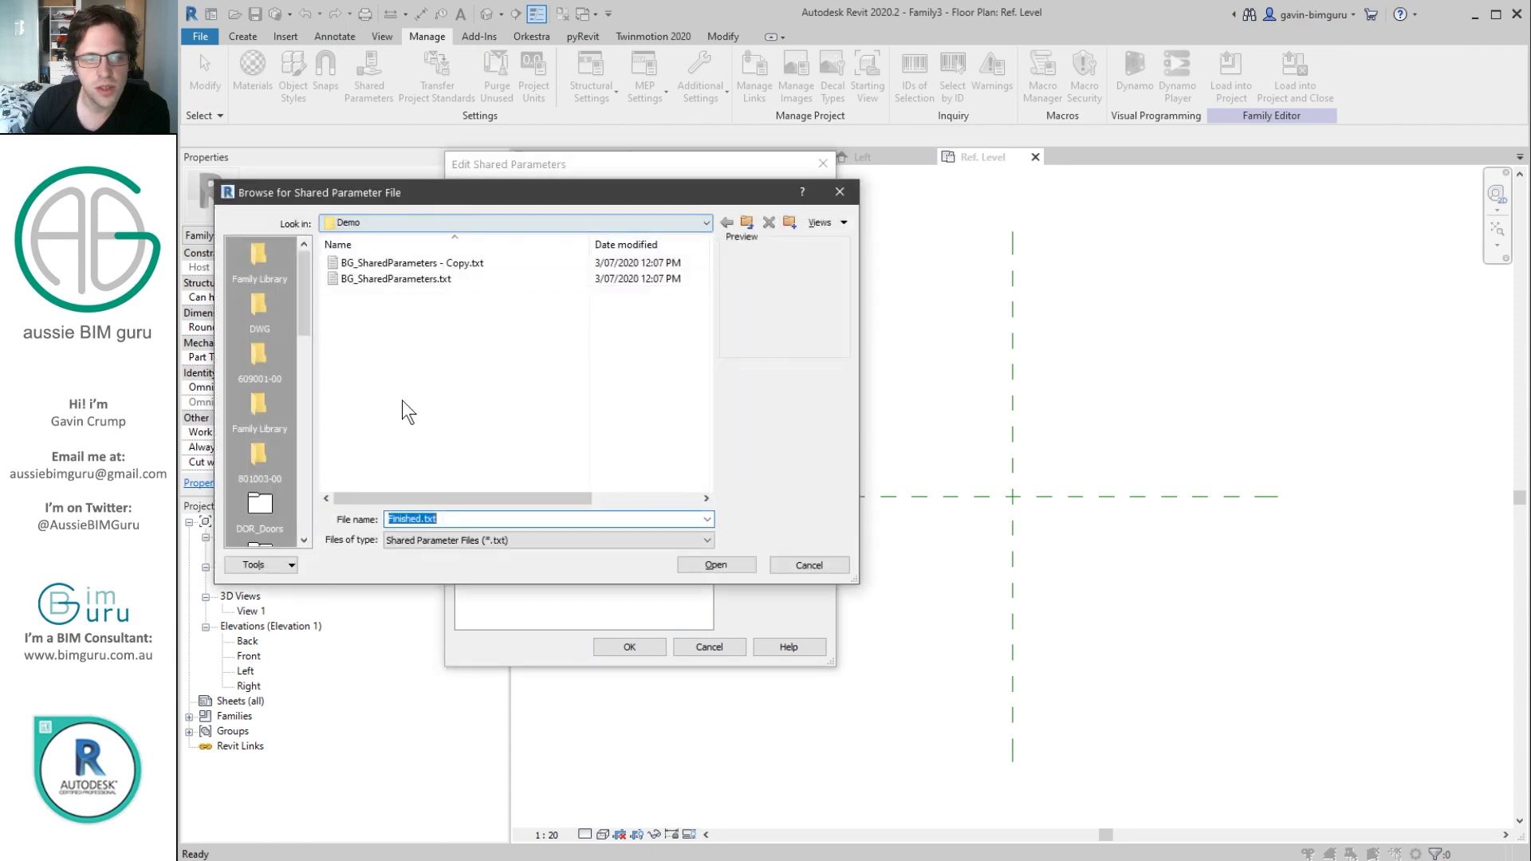
pyautogui.click(399, 279)
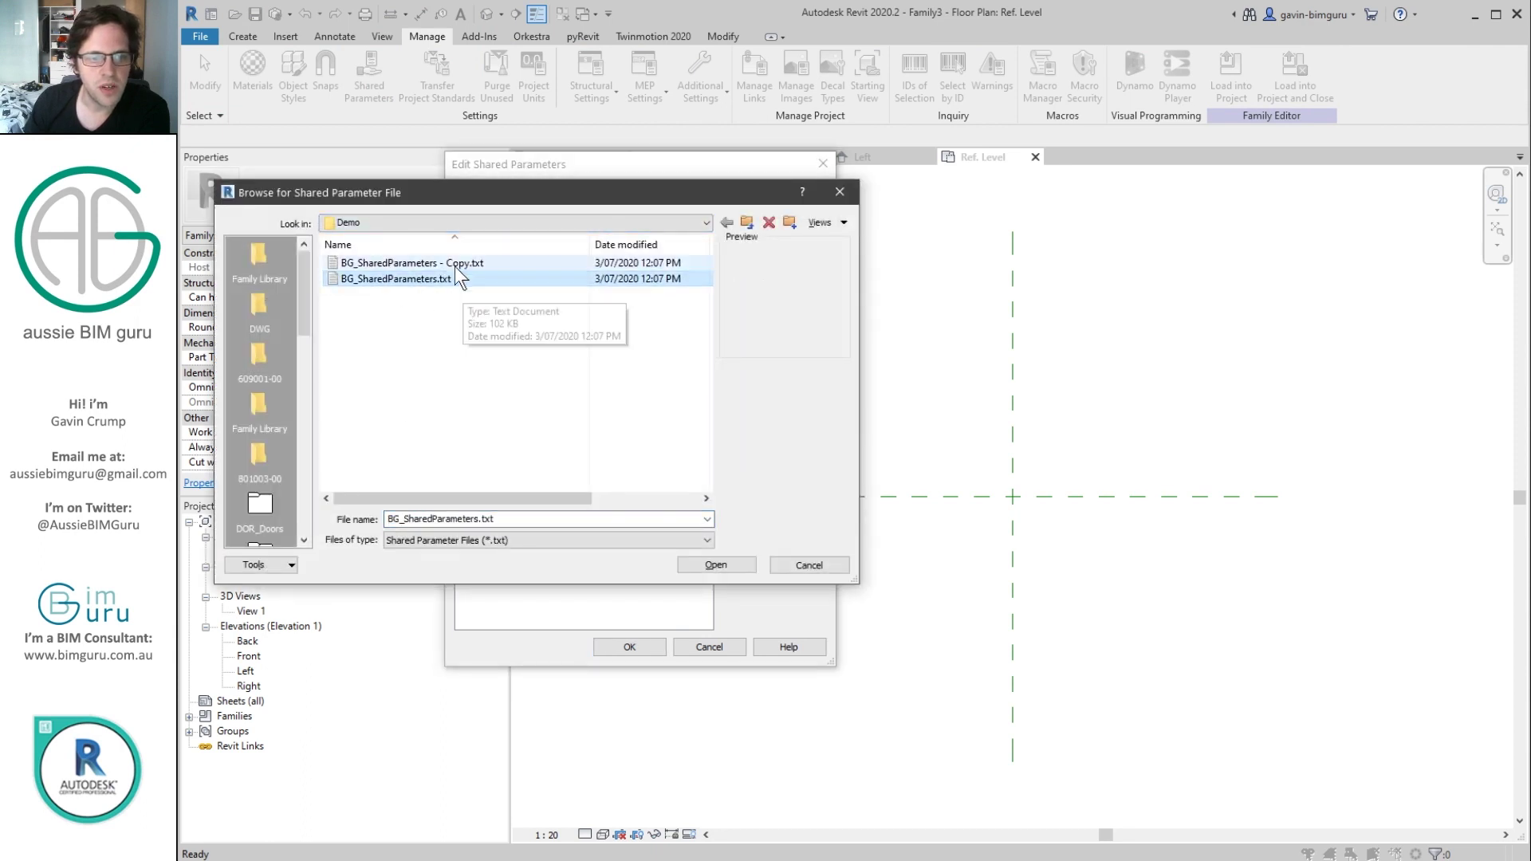
pyautogui.click(713, 567)
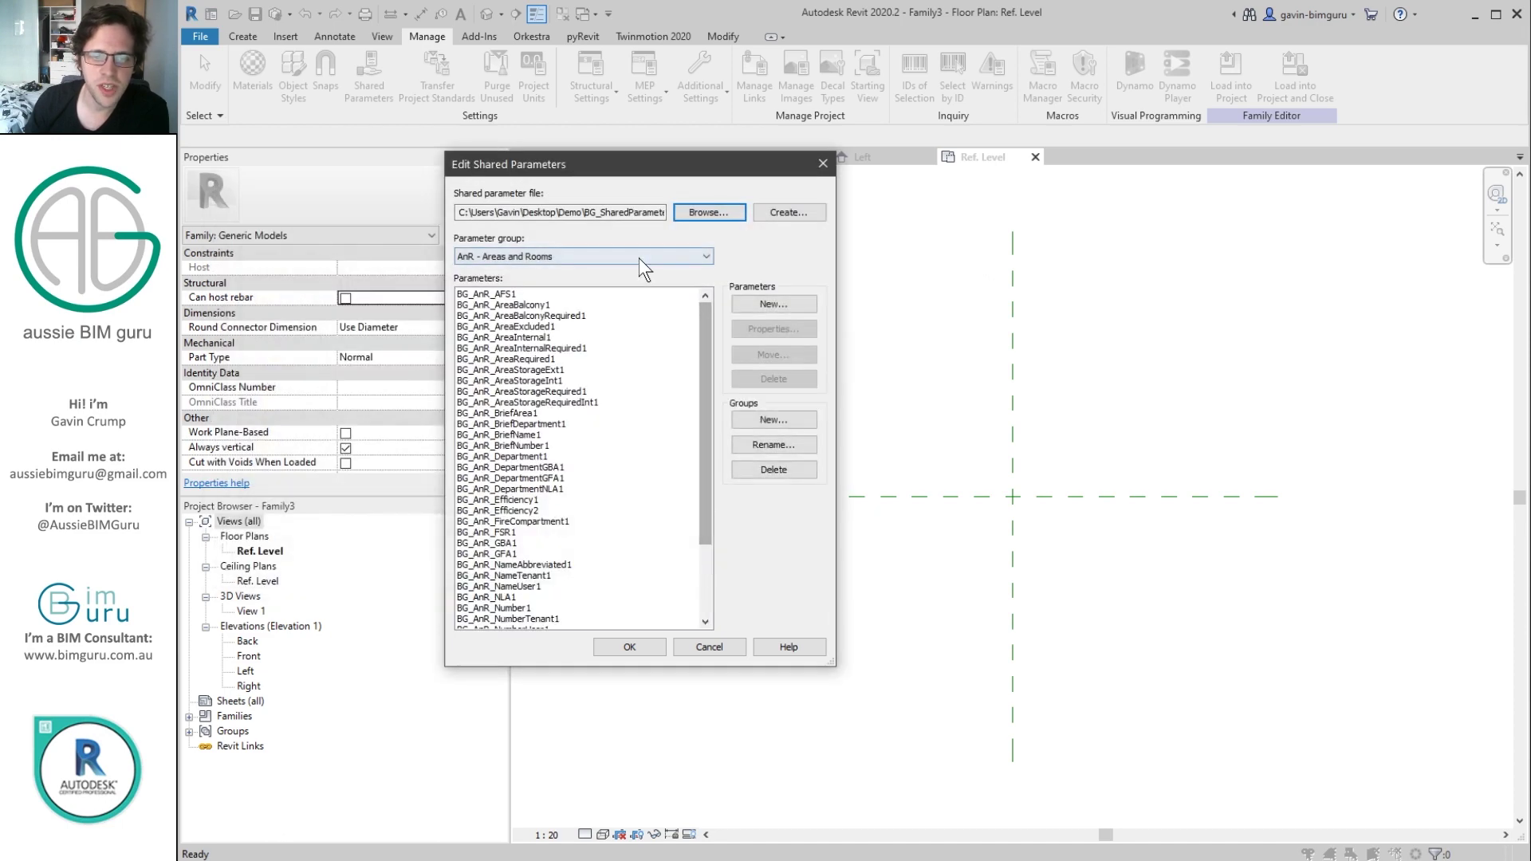
# Browse the DAT - Data (General) parameter group, examine its count parameters such as BG_DAT_Count1, and close the shared parameter editor
pyautogui.click(638, 256)
pyautogui.click(562, 272)
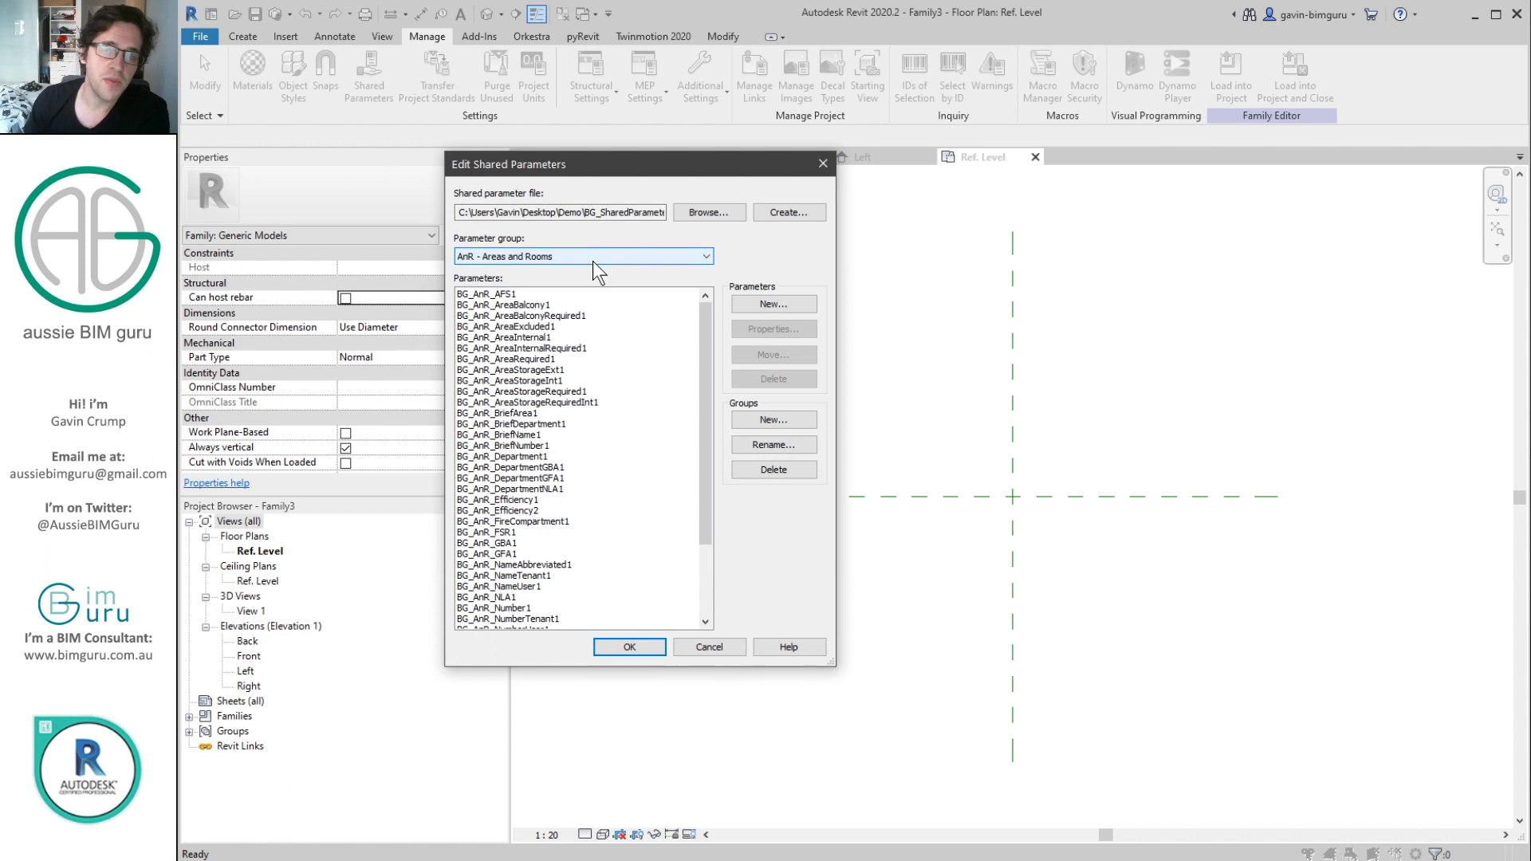
pyautogui.click(593, 256)
pyautogui.scroll(5, 597, 271)
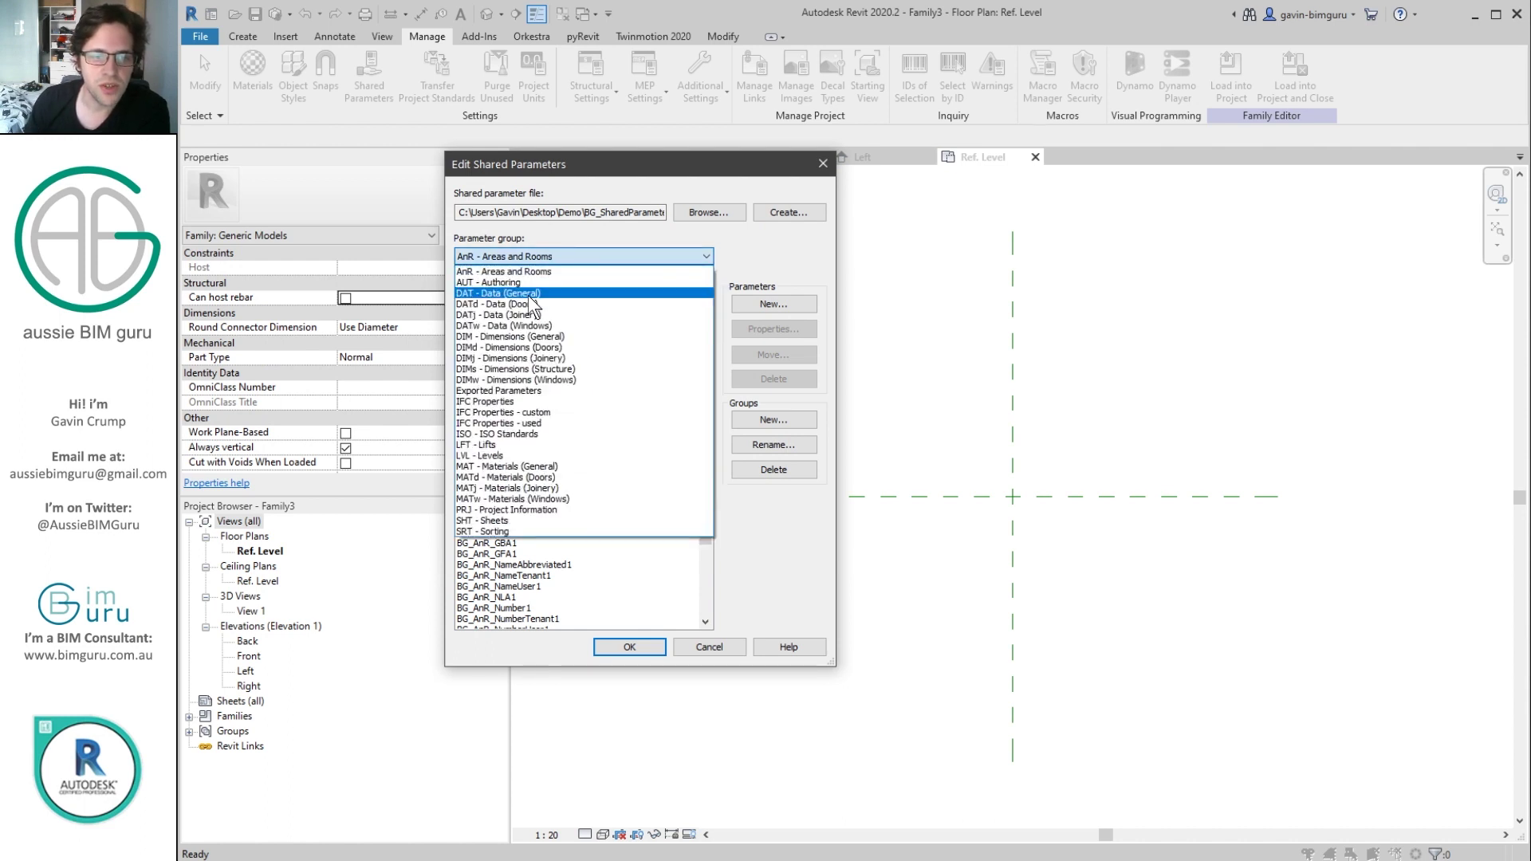
pyautogui.click(523, 299)
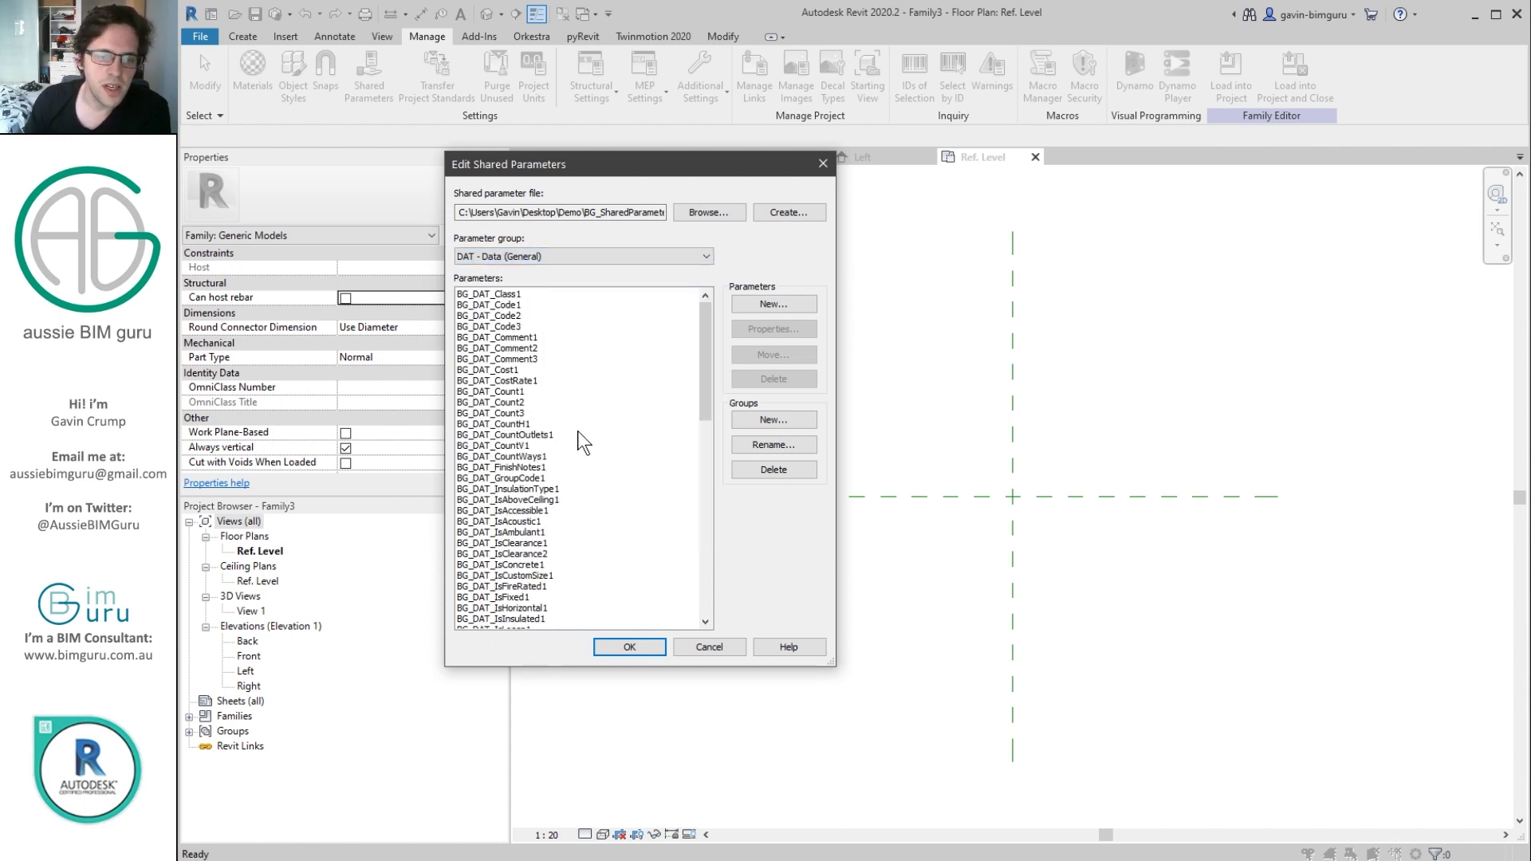
pyautogui.click(536, 391)
pyautogui.press('Down')
pyautogui.press('Down')
pyautogui.click(537, 391)
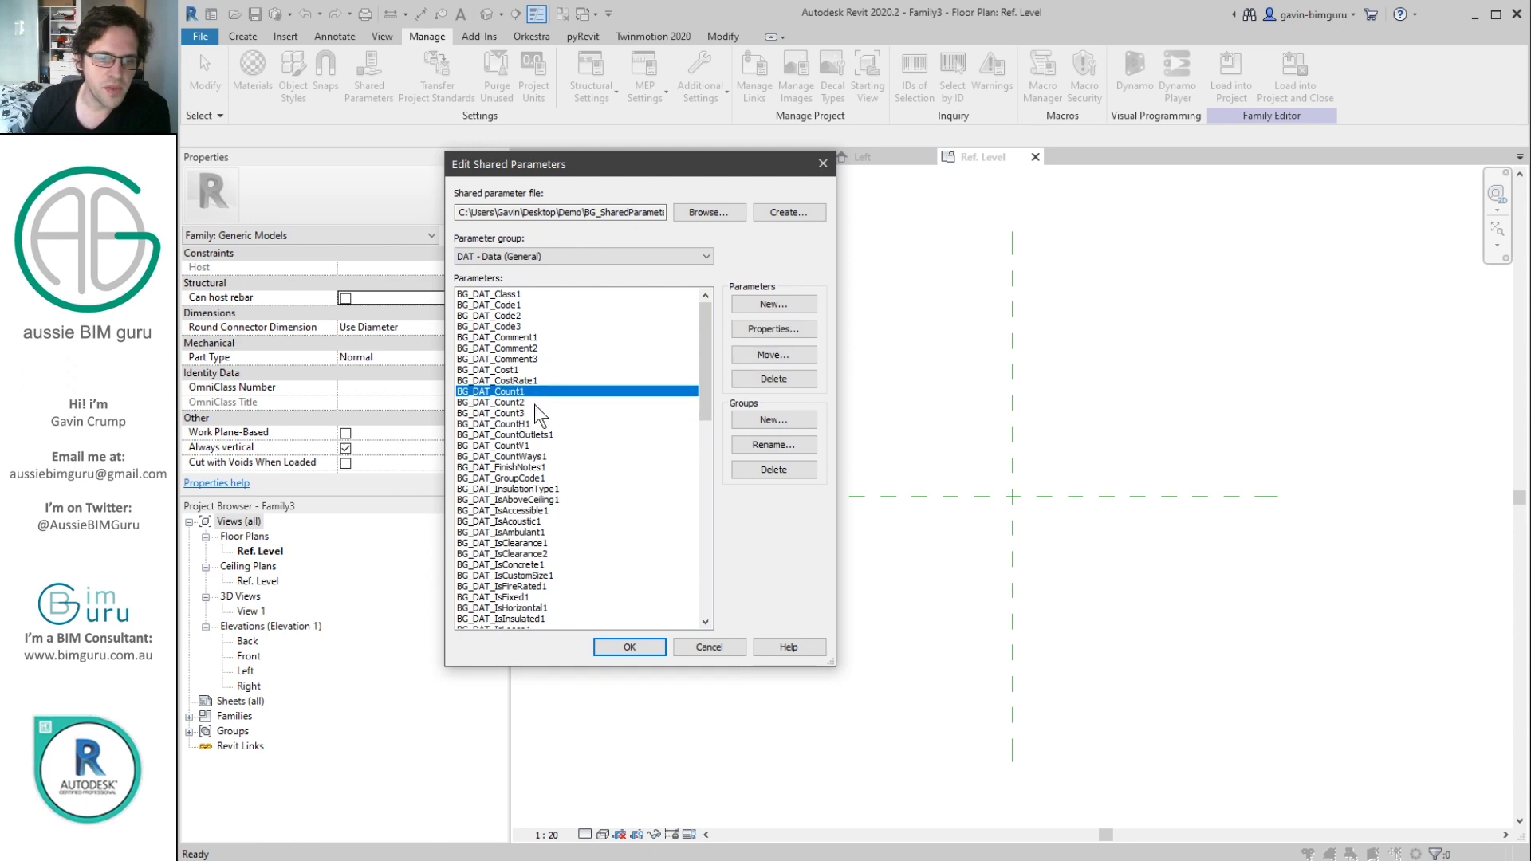
pyautogui.click(538, 401)
pyautogui.click(538, 392)
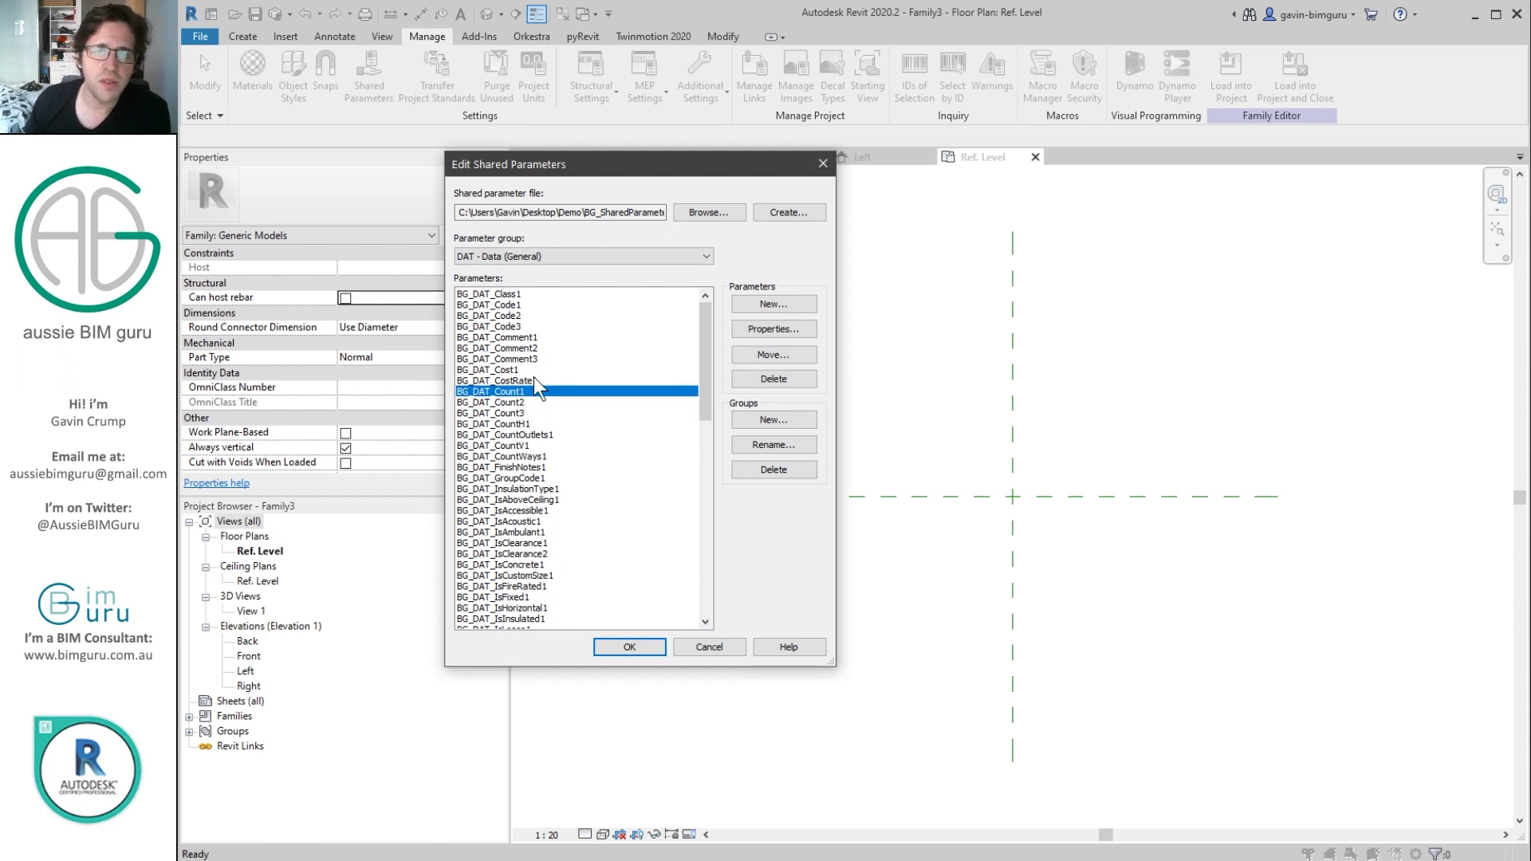
pyautogui.click(702, 647)
# Create a new shared parameter in the family types, choosing BG_DAT_Count1 from the DAT - Data (General) group
pyautogui.click(250, 37)
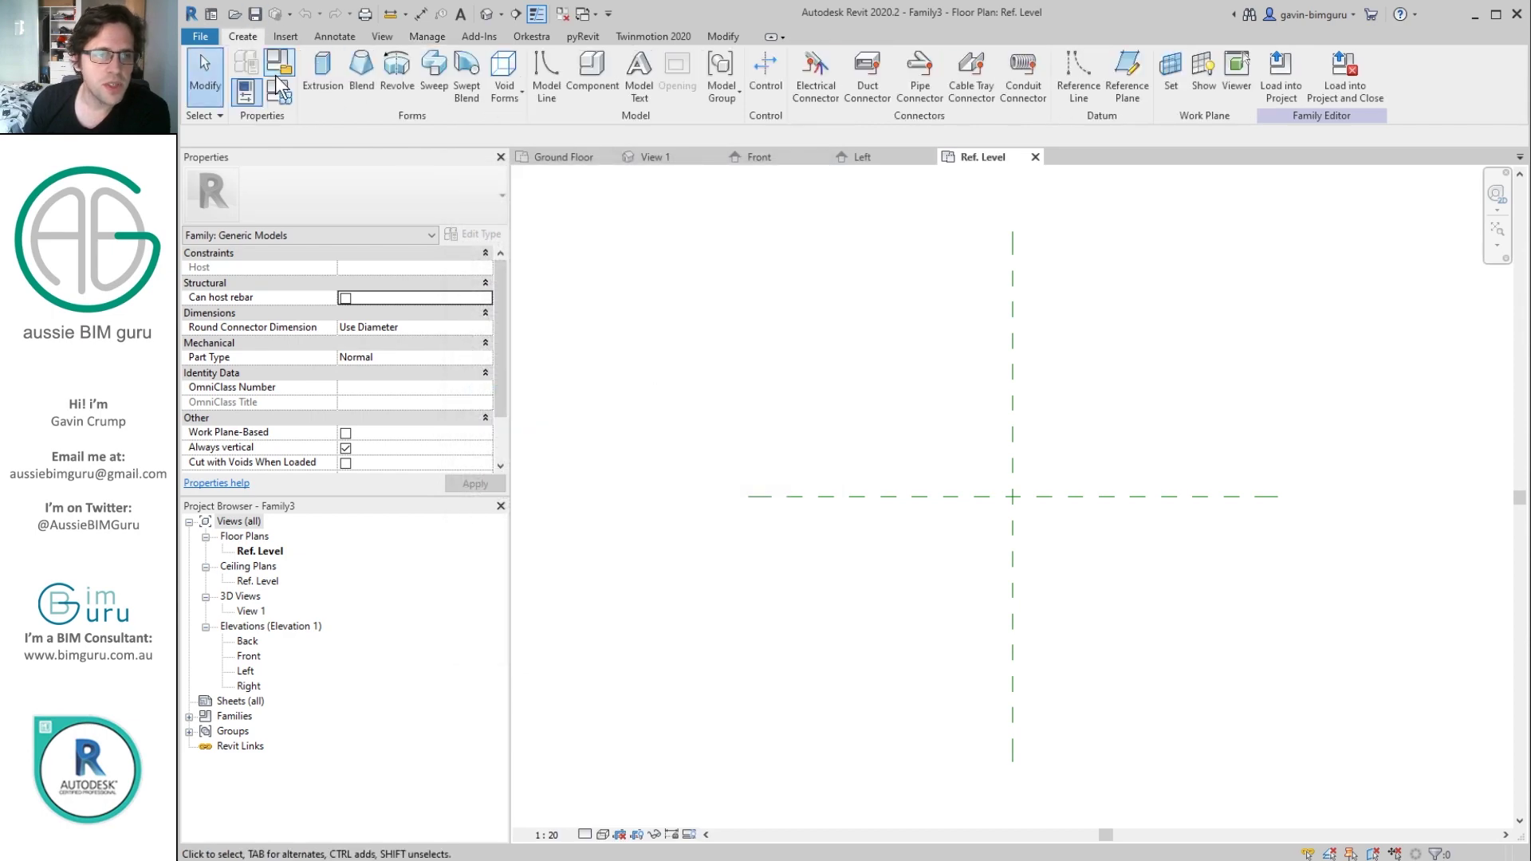
pyautogui.click(246, 90)
pyautogui.click(403, 677)
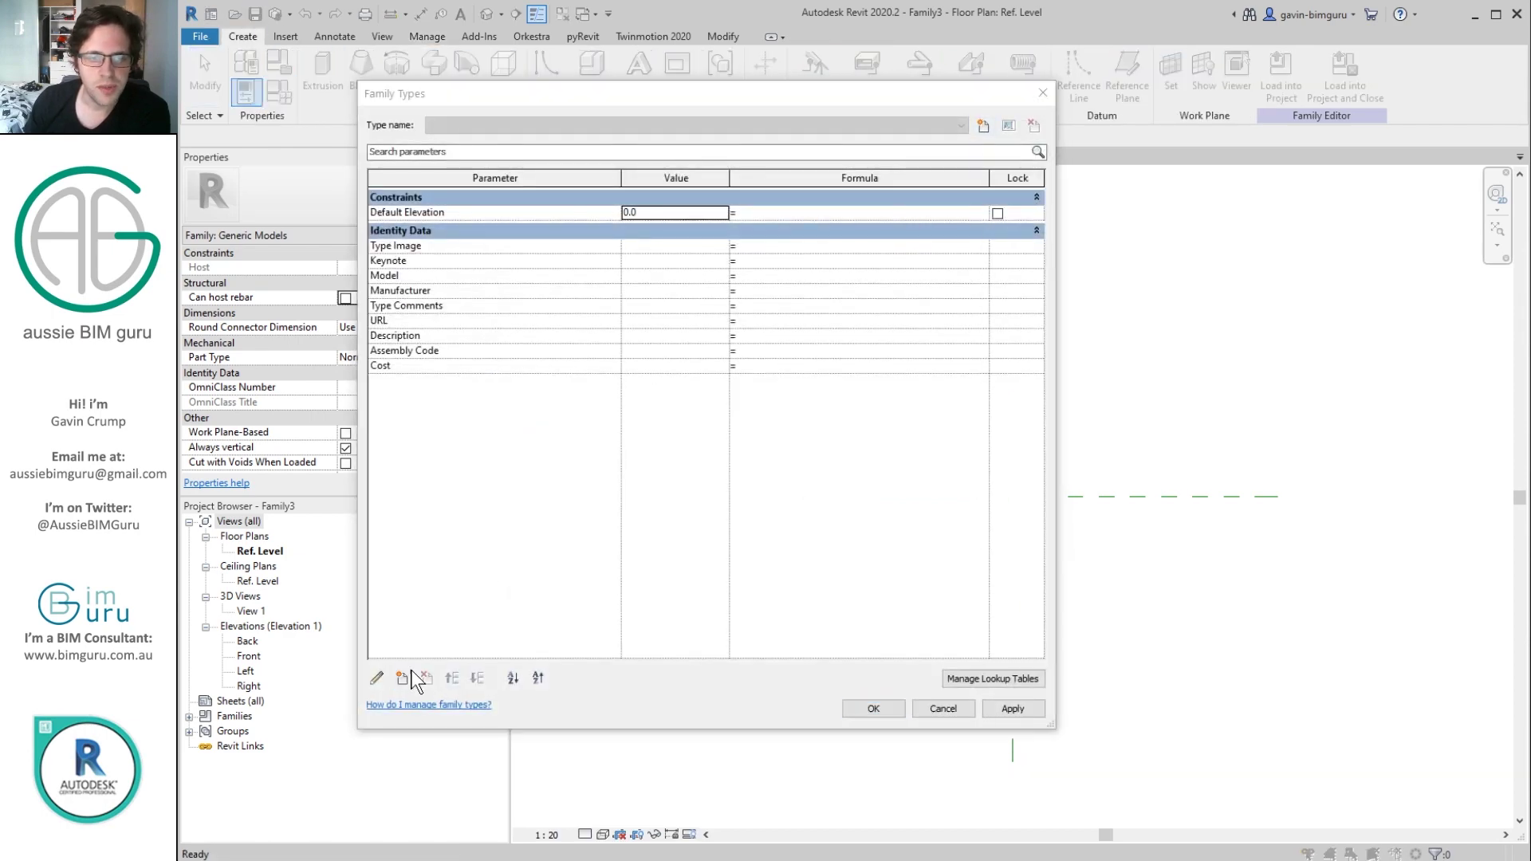
pyautogui.click(1006, 203)
pyautogui.click(1206, 260)
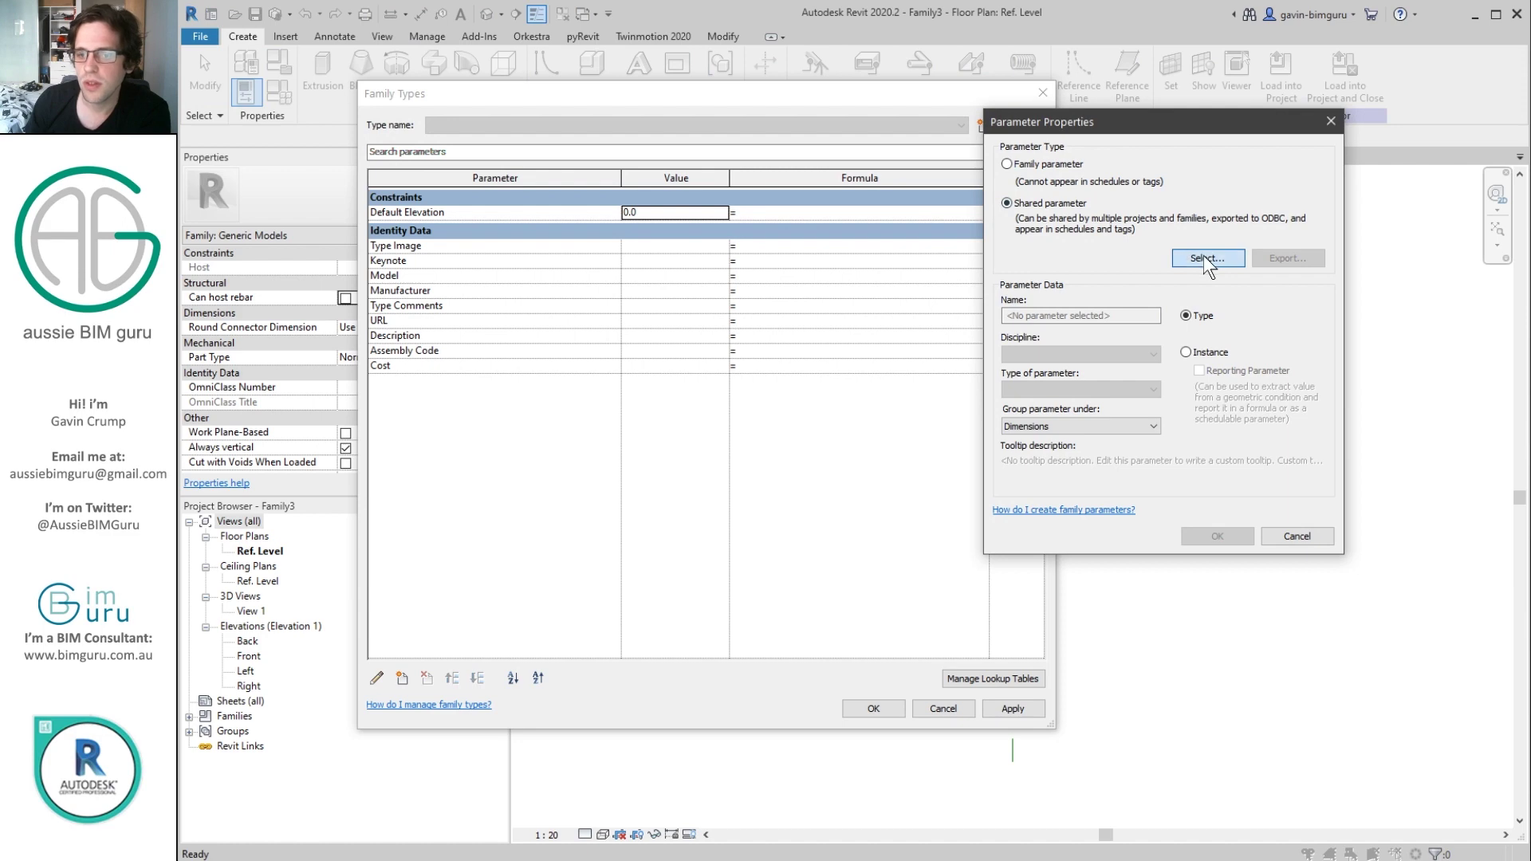
pyautogui.click(721, 273)
pyautogui.click(701, 310)
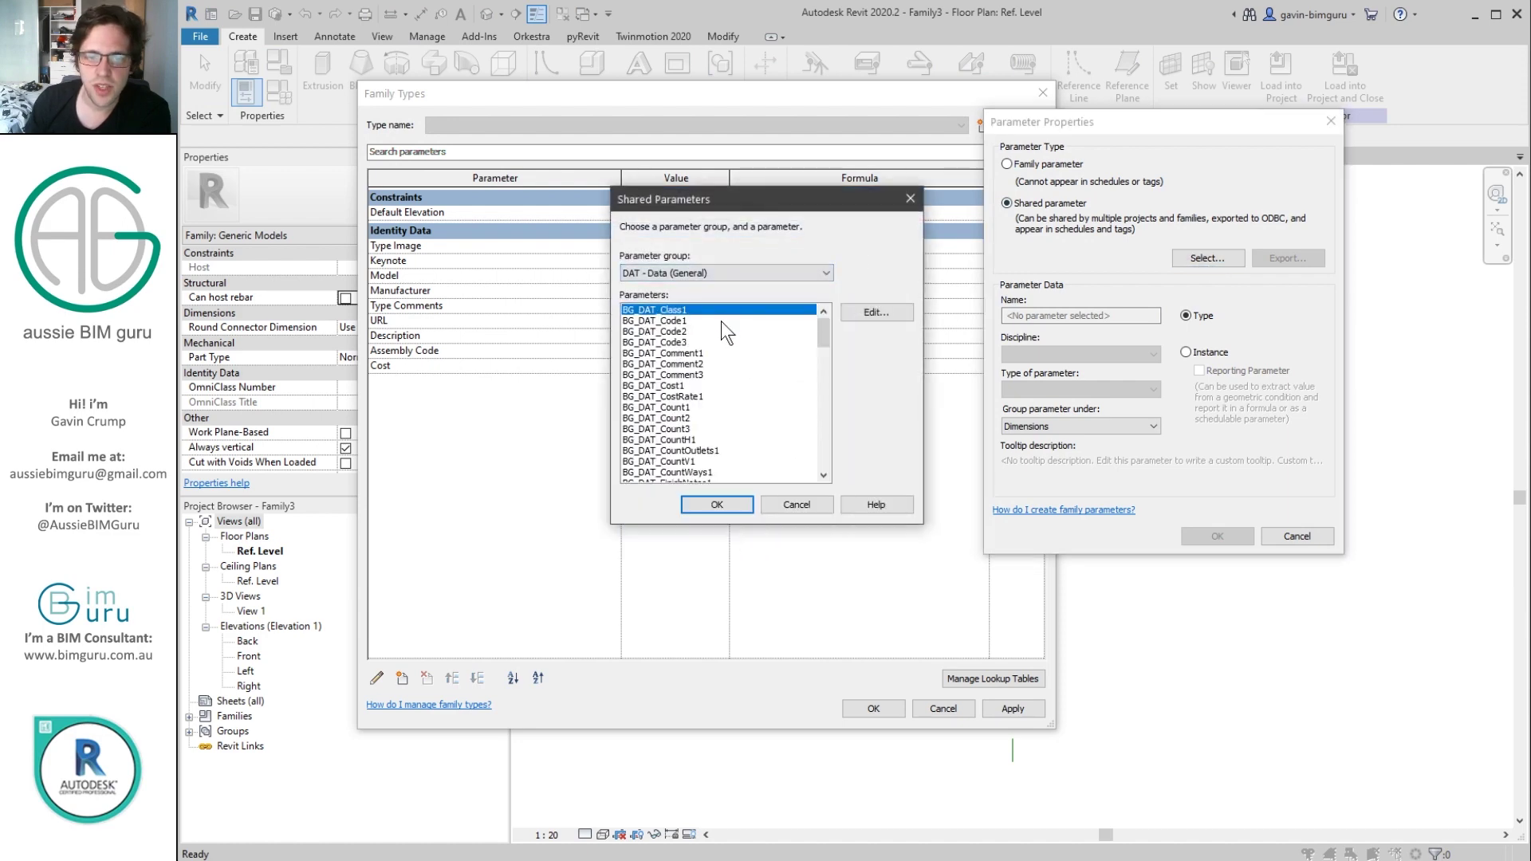
pyautogui.click(685, 408)
pyautogui.click(715, 506)
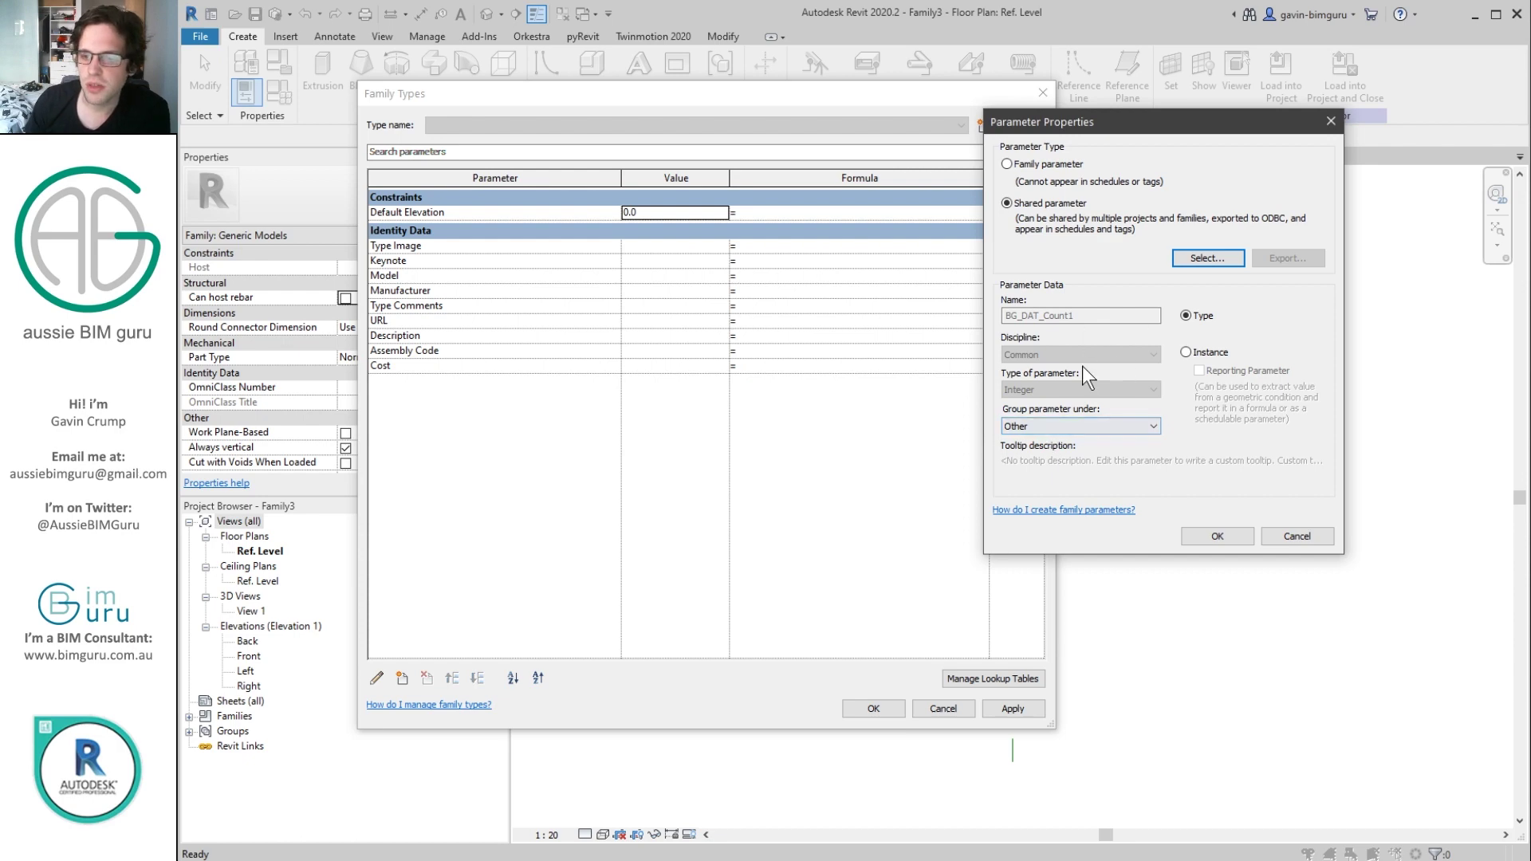
# Make BG_DAT_Count1 an instance parameter and accept the family types changes
pyautogui.click(1199, 353)
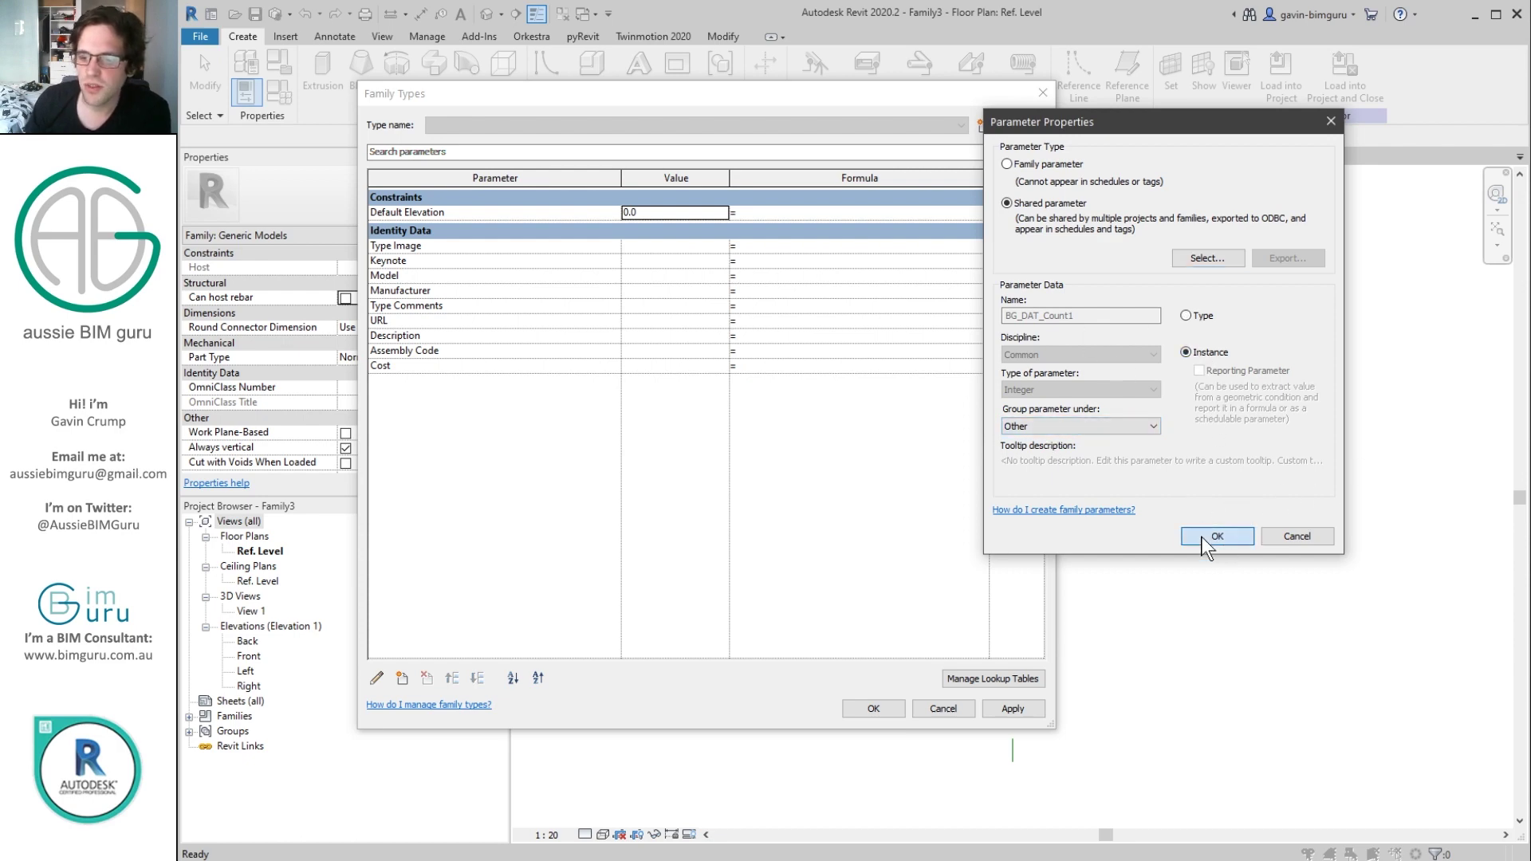
pyautogui.click(1213, 536)
pyautogui.click(873, 708)
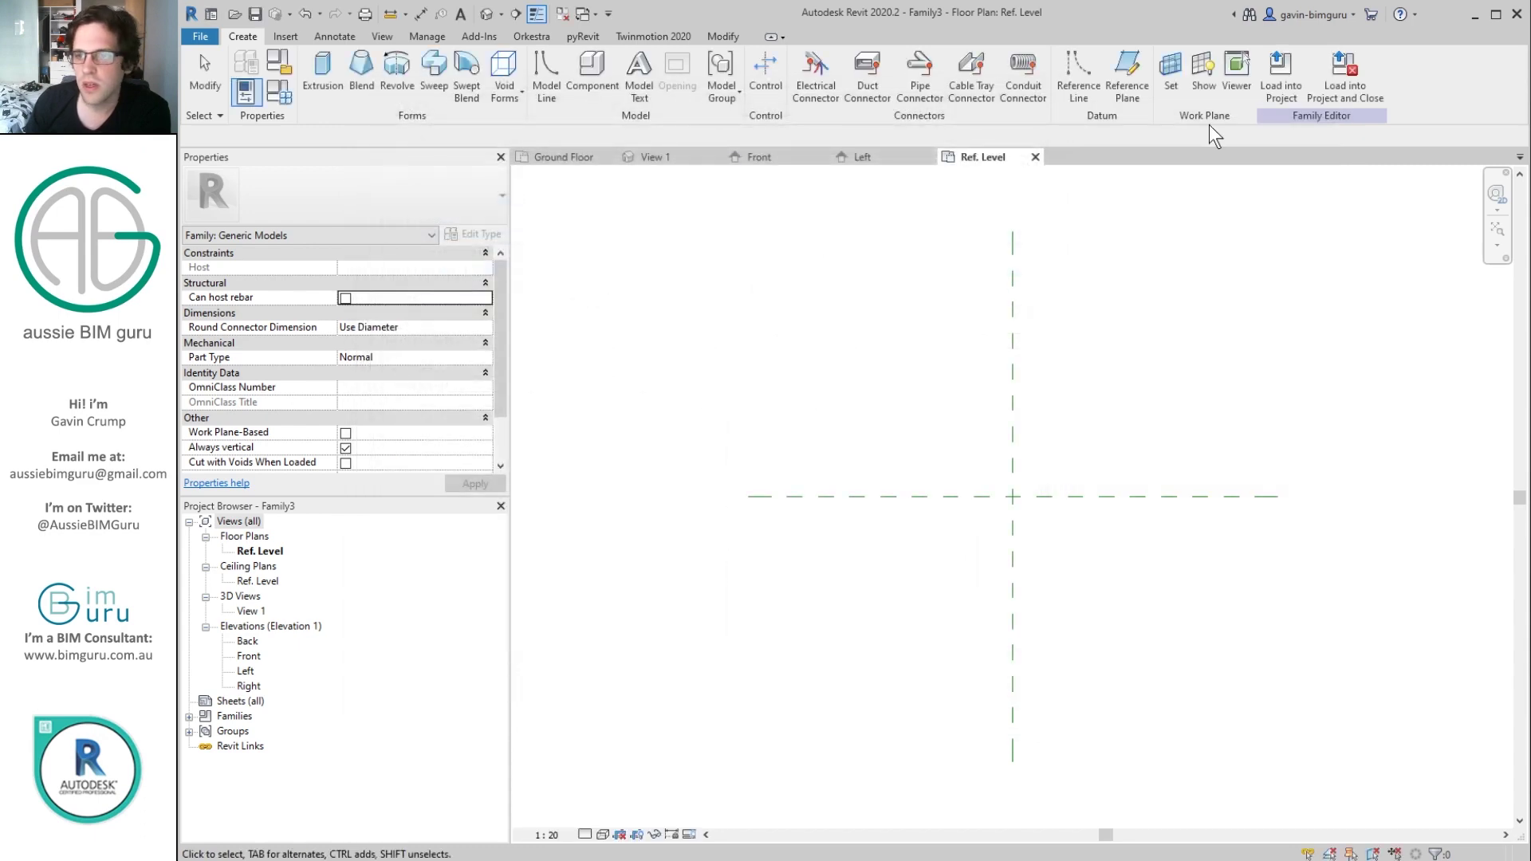
# Extrude a rectangle drawn around the reference planes' intersection and place the loaded family in the Ground Floor plan of Project4
pyautogui.click(323, 76)
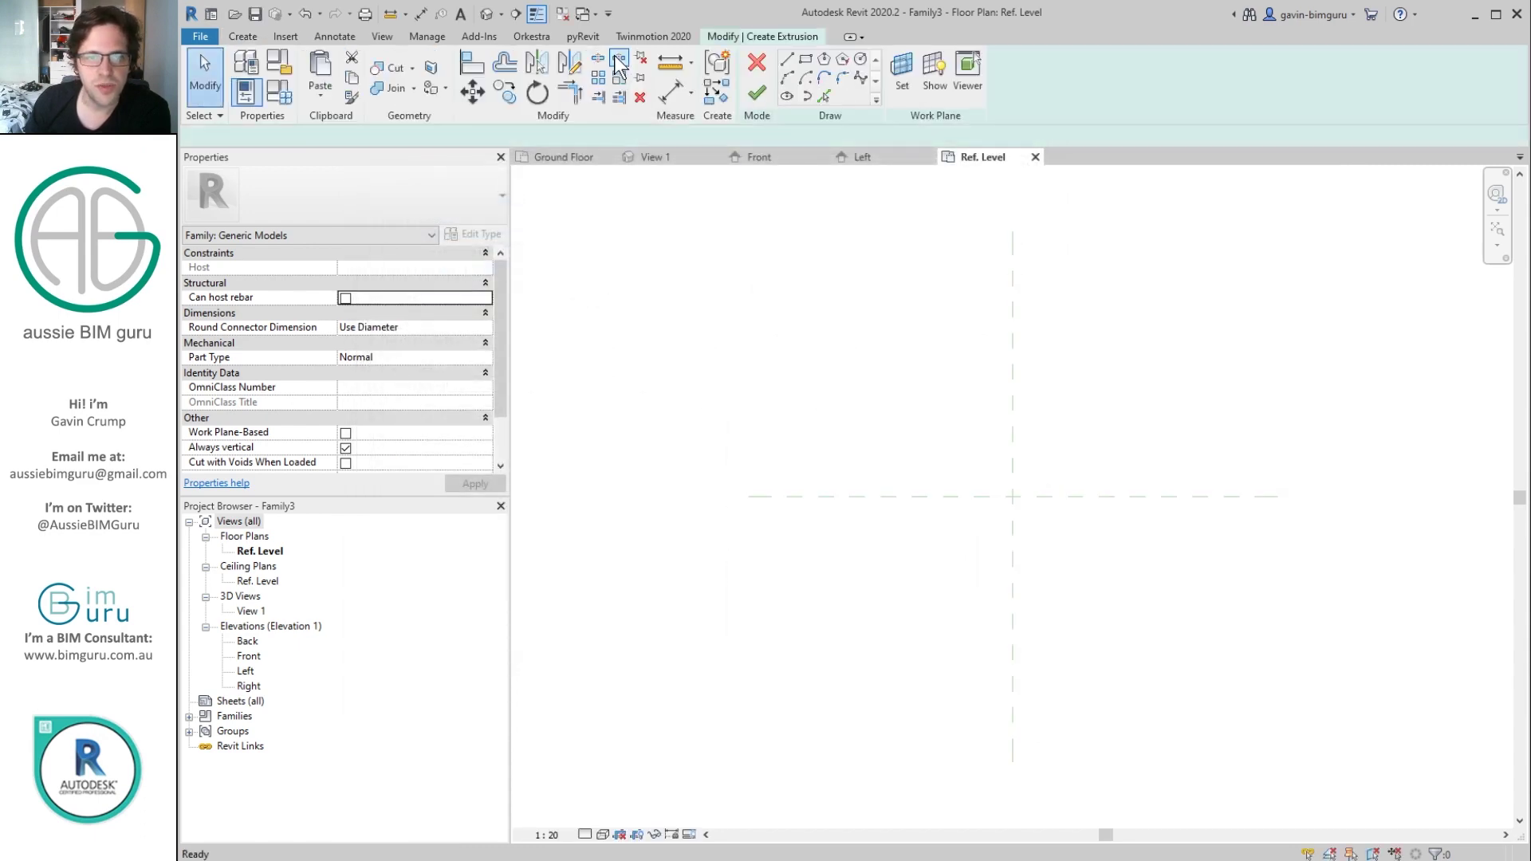
pyautogui.click(805, 59)
pyautogui.click(961, 435)
pyautogui.click(1080, 559)
pyautogui.click(756, 93)
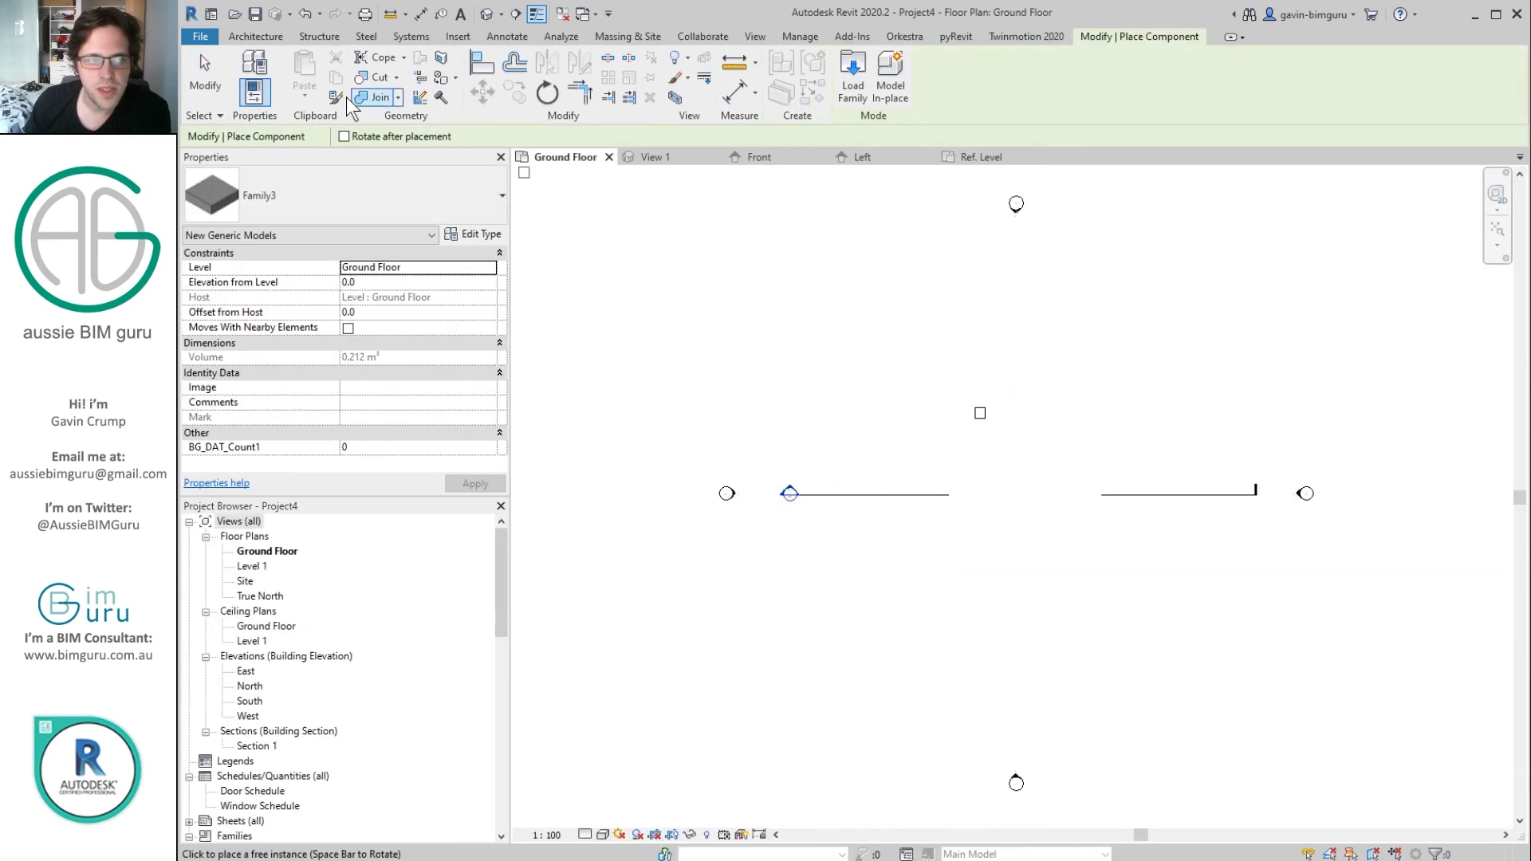
pyautogui.click(209, 80)
# Select the placed generic model, check its properties for the BG_DAT_Count1 parameter, and deselect it
pyautogui.scroll(4, 980, 413)
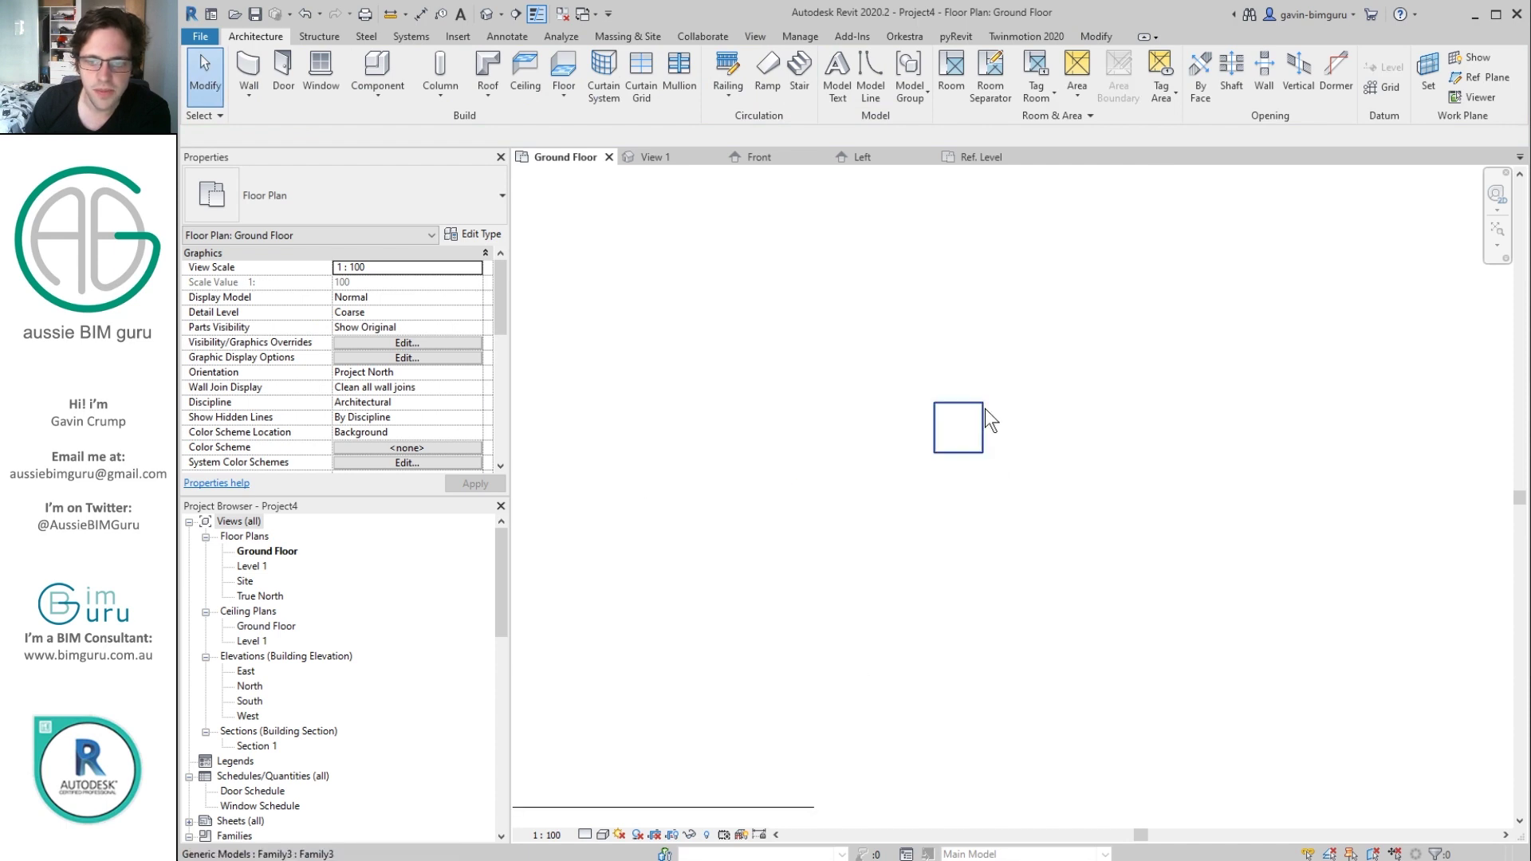
pyautogui.click(972, 426)
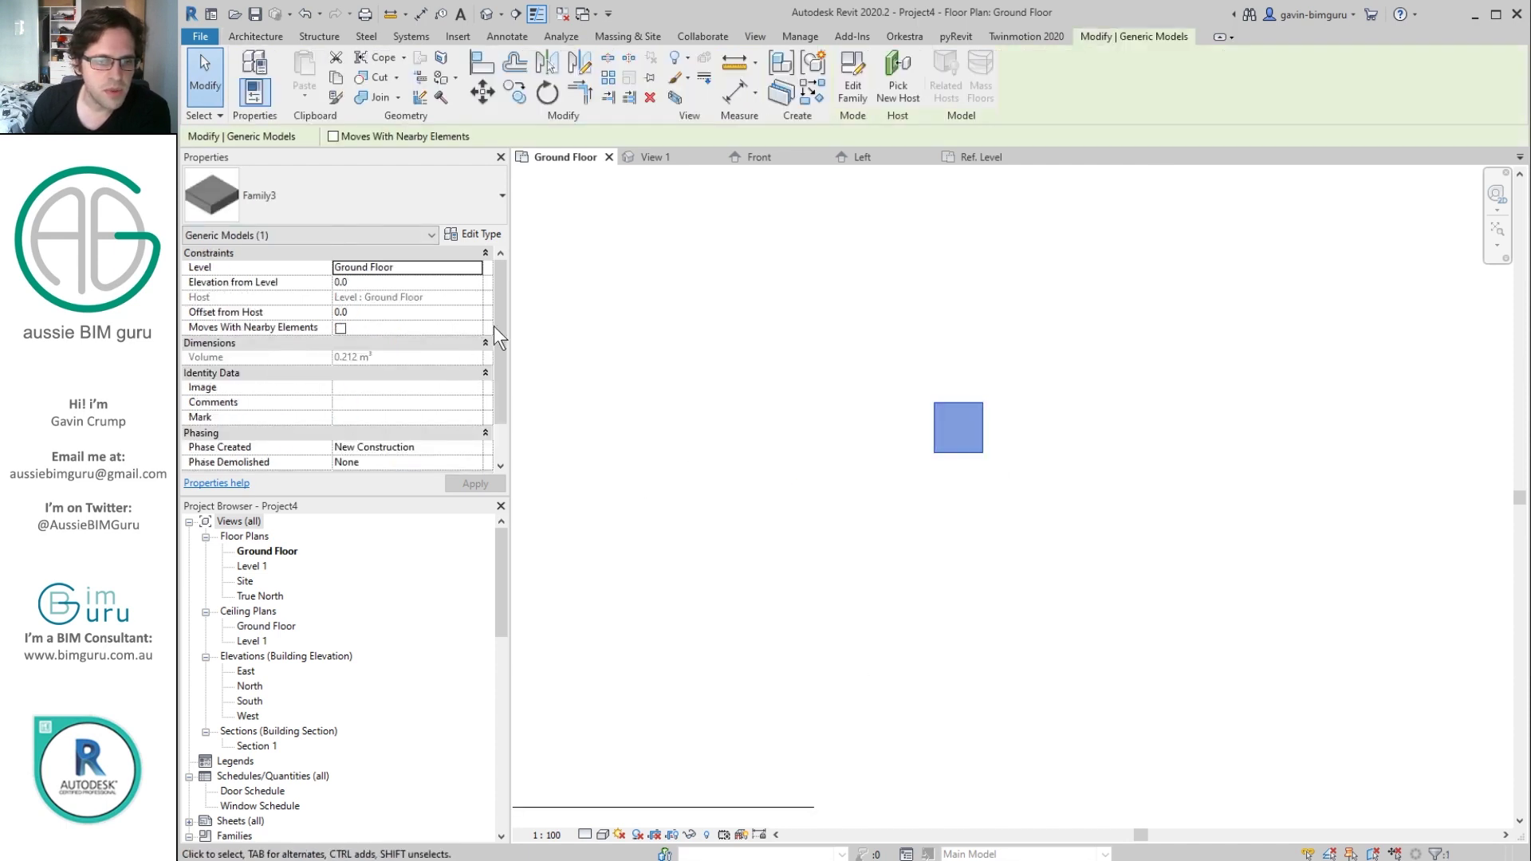
pyautogui.scroll(-1, 508, 347)
pyautogui.scroll(-2, 508, 347)
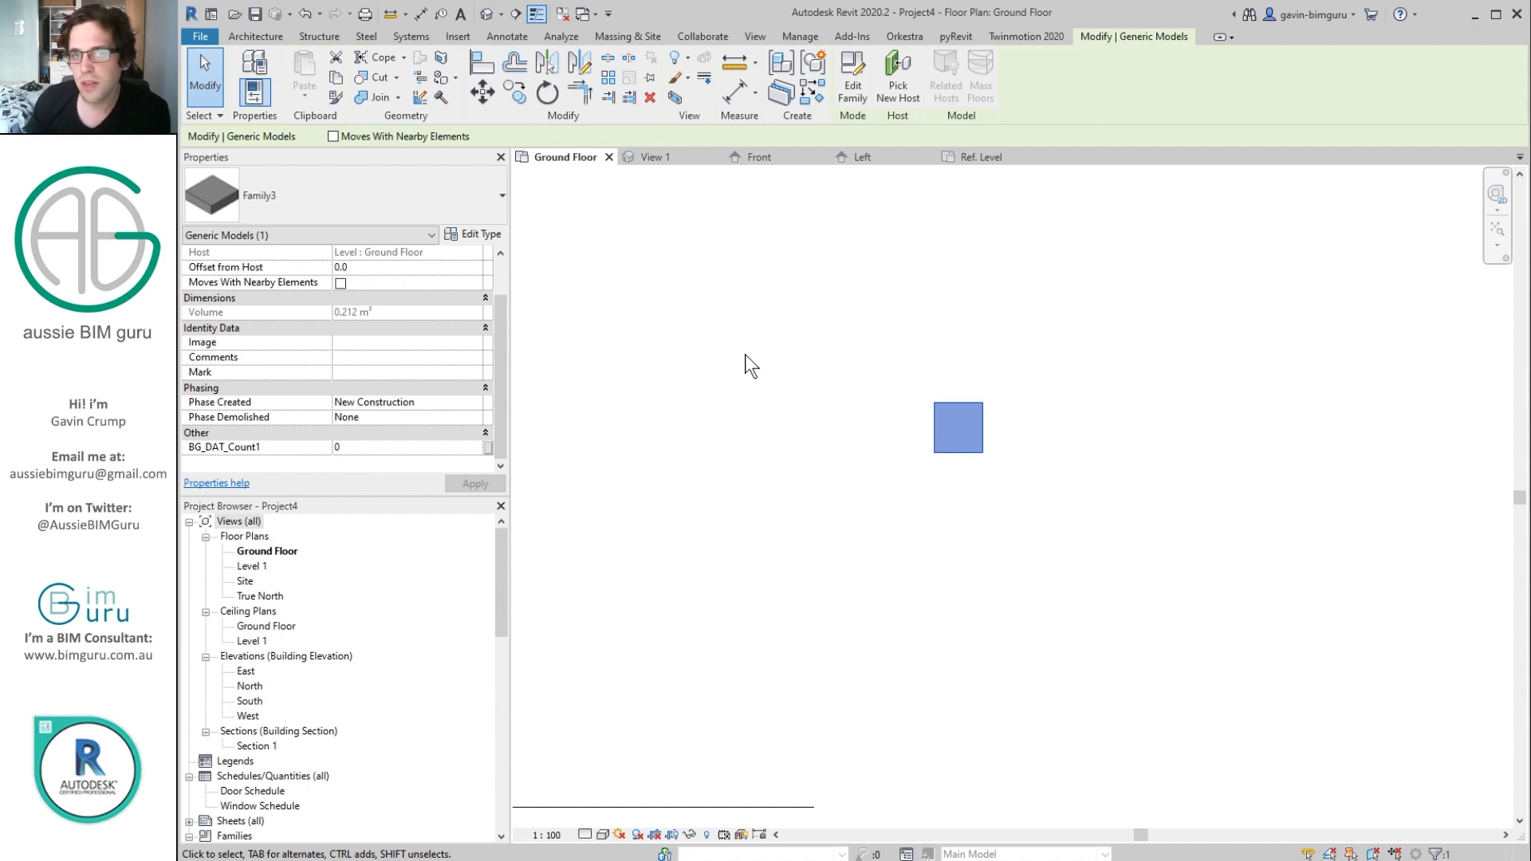
pyautogui.click(707, 369)
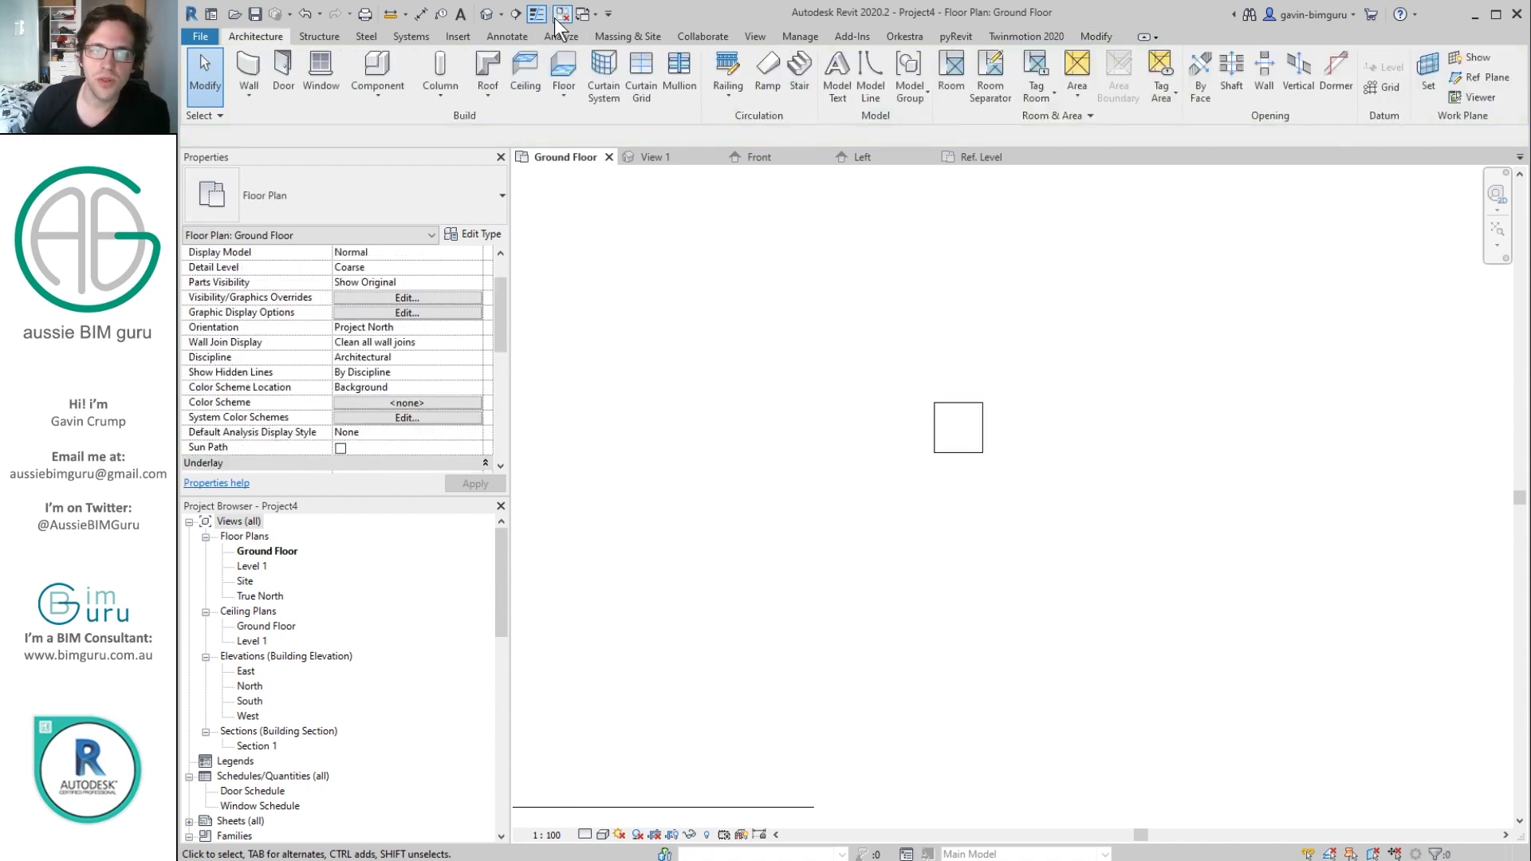
# Close the inactive views and open BG_SharedParameters - Copy.txt from the Demo folder in Notepad
pyautogui.click(561, 16)
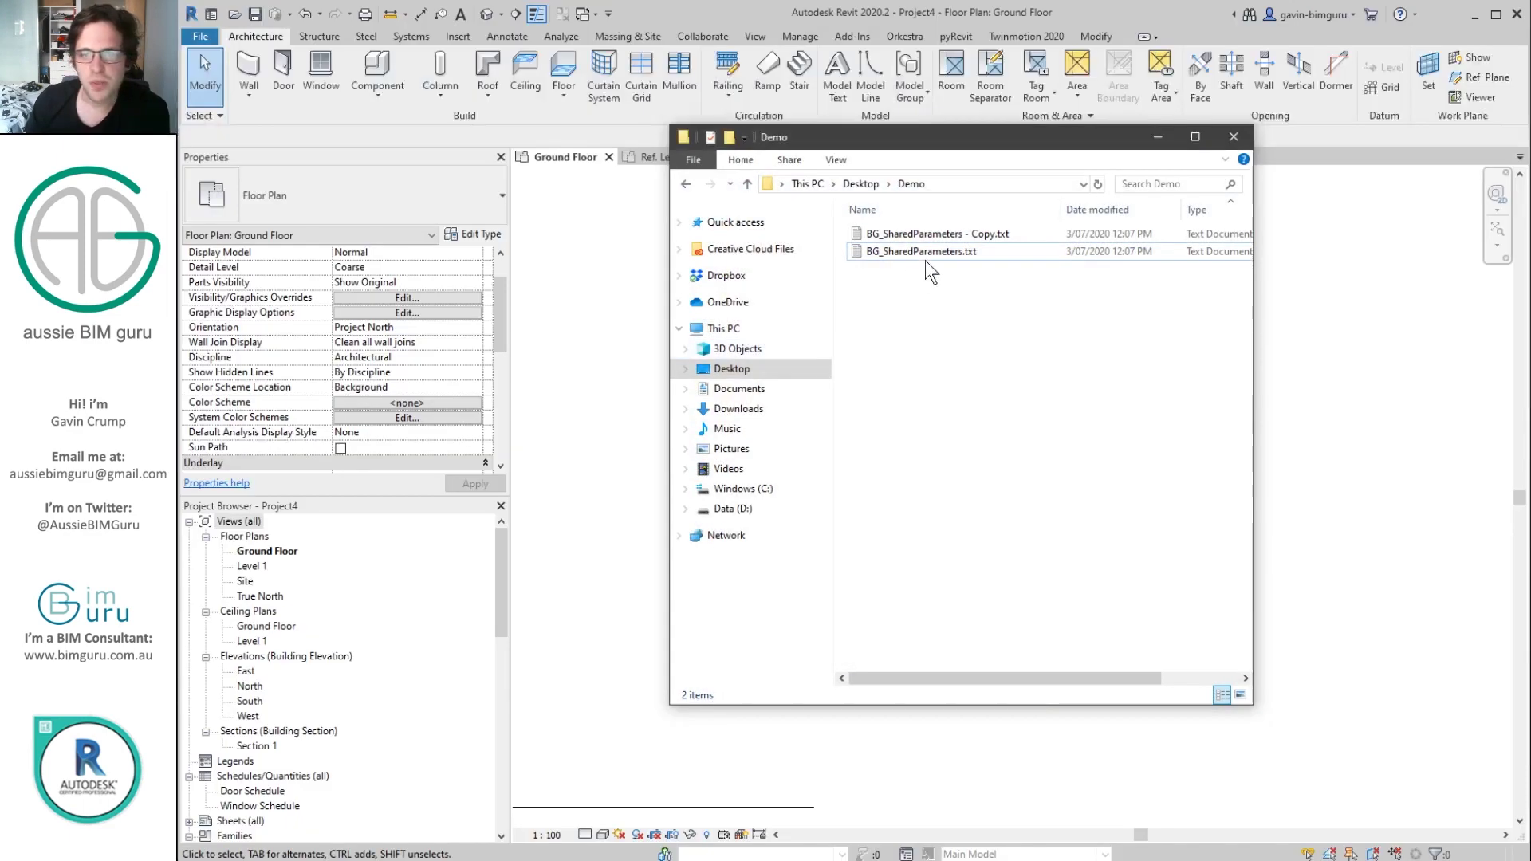
pyautogui.click(966, 239)
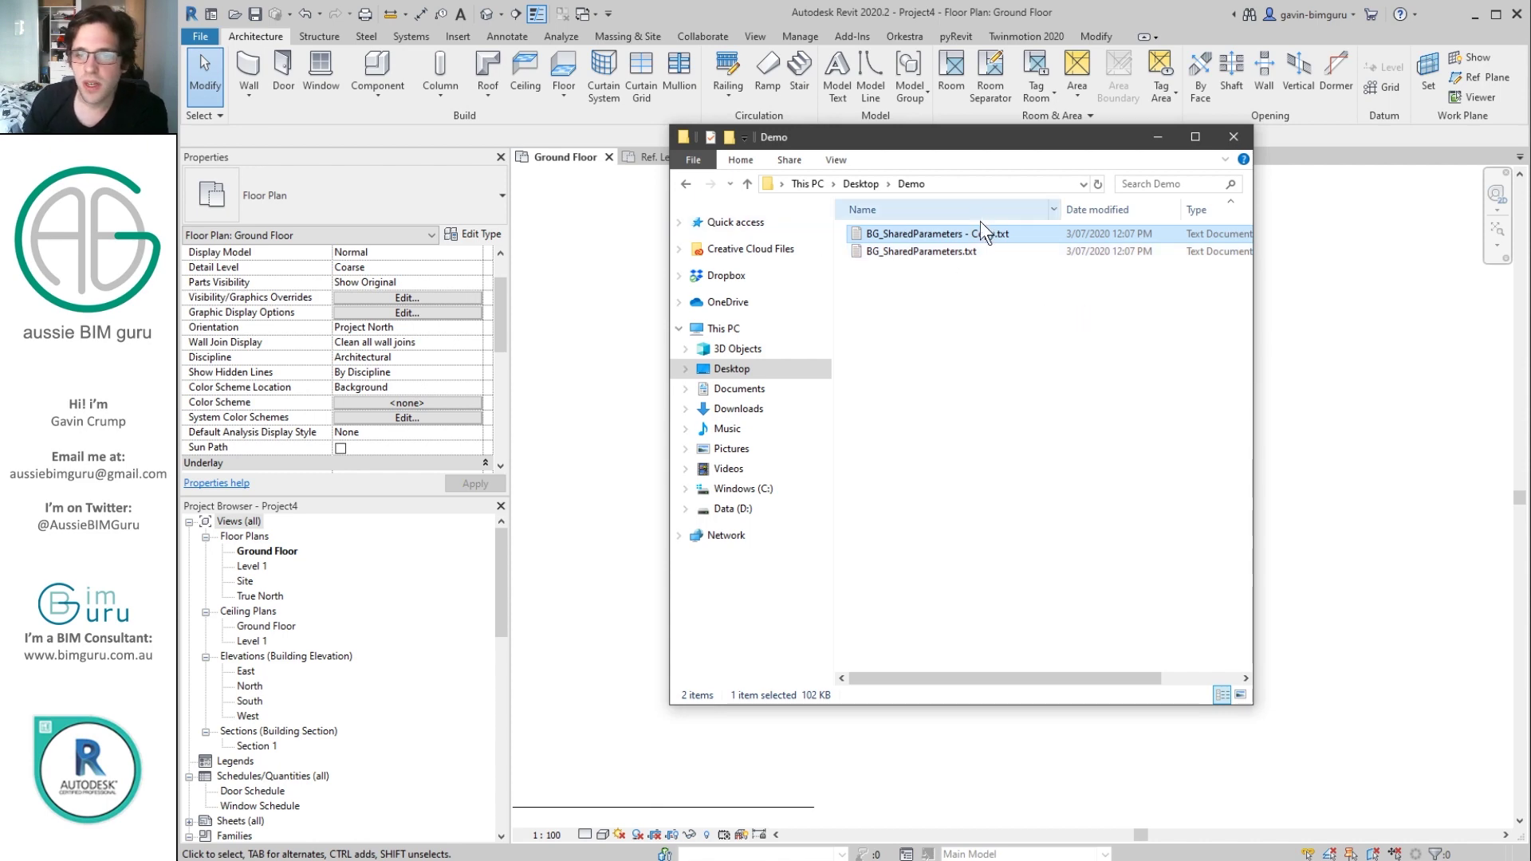
pyautogui.doubleClick(987, 237)
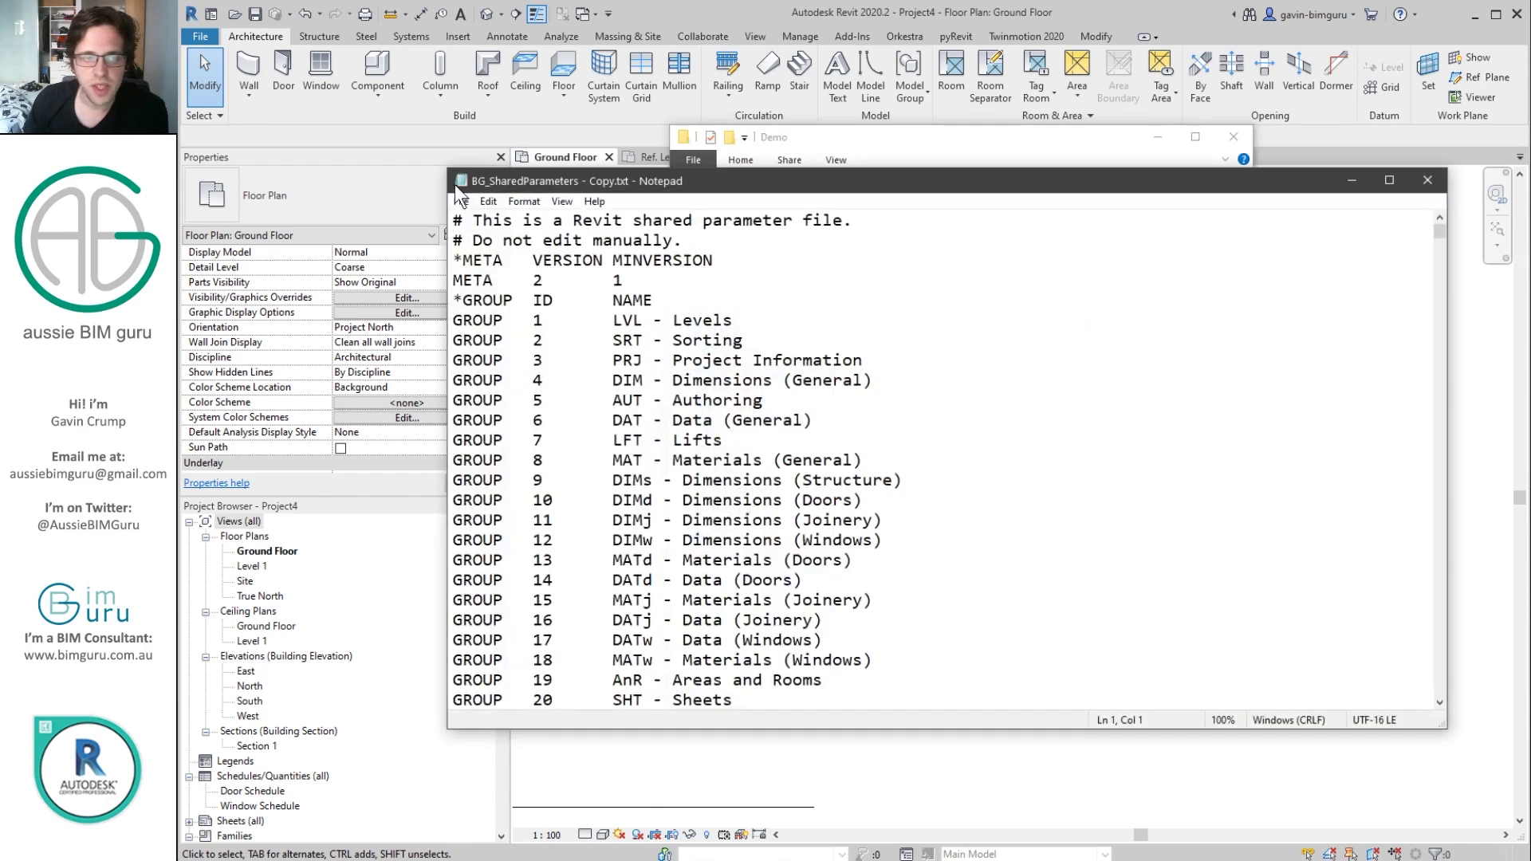
pyautogui.click(451, 177)
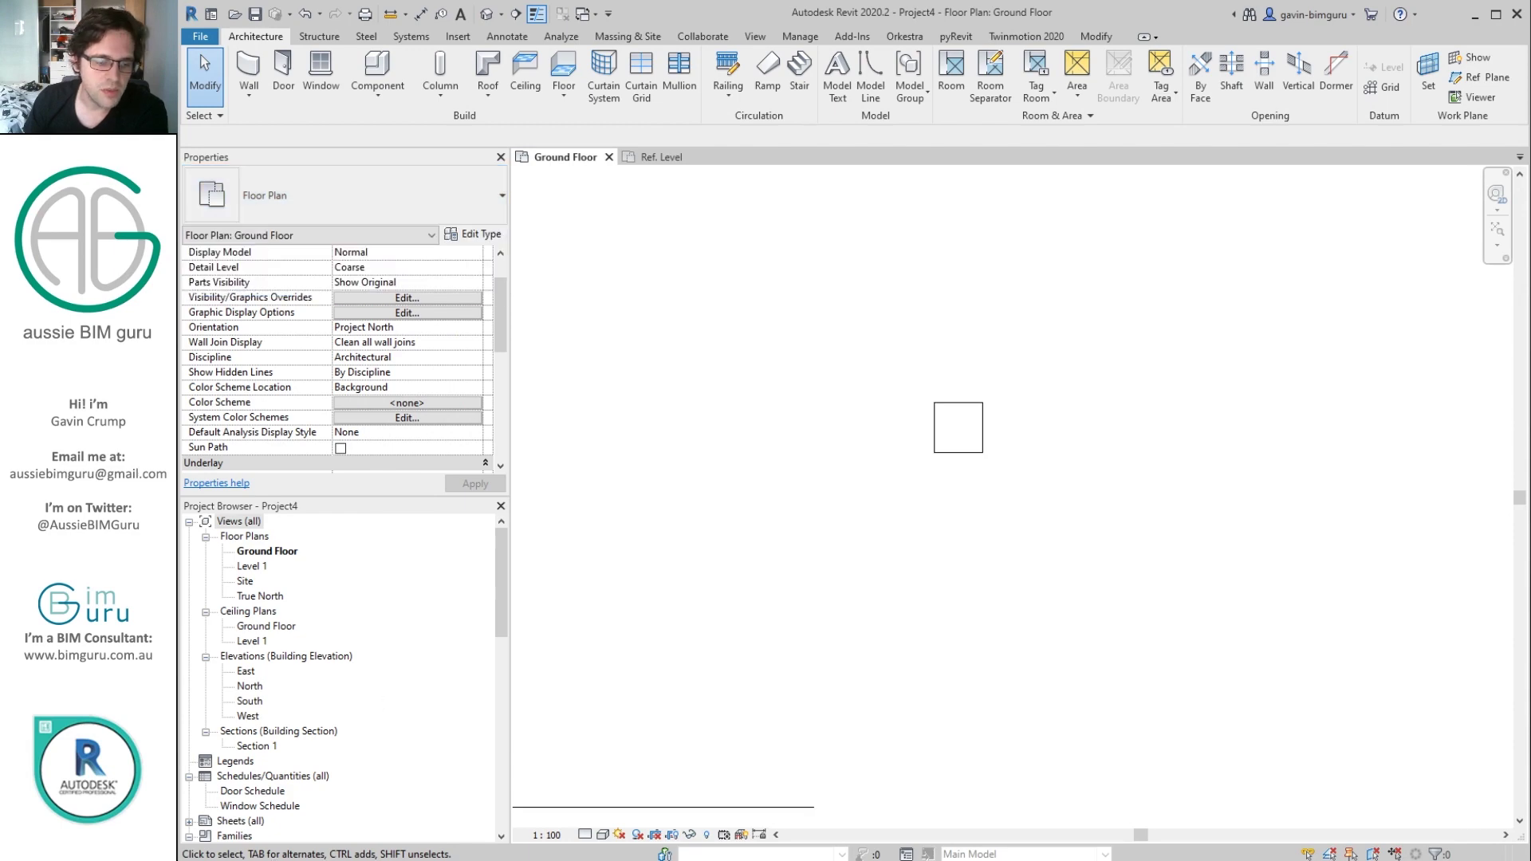
pyautogui.hotkey('alt', 'Tab')
# Enlarge the text window and examine the file's header comments and its list of parameter groups
pyautogui.moveTo(448, 169); pyautogui.dragTo(554, 112)
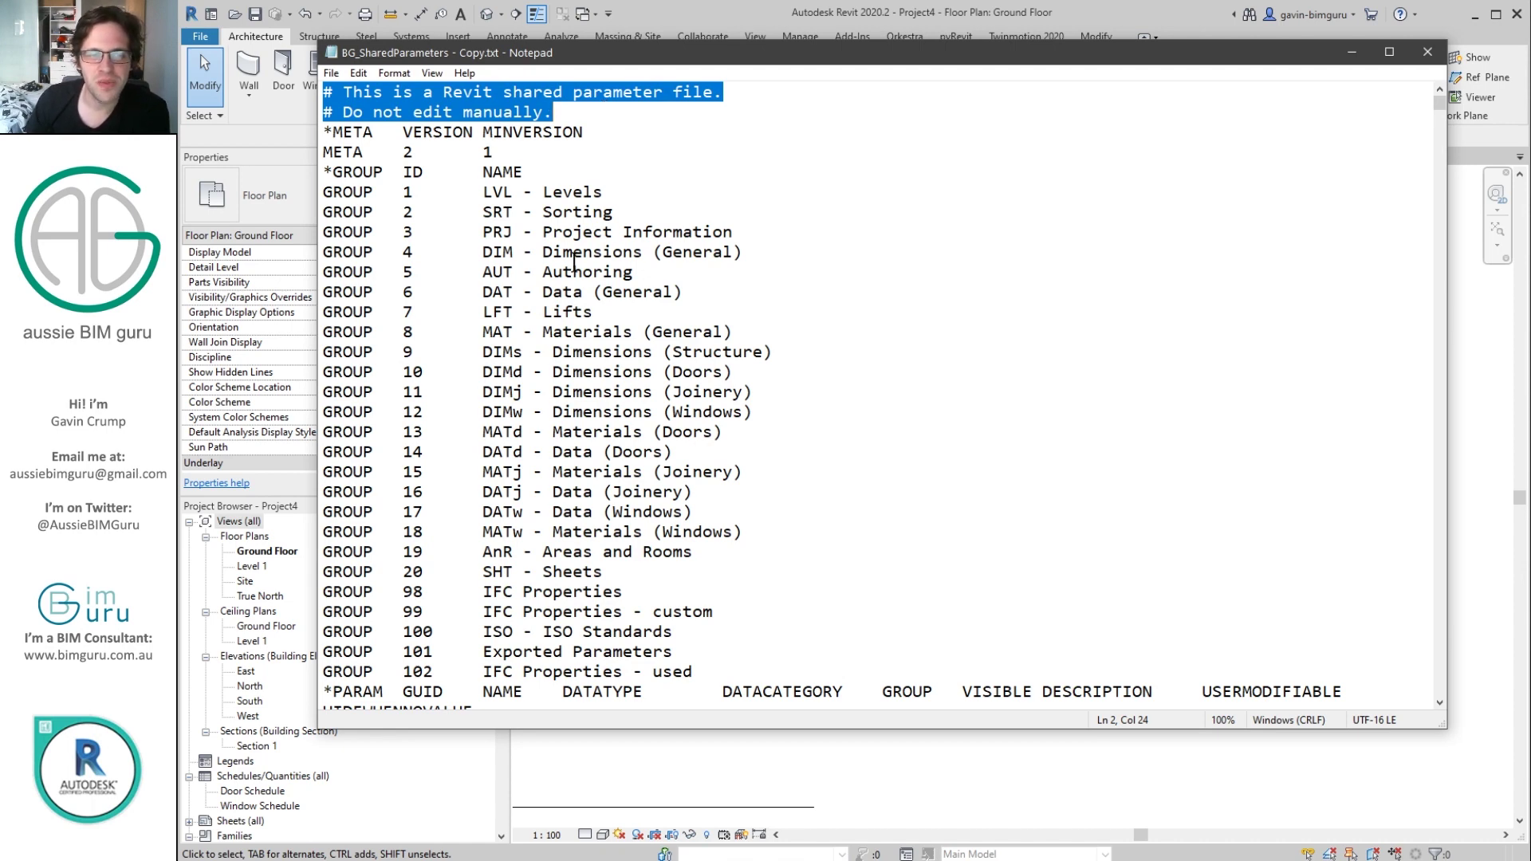
pyautogui.click(503, 232)
pyautogui.moveTo(323, 192); pyautogui.dragTo(722, 672)
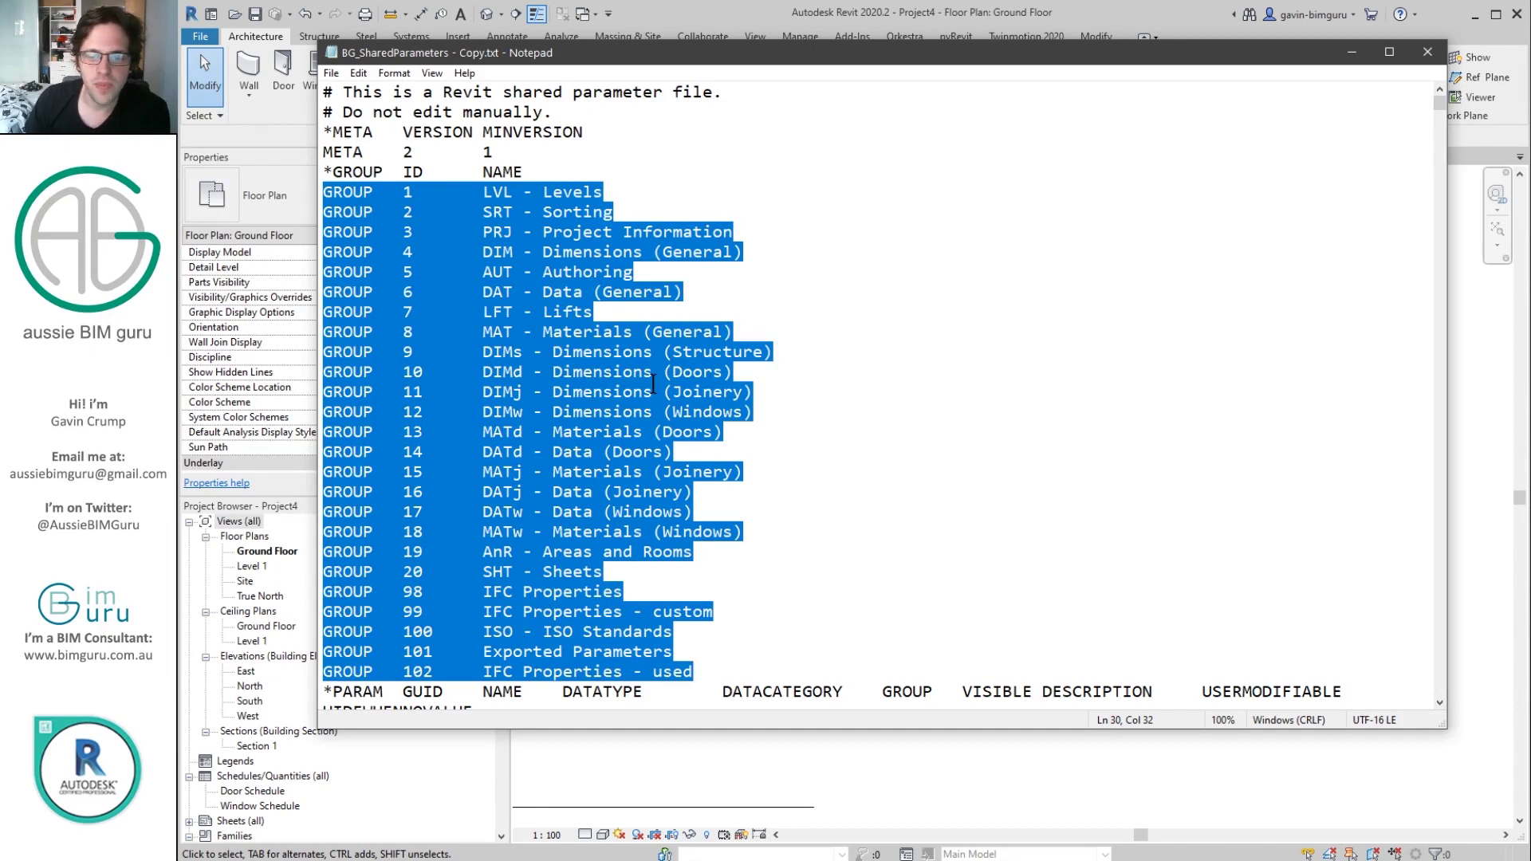
pyautogui.scroll(-2, 656, 401)
pyautogui.scroll(-3, 656, 401)
pyautogui.click(656, 452)
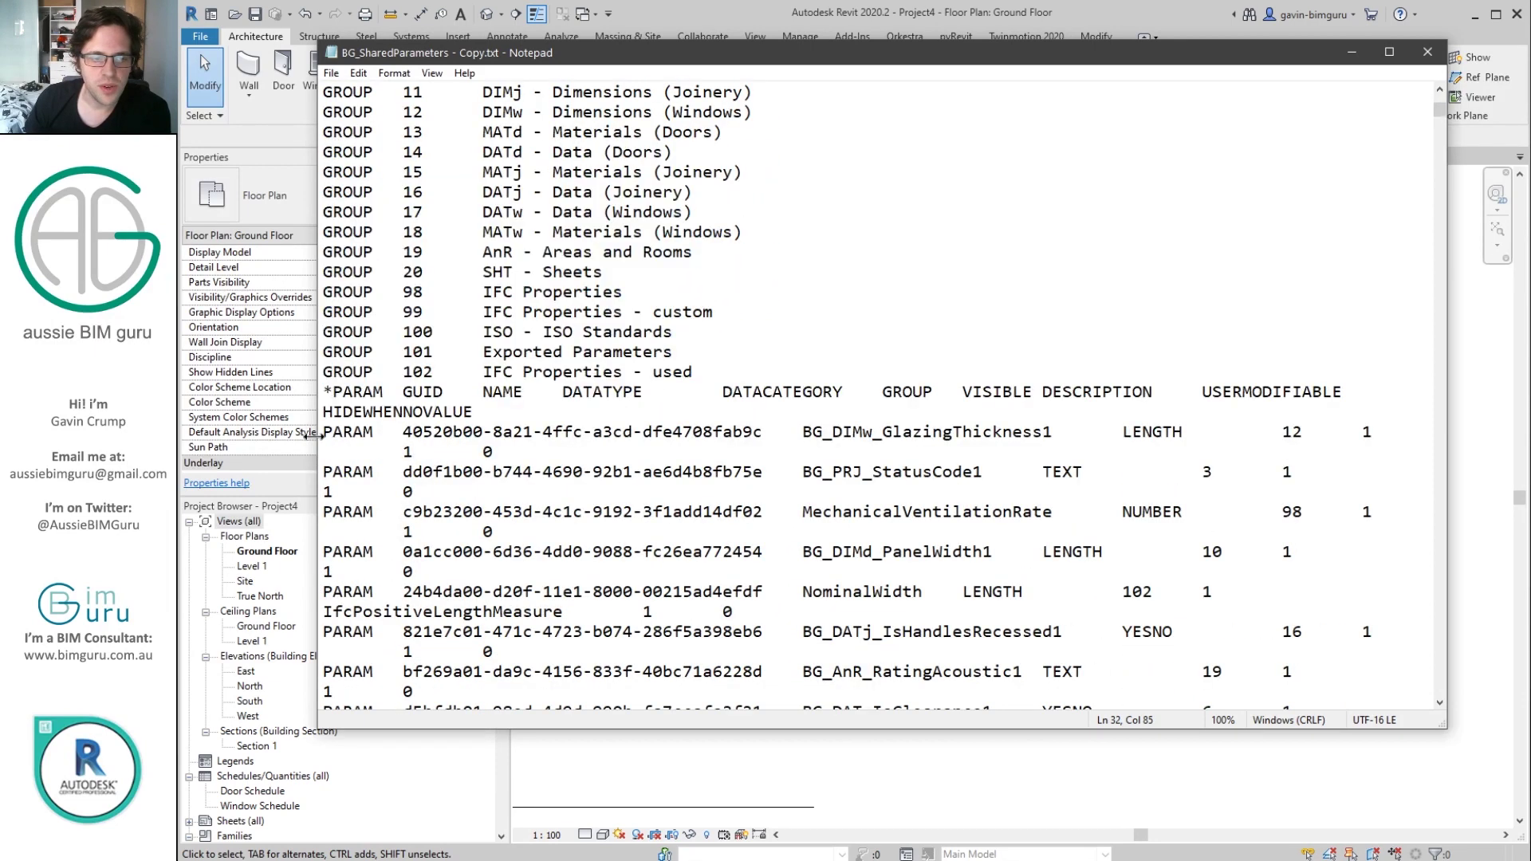
# Widen the text window and examine the GUID, name, data type and group number of BG_DIMw_GlazingThickness1, plus the DIMw - Dimensions (Windows) group line
pyautogui.moveTo(318, 451); pyautogui.dragTo(18, 452)
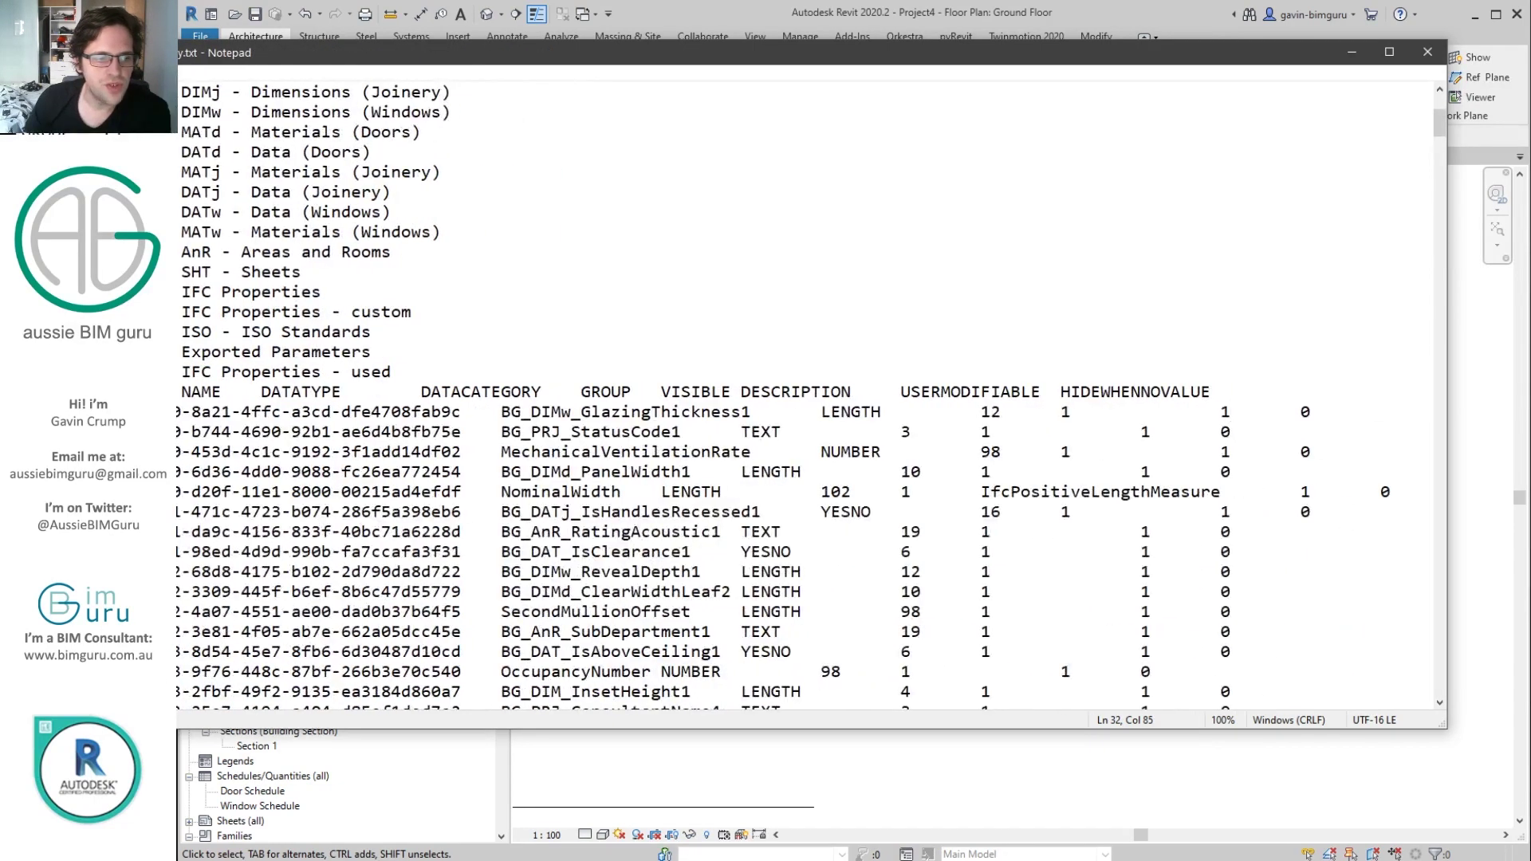
pyautogui.moveTo(104, 411); pyautogui.dragTo(461, 411)
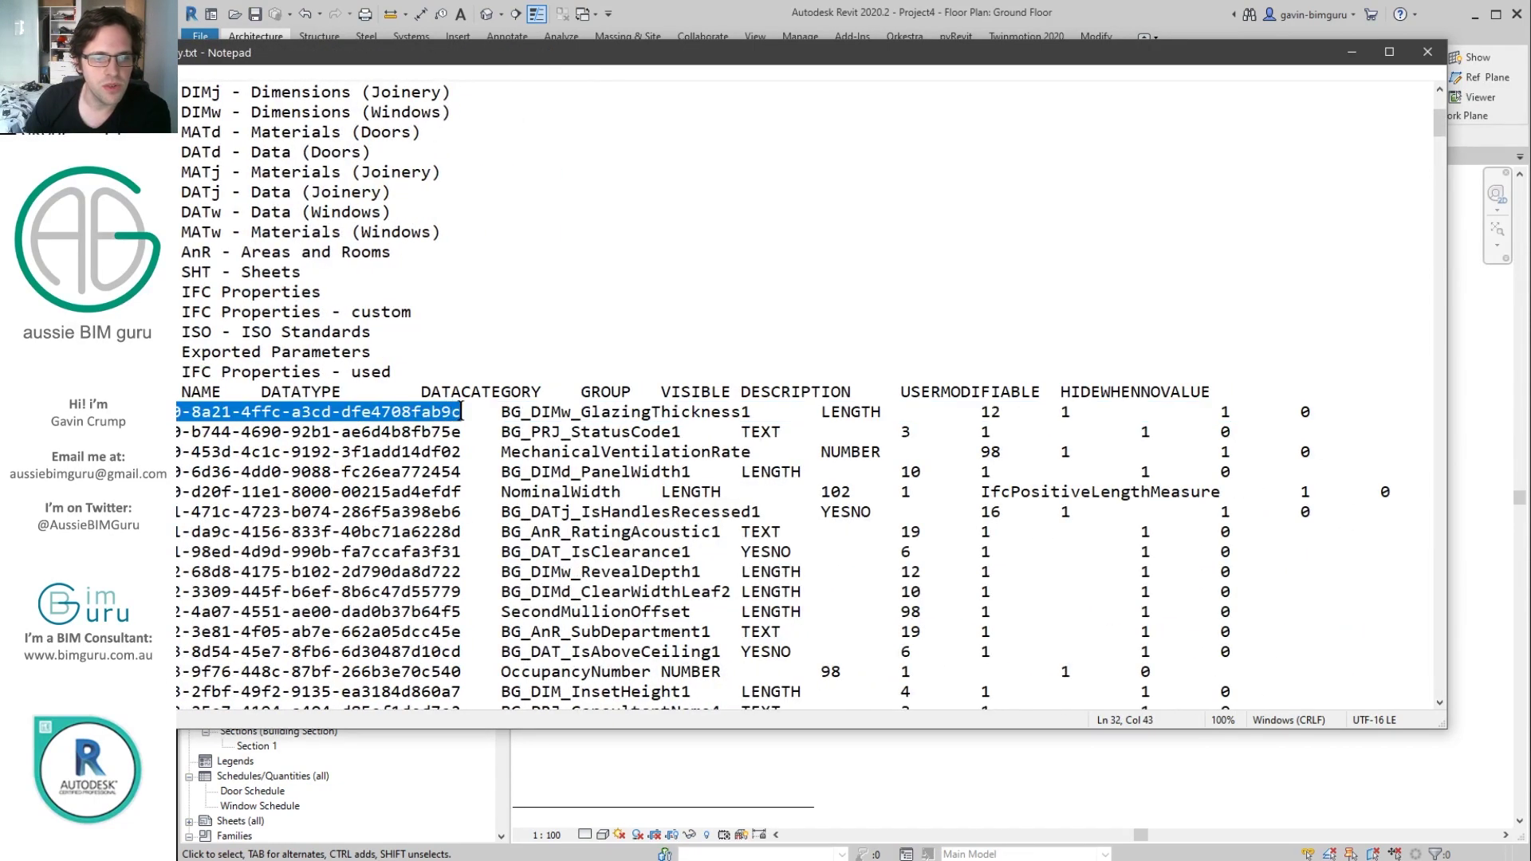
pyautogui.moveTo(503, 410); pyautogui.dragTo(883, 409)
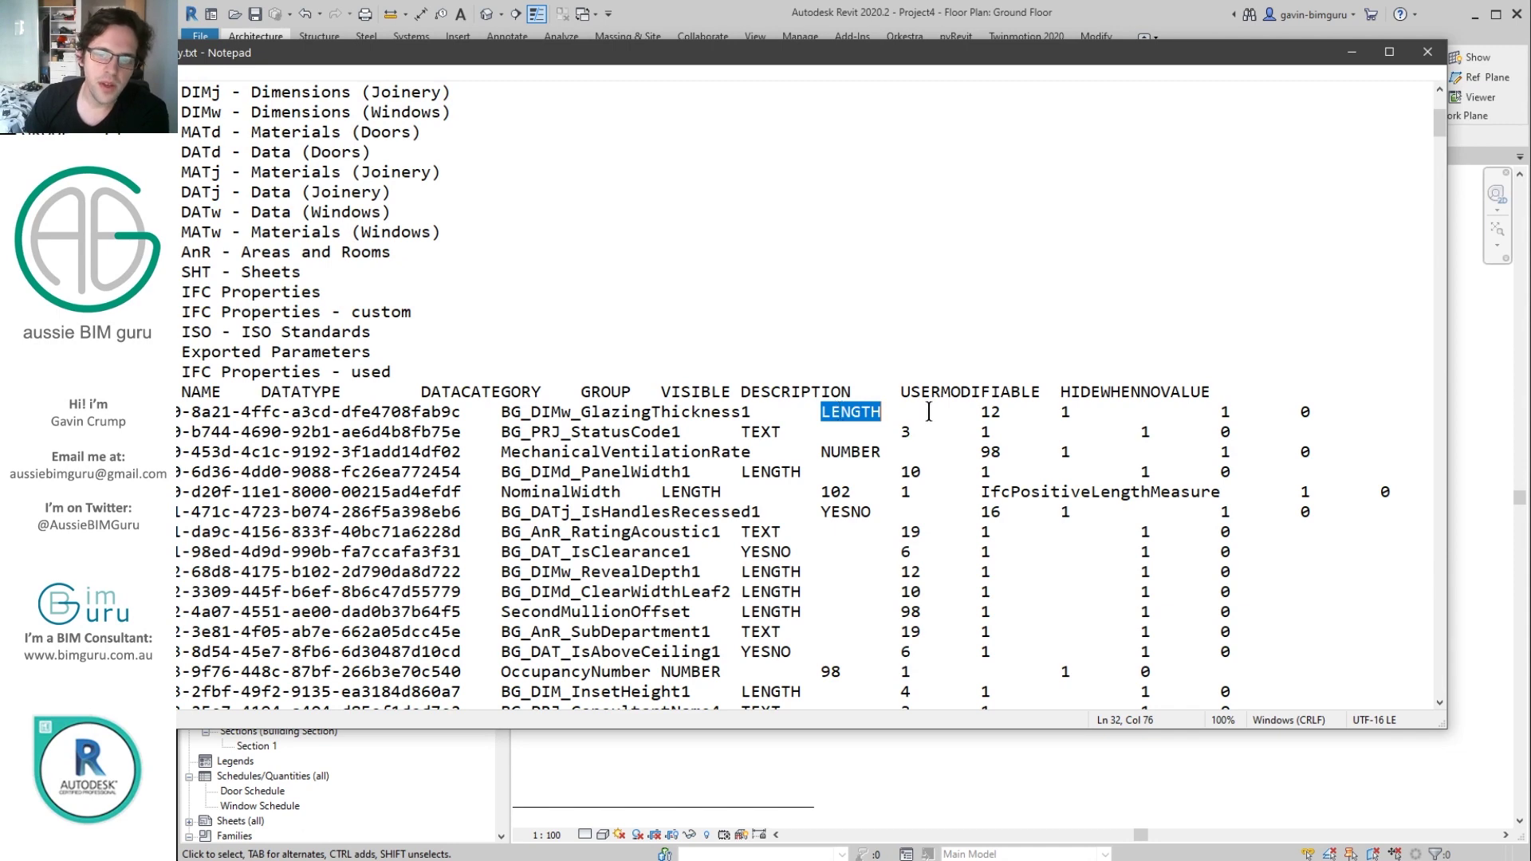
pyautogui.click(981, 411)
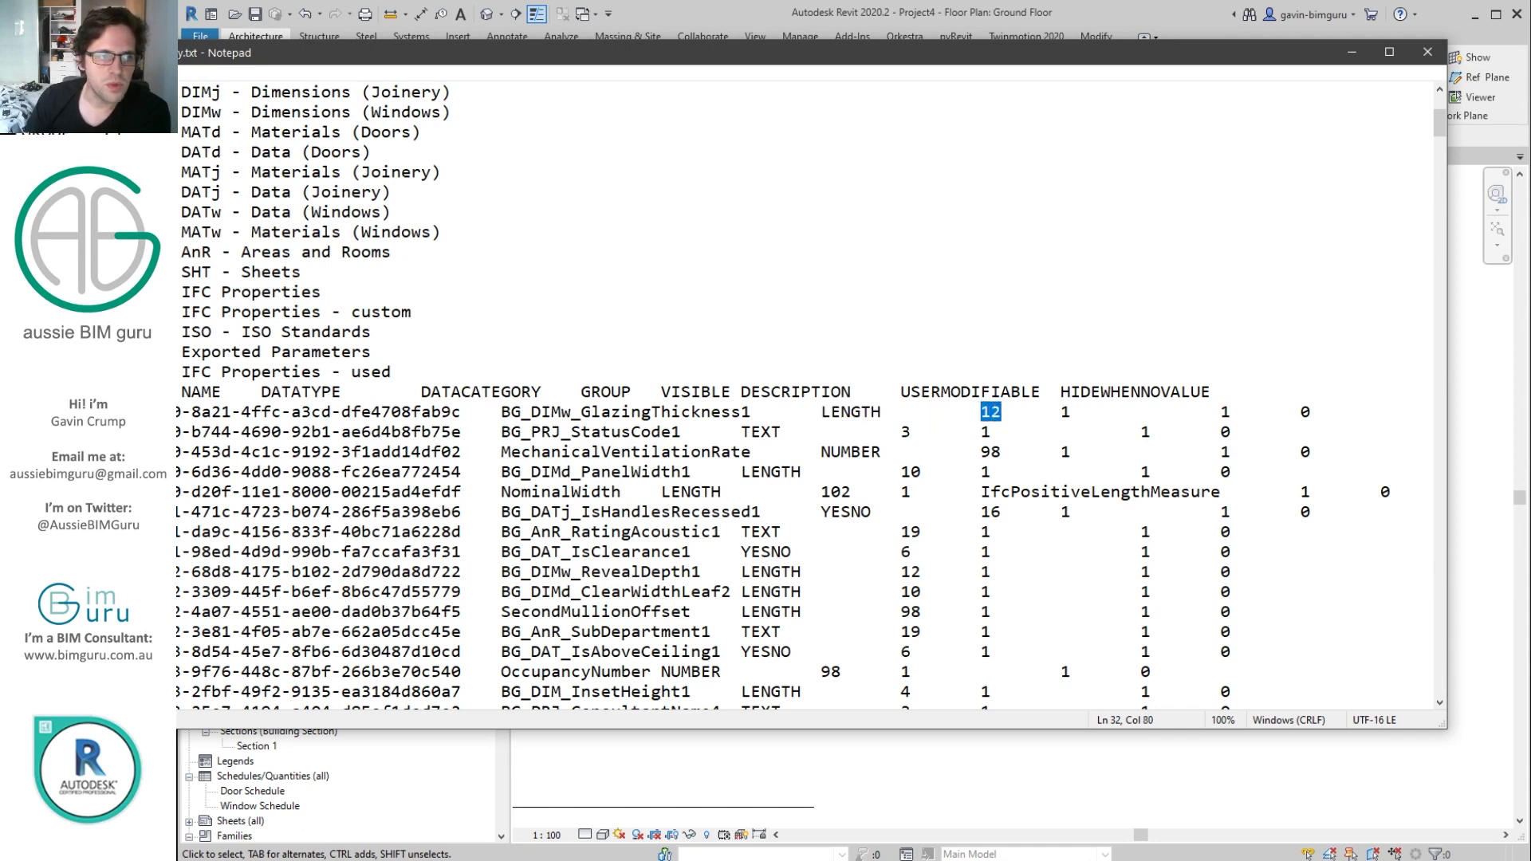
pyautogui.moveTo(193, 110); pyautogui.dragTo(424, 111)
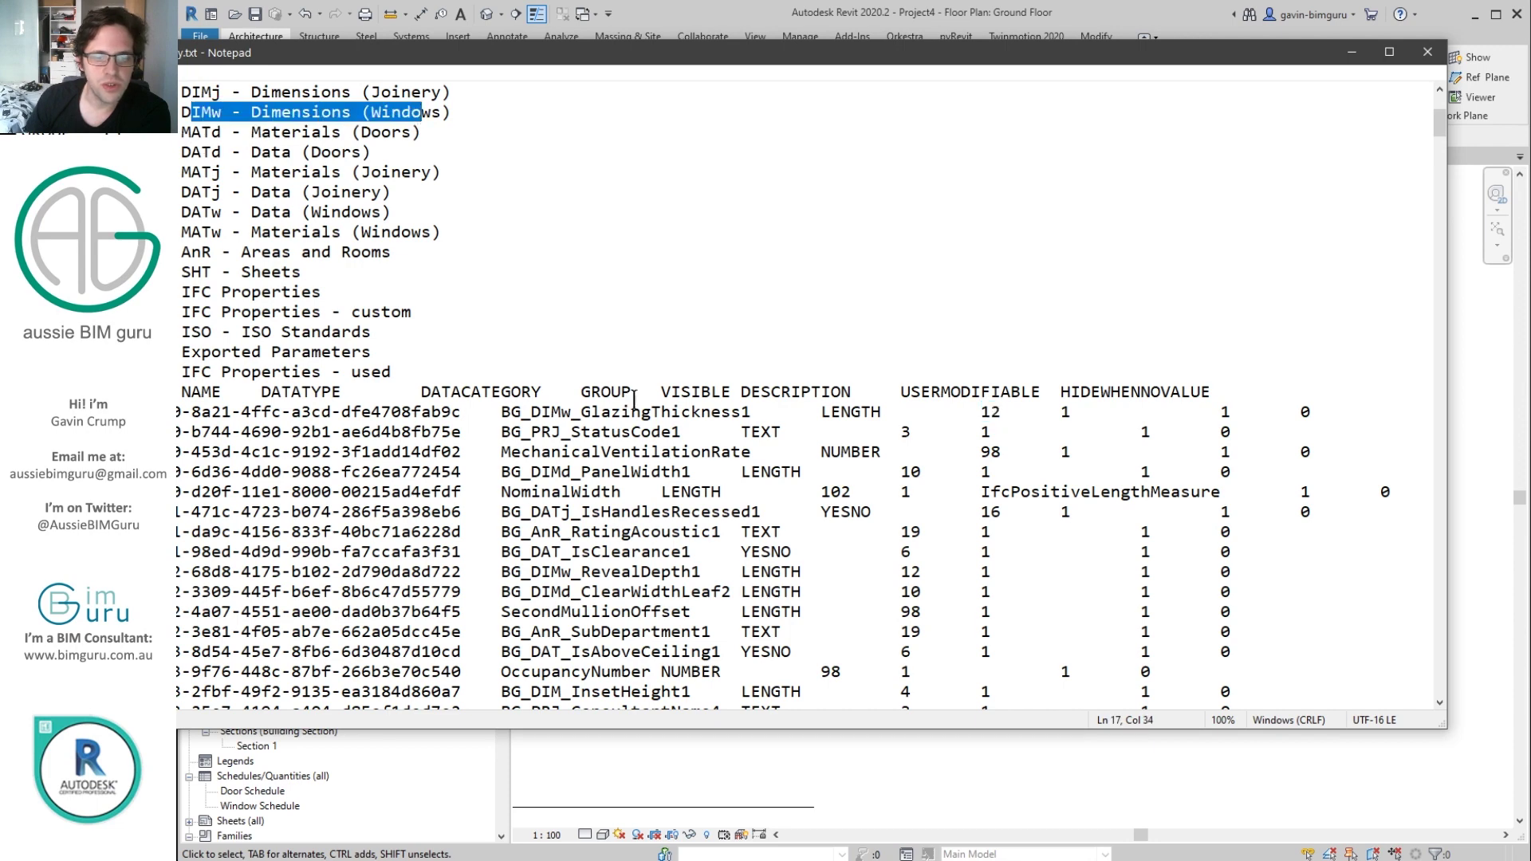
# Examine the BG_DIMw_GlazingThickness1 row against the column headings of the parameter list in Notepad
pyautogui.moveTo(747, 411); pyautogui.dragTo(495, 408)
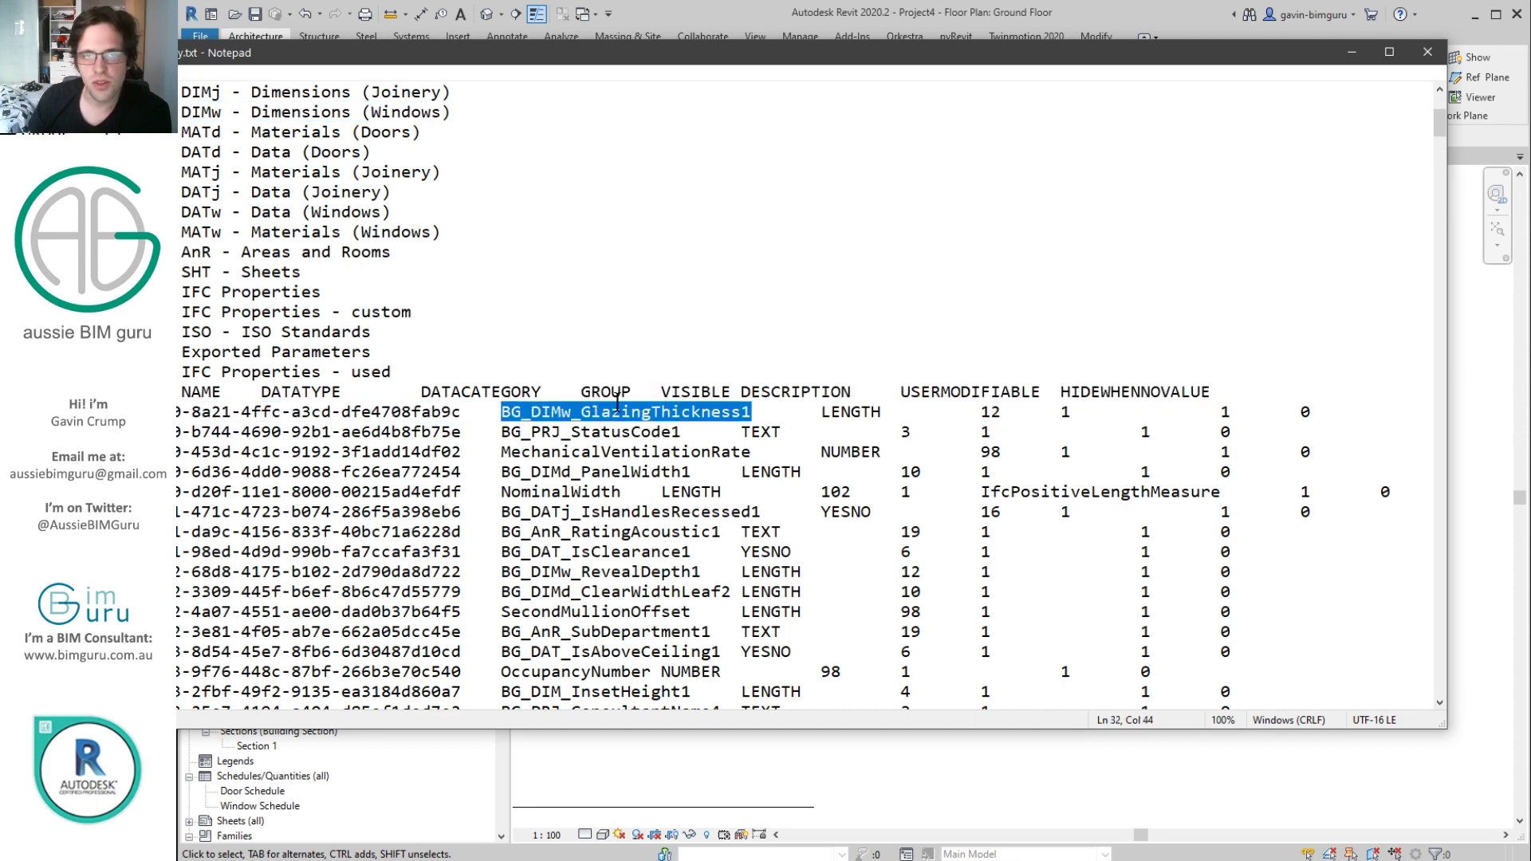
pyautogui.click(1071, 408)
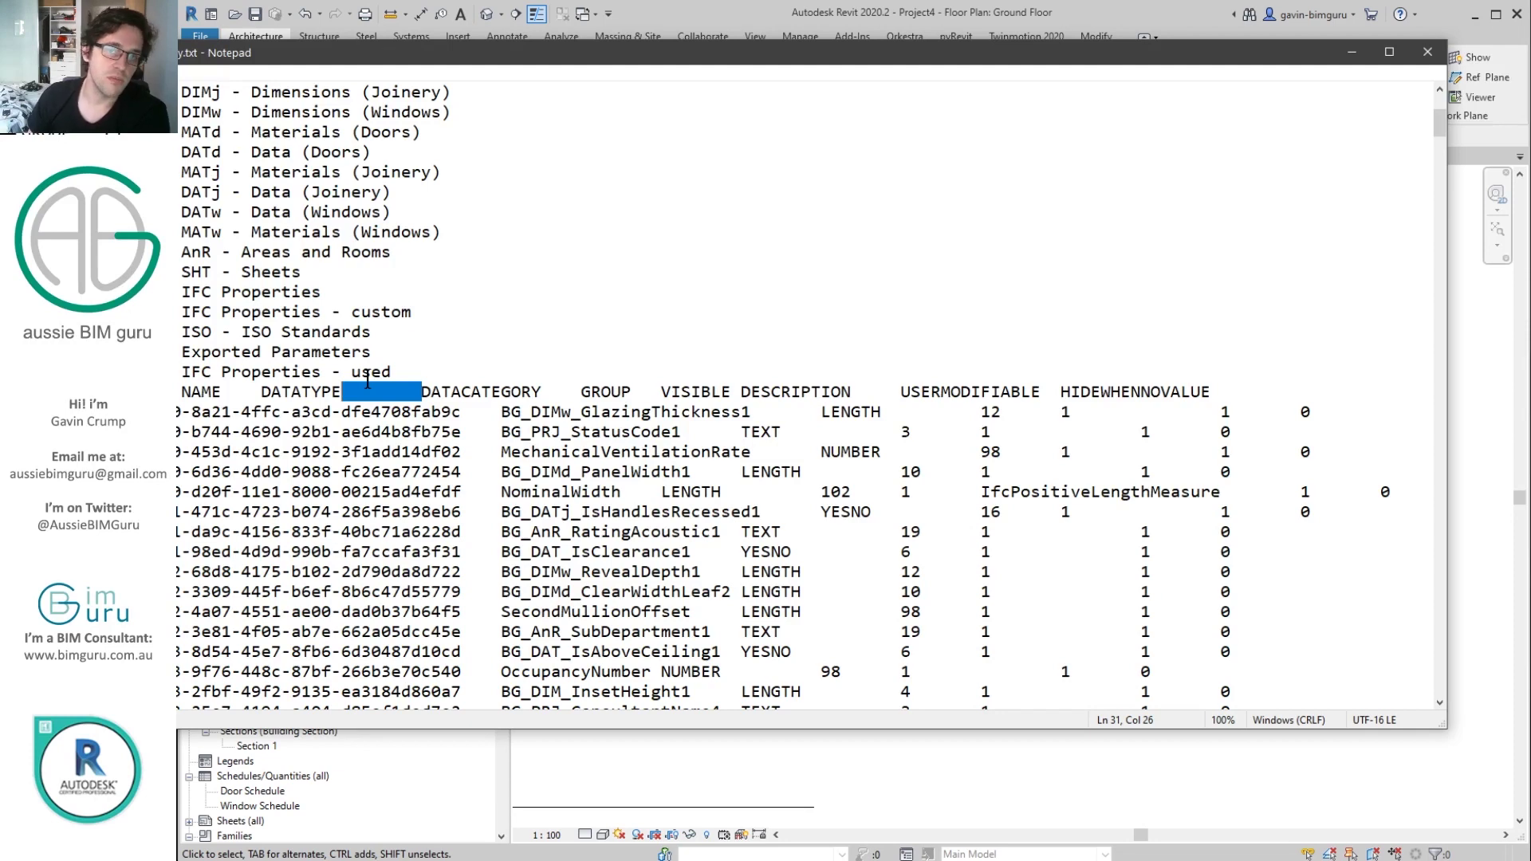
pyautogui.click(475, 431)
# Switch to Notepad++, discard the missing Finished.txt, and open BG_SharedParameters.txt from the Demo folder
pyautogui.hotkey('alt', 'Tab')
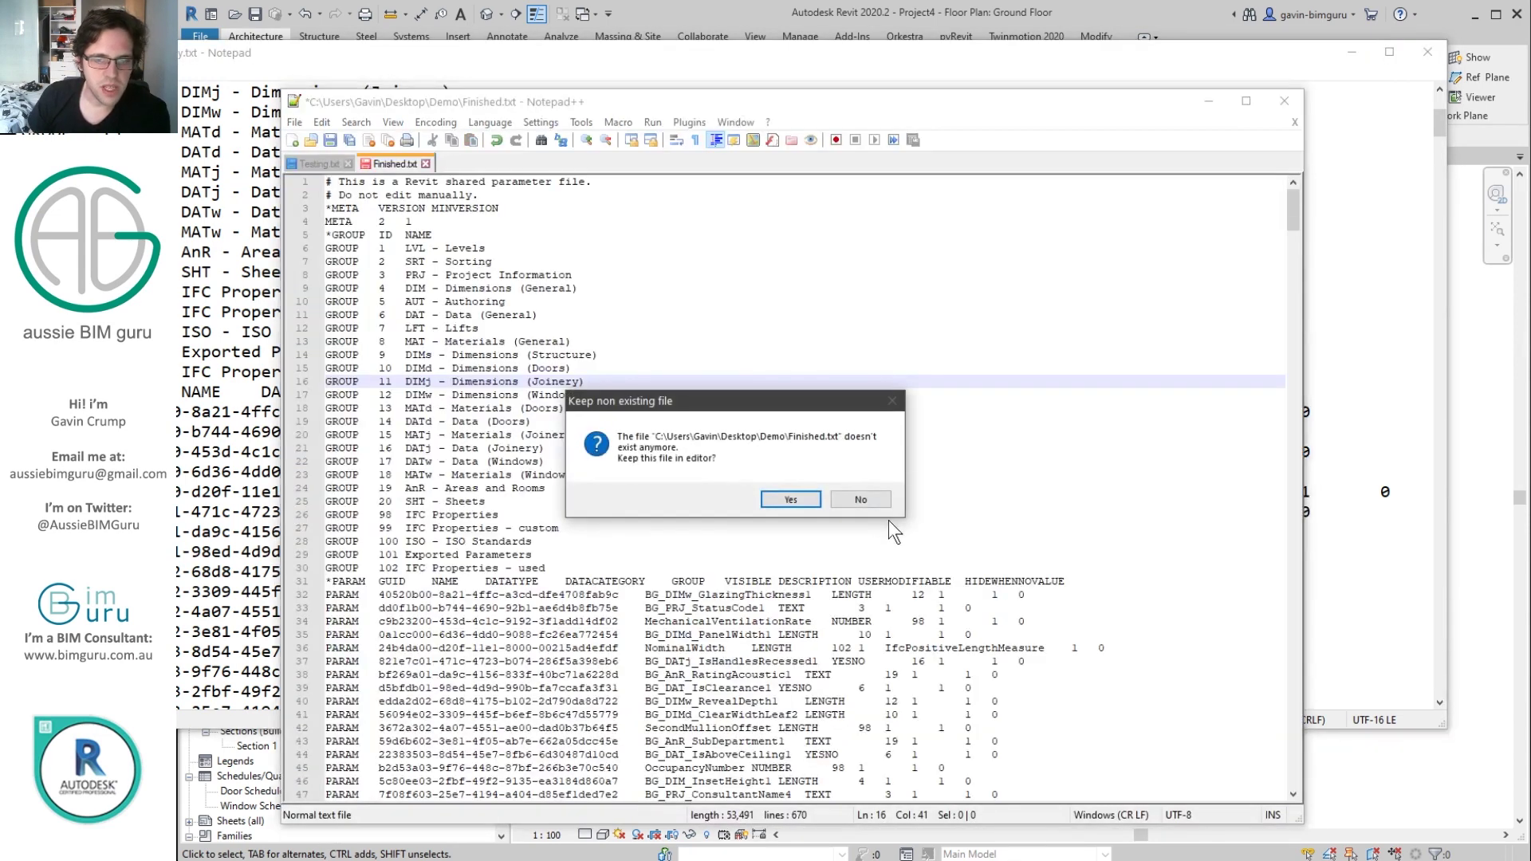
pyautogui.click(856, 500)
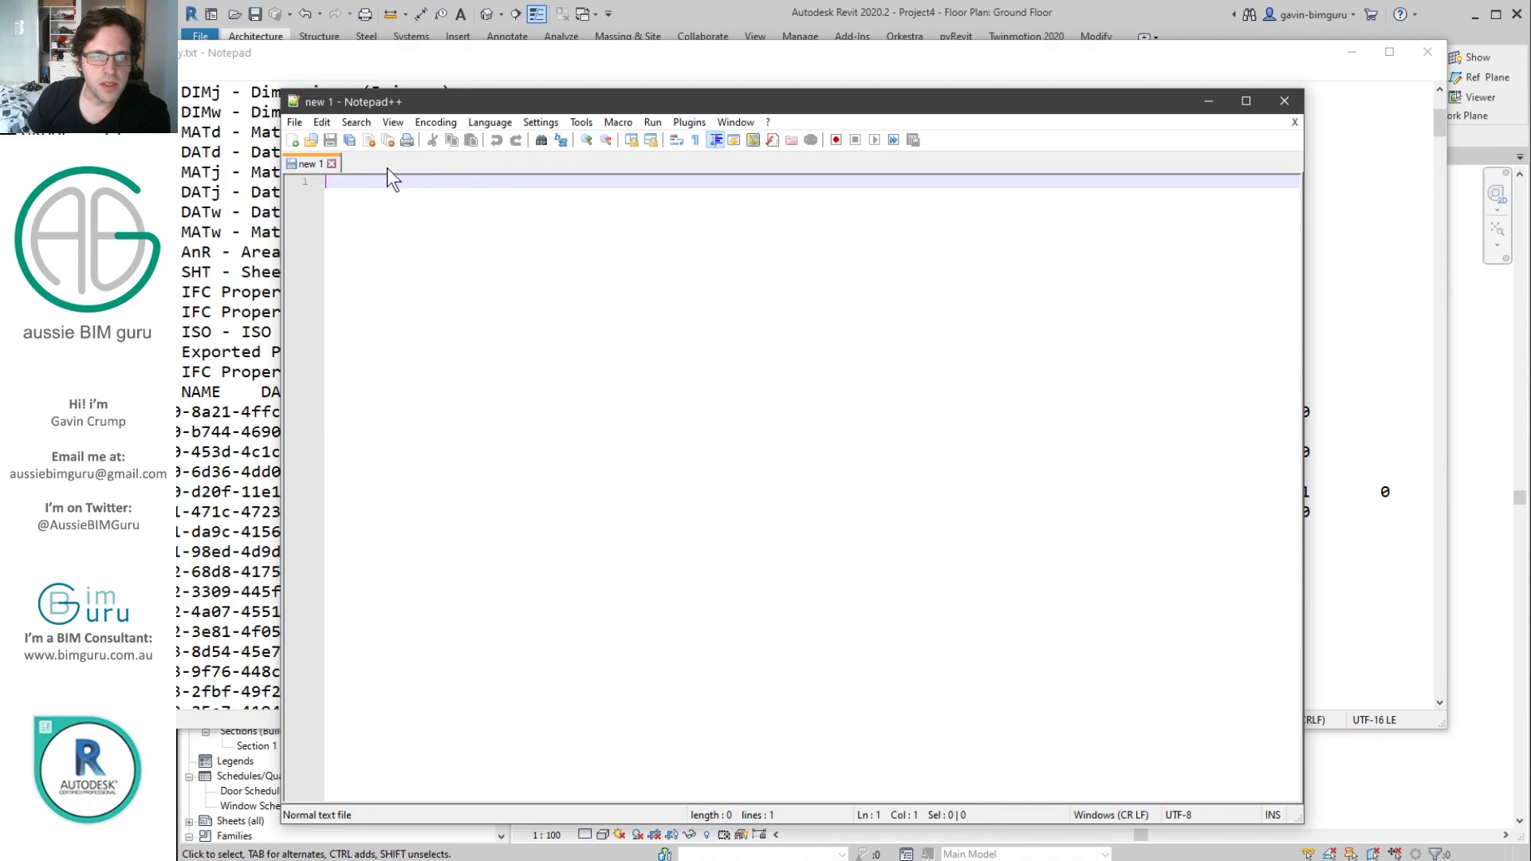
pyautogui.click(308, 141)
pyautogui.click(563, 264)
pyautogui.doubleClick(563, 265)
# Examine the group lines and the parameter lines of BG_SharedParameters.txt
pyautogui.scroll(-4, 503, 345)
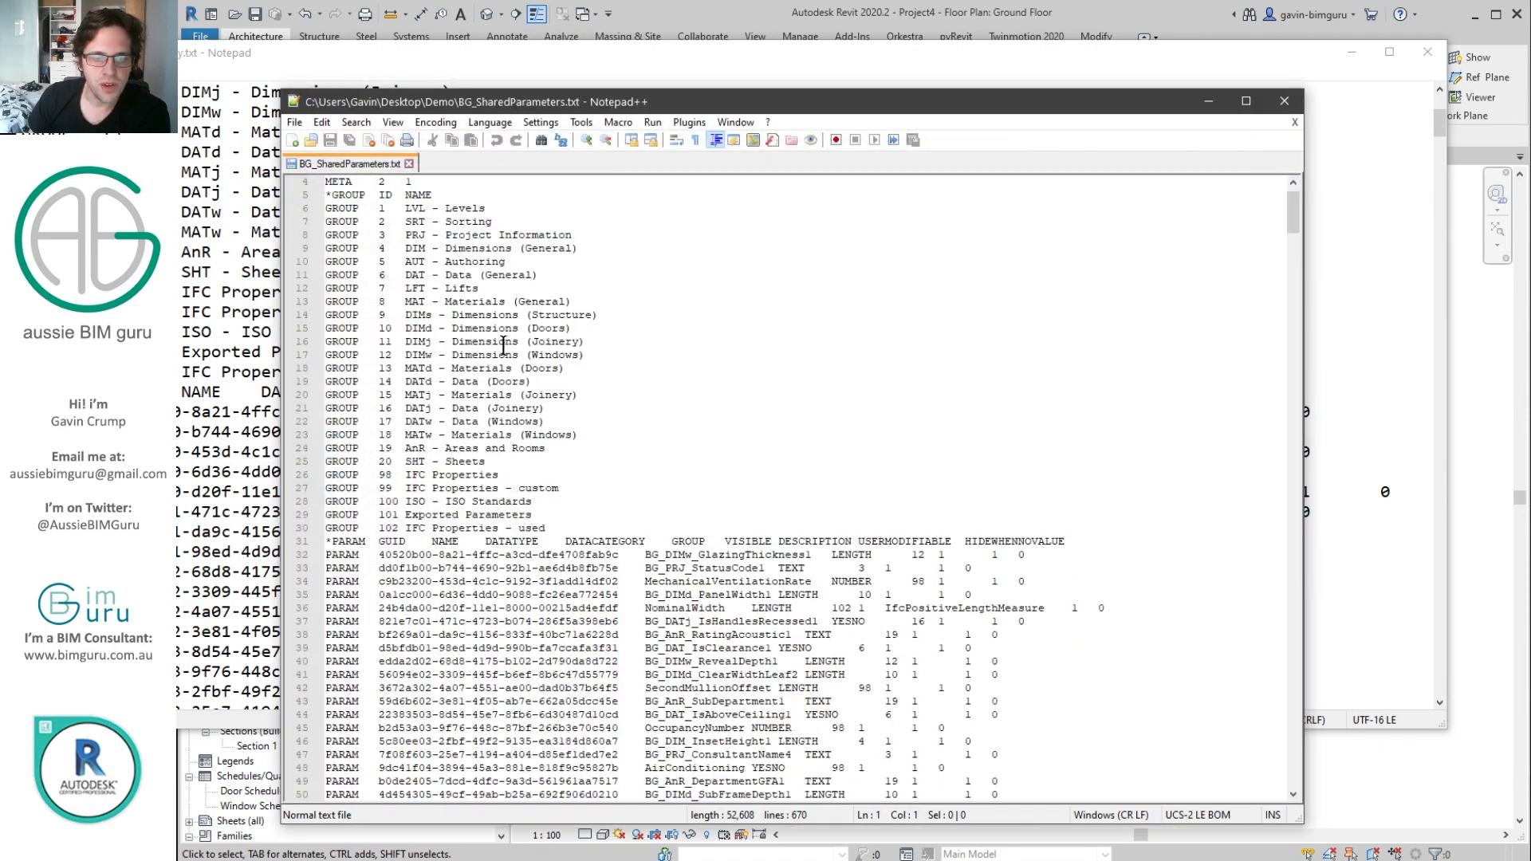
pyautogui.scroll(-5, 503, 345)
pyautogui.scroll(3, 536, 466)
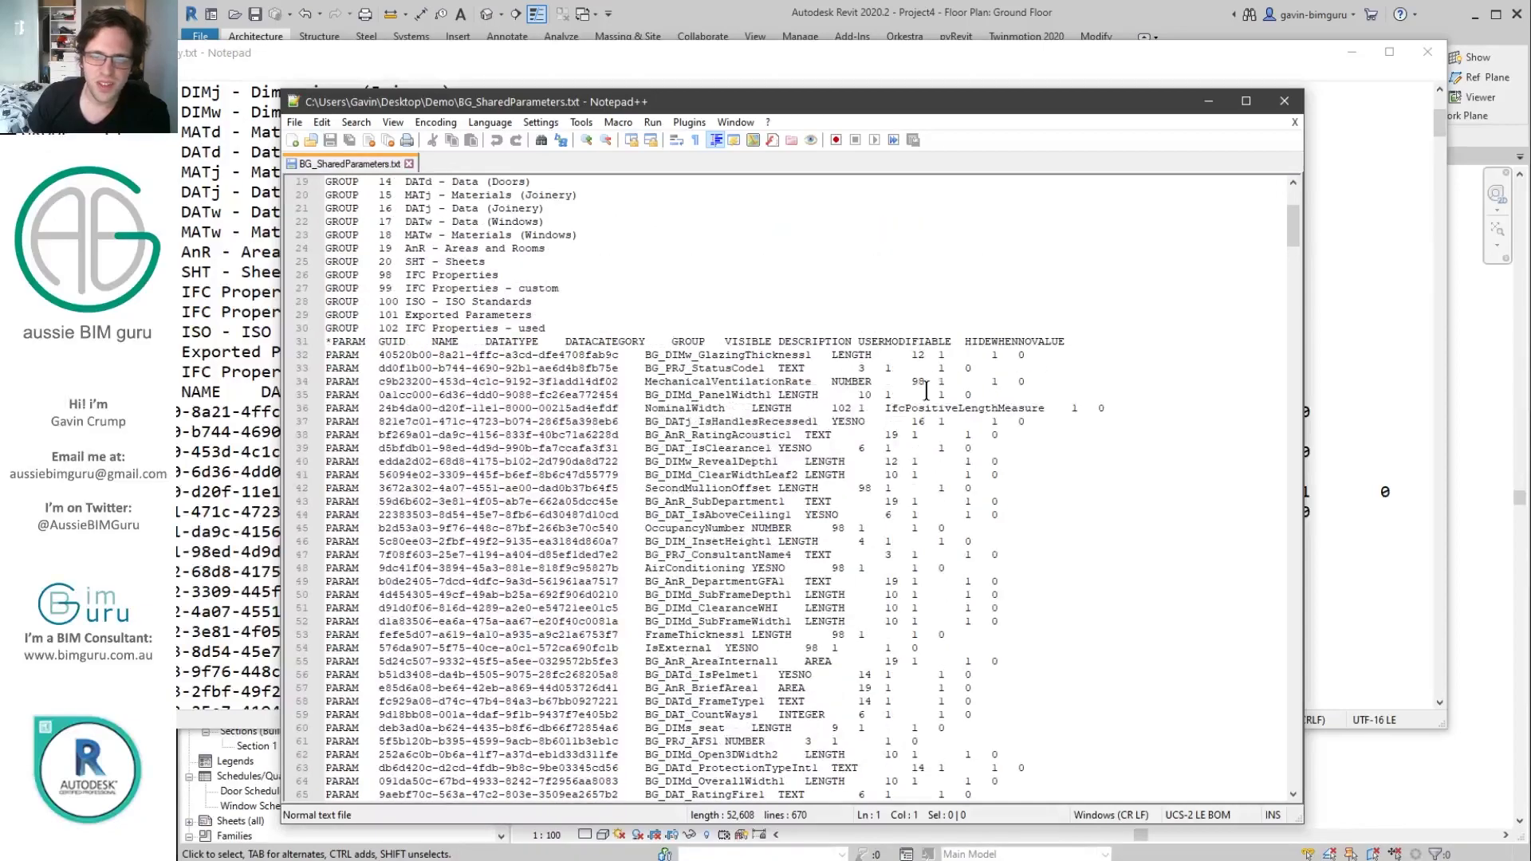
pyautogui.scroll(6, 558, 430)
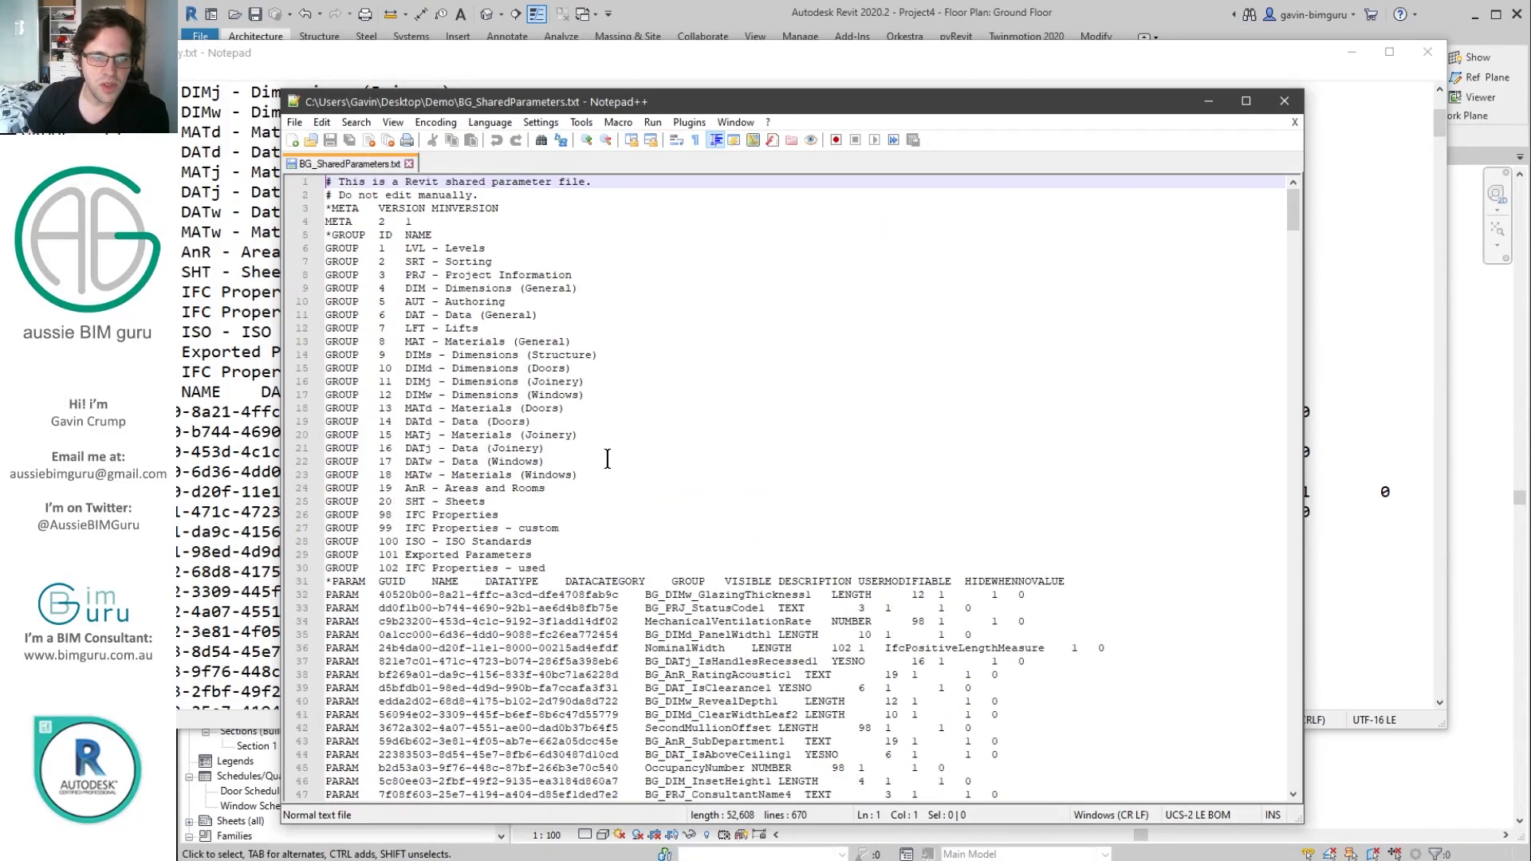
pyautogui.scroll(-5, 403, 510)
pyautogui.scroll(-14, 532, 574)
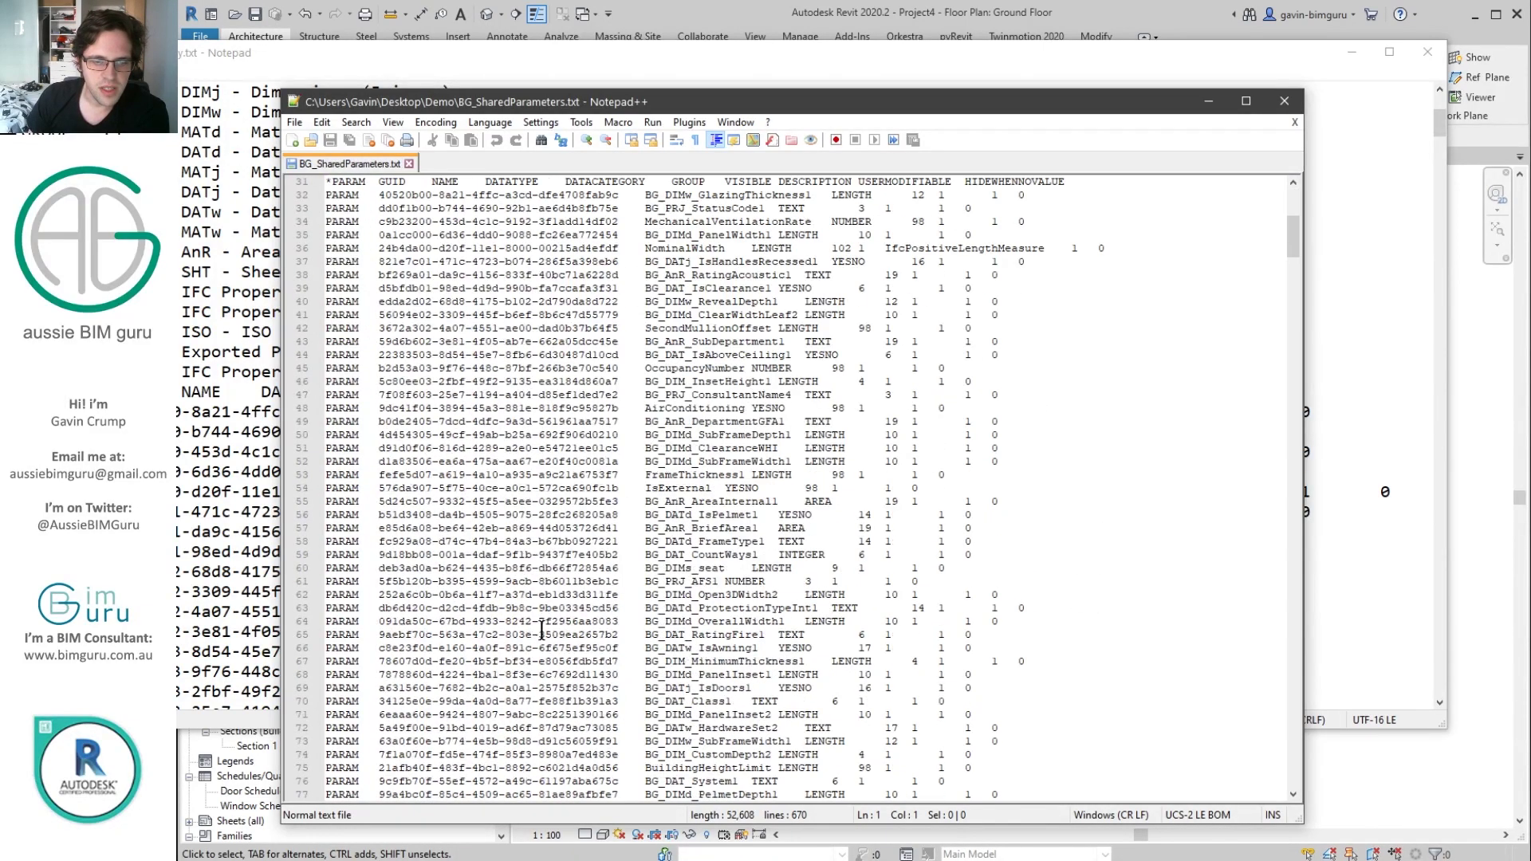
pyautogui.scroll(-11, 440, 548)
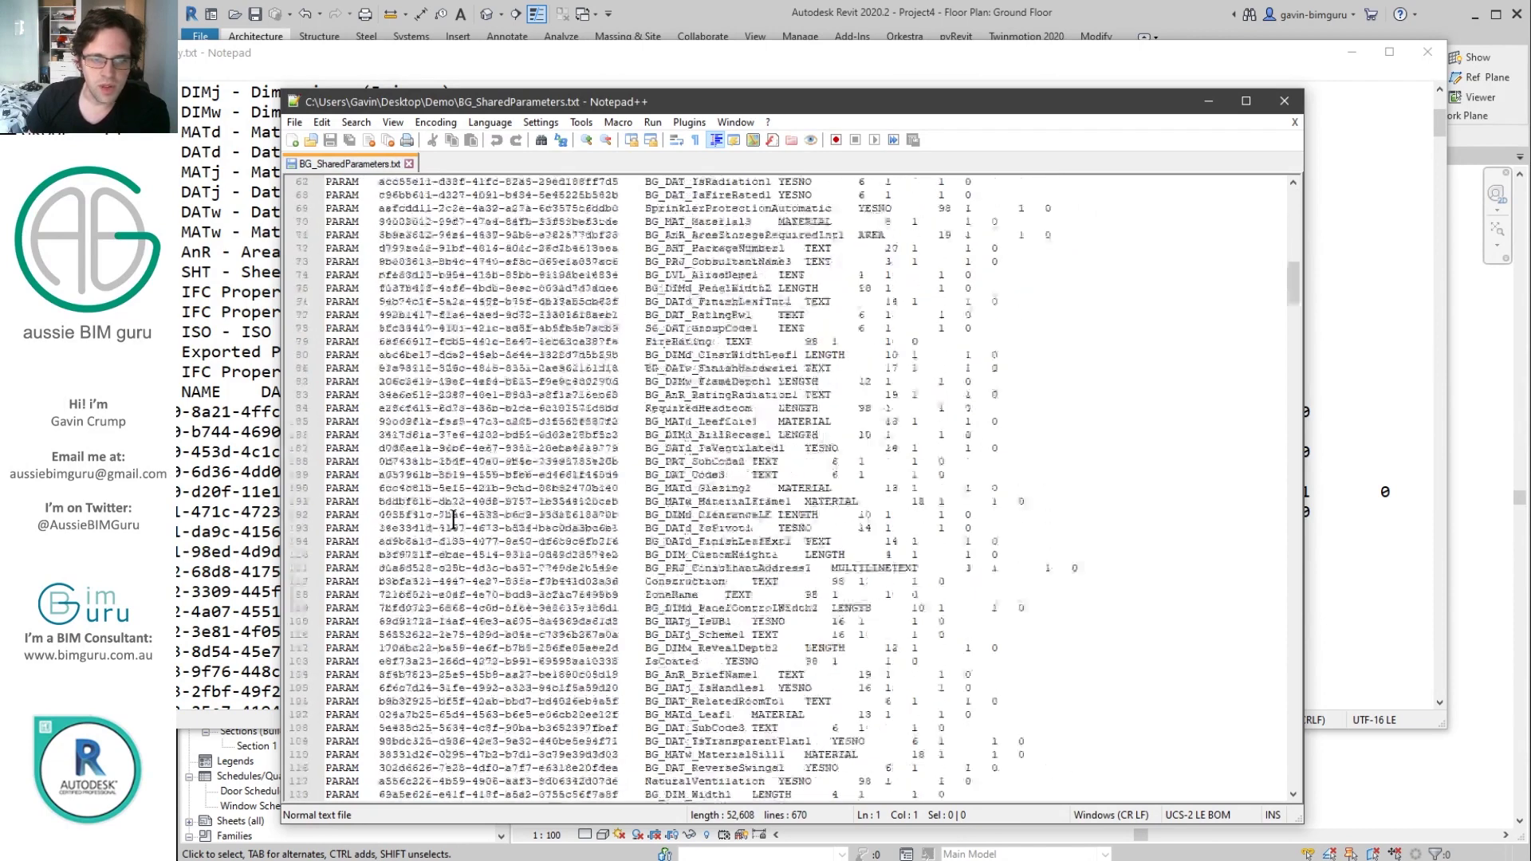
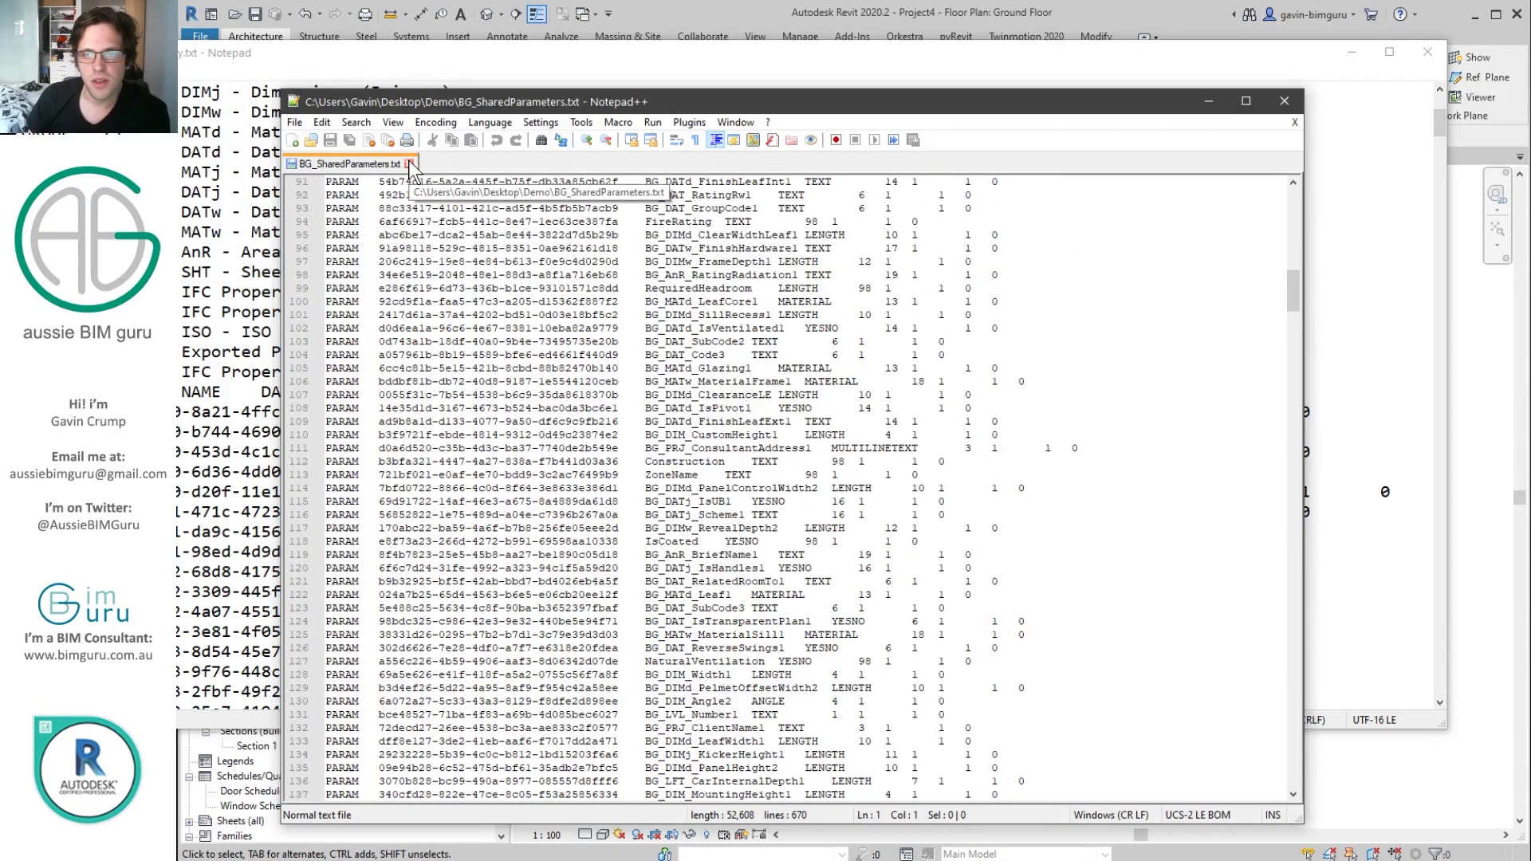
# Close BG_SharedParameters.txt in Notepad++ and close the Notepad window showing the copied parameter file
pyautogui.click(408, 163)
pyautogui.hotkey('alt', 'Tab')
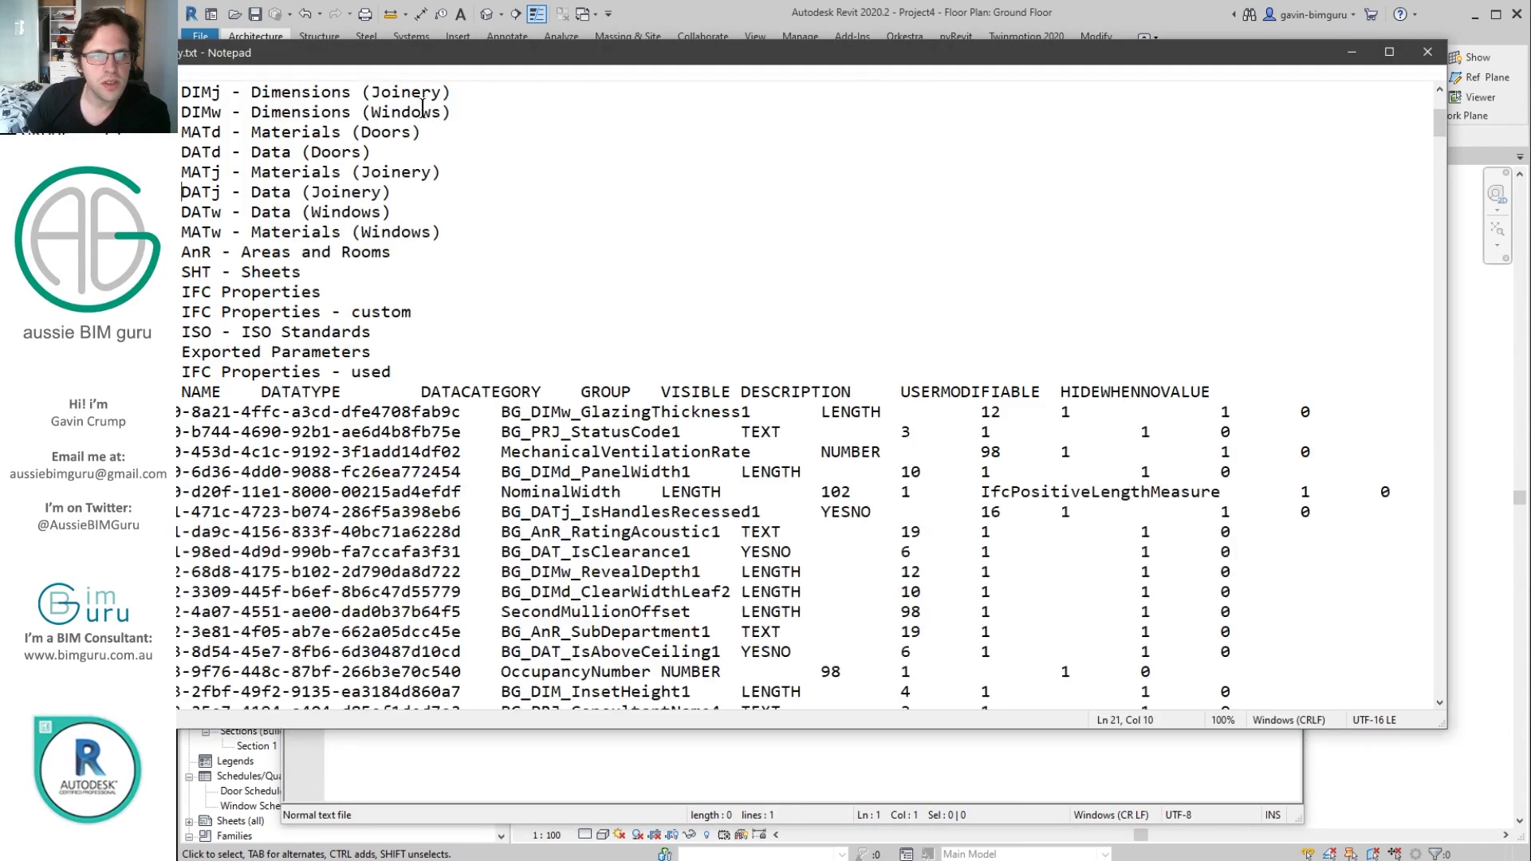
pyautogui.hotkey('alt', 'F4')
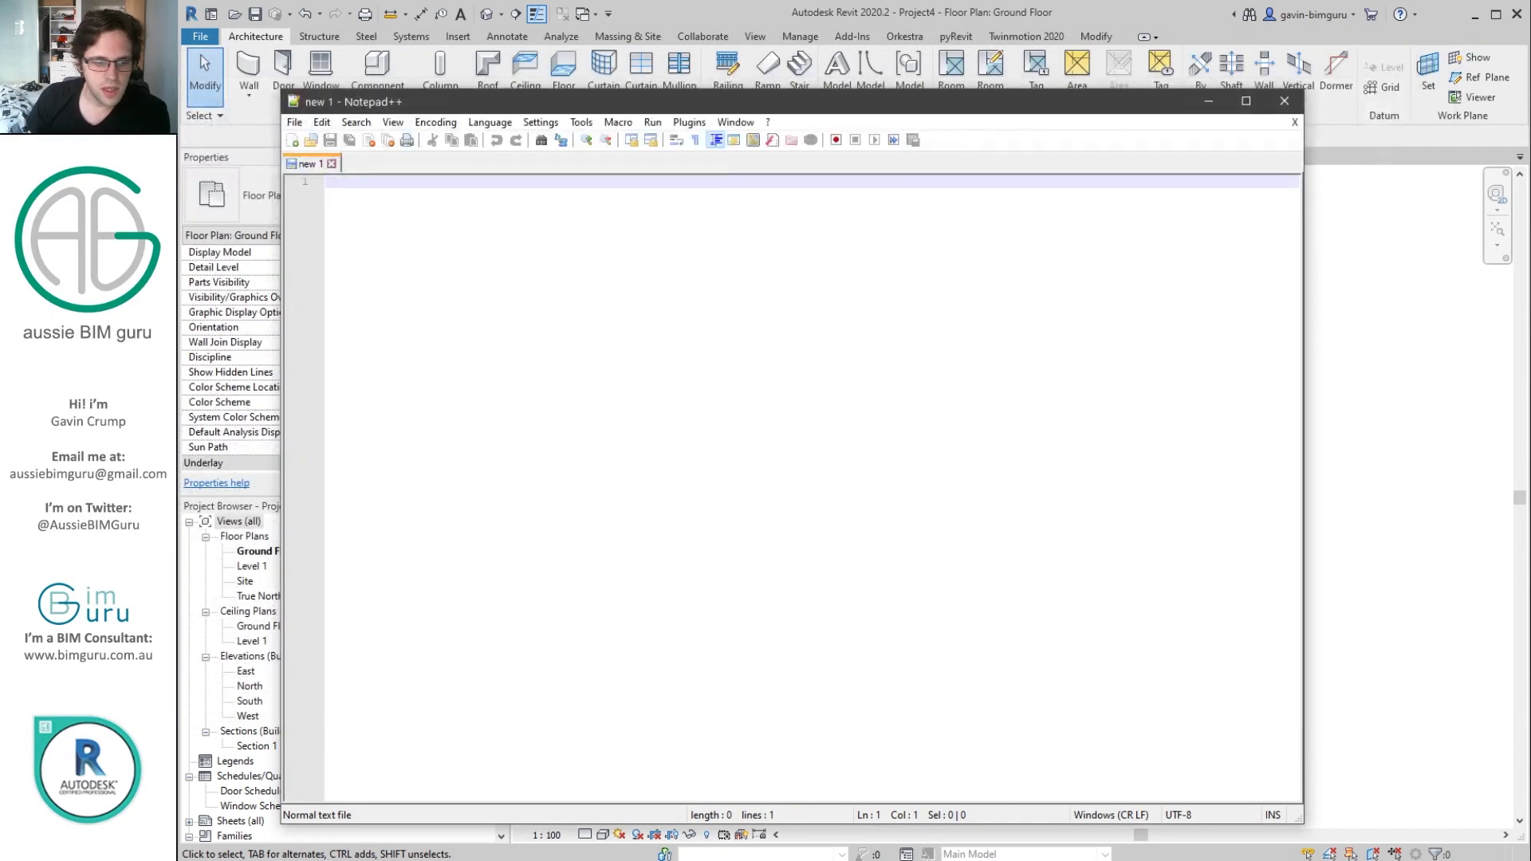
# Switch to Excel and browse to the Demo folder on the Desktop for a file to open
pyautogui.hotkey('alt', 'Tab')
pyautogui.click(204, 48)
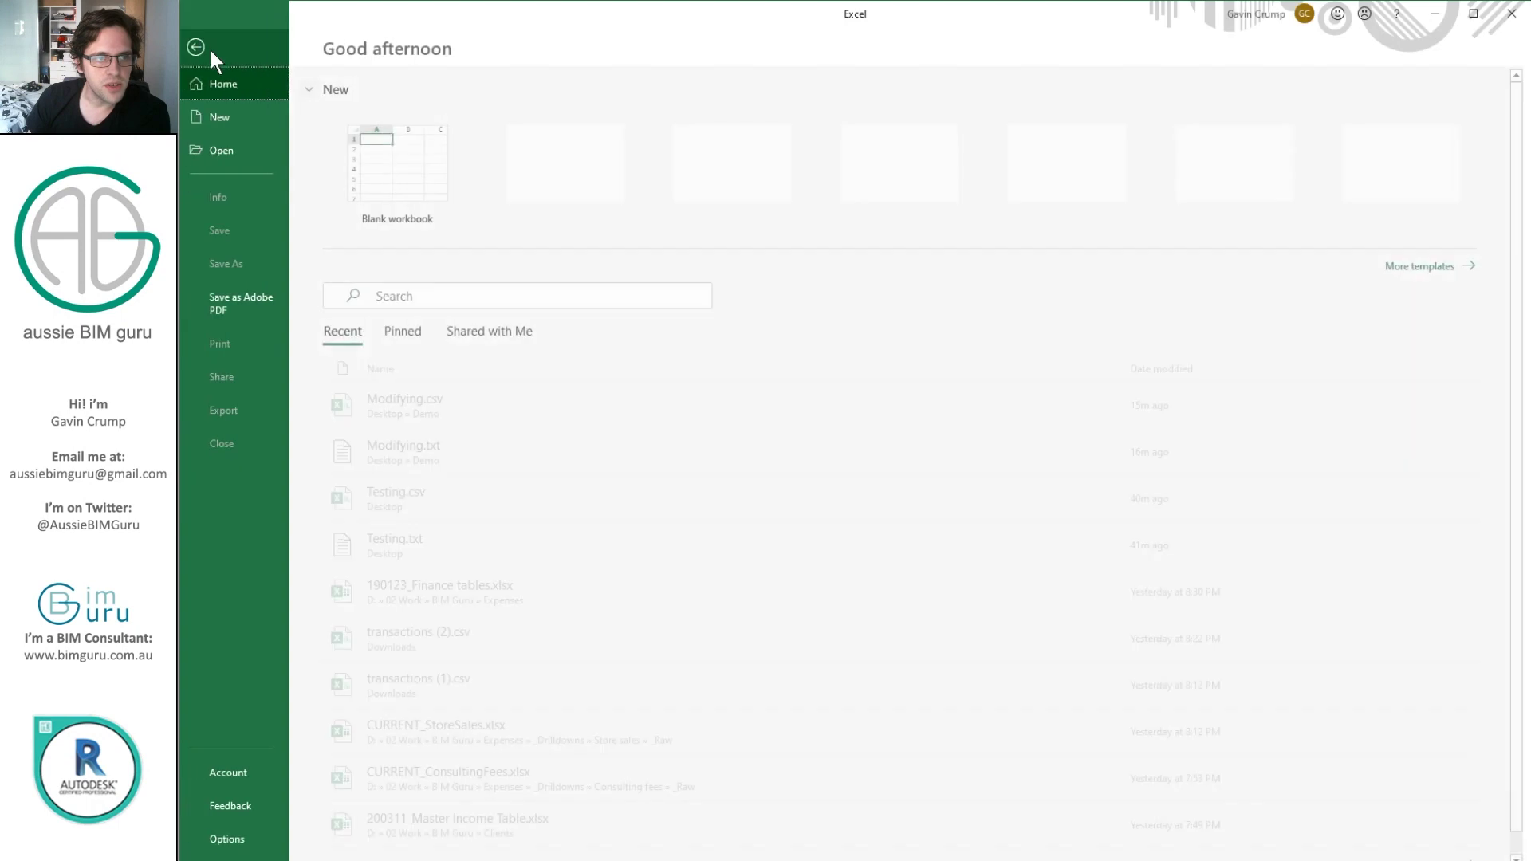
pyautogui.click(230, 158)
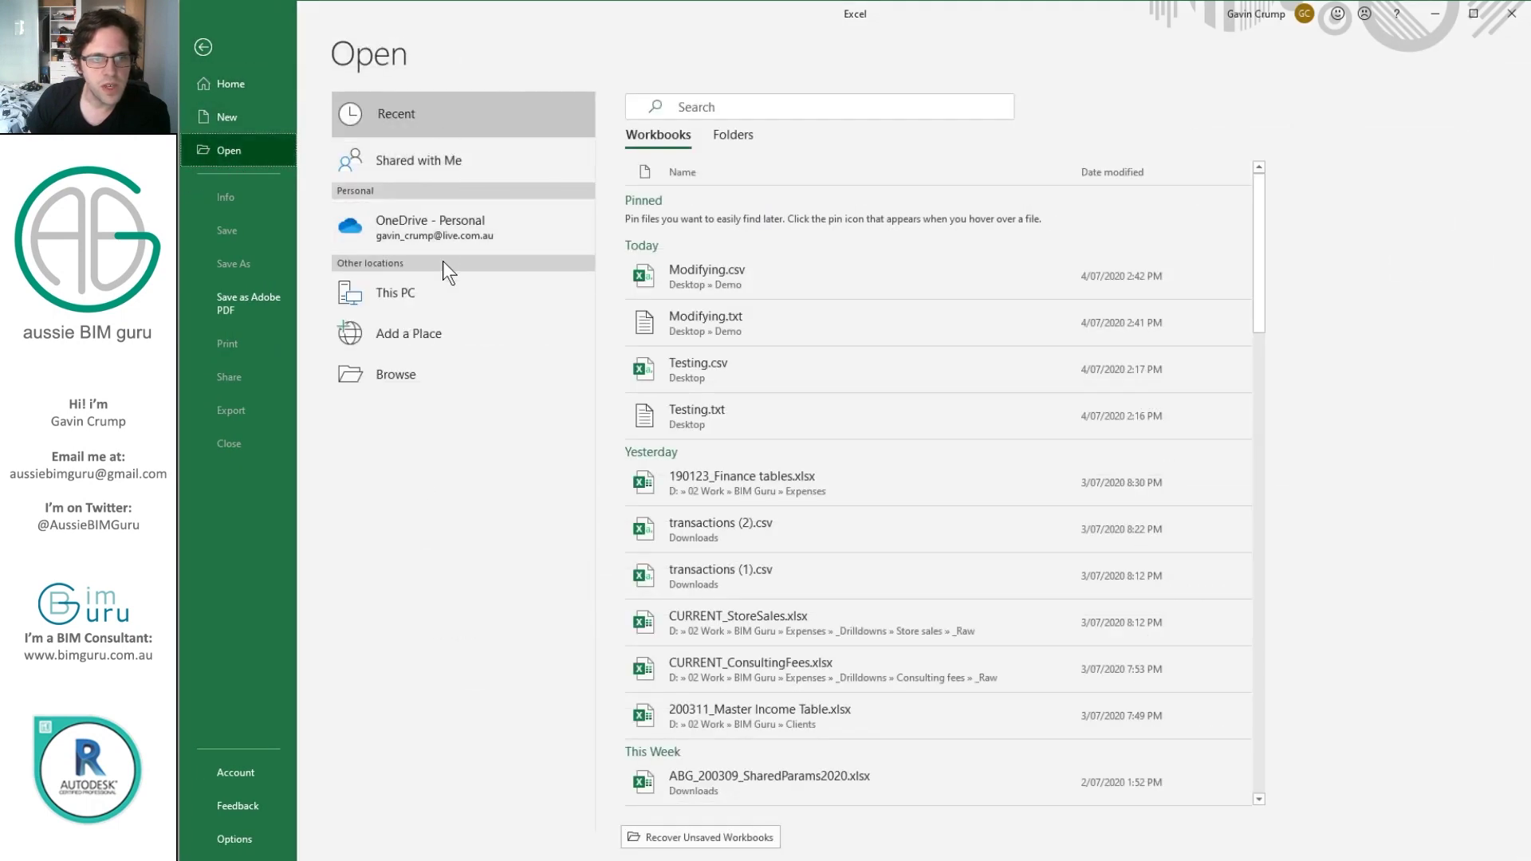
pyautogui.doubleClick(438, 286)
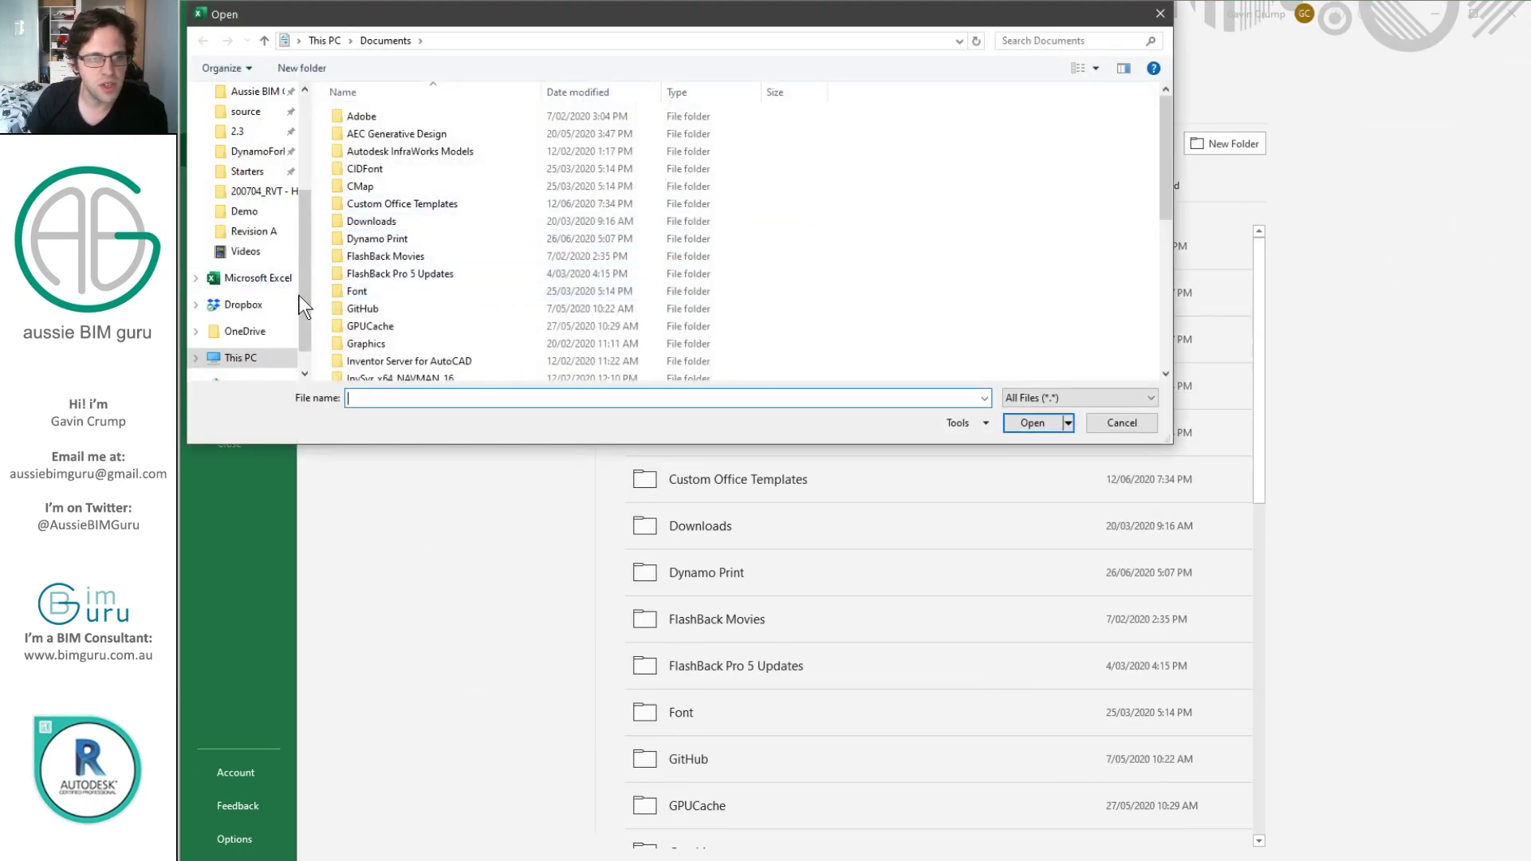
pyautogui.scroll(5, 255, 200)
pyautogui.click(248, 125)
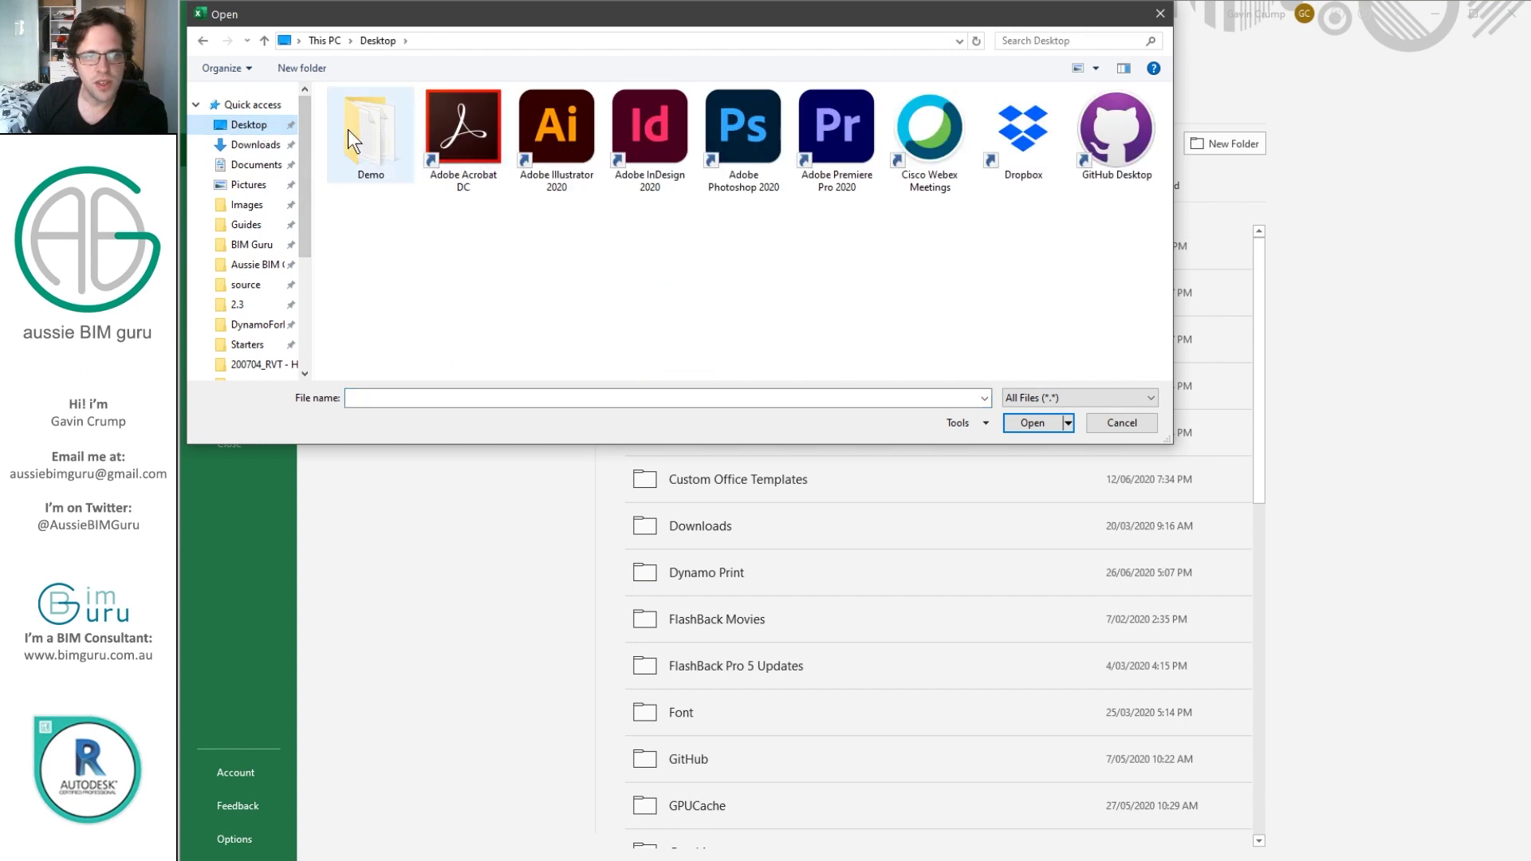
pyautogui.doubleClick(349, 129)
# Filter the Demo folder's listing by All Excel Files, and set the filter back to All Files
pyautogui.click(1057, 396)
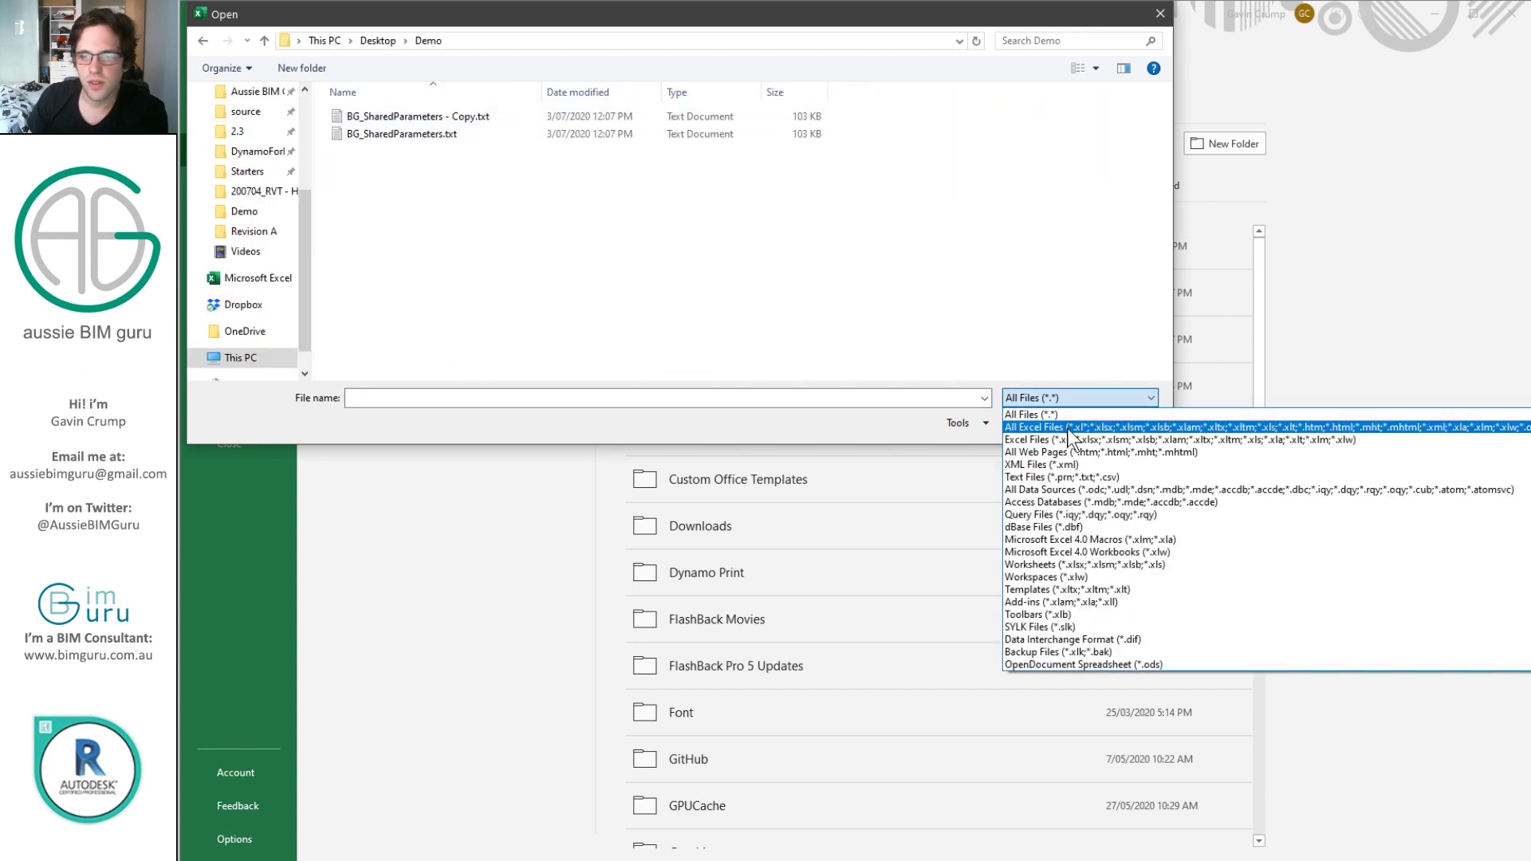
pyautogui.click(1067, 428)
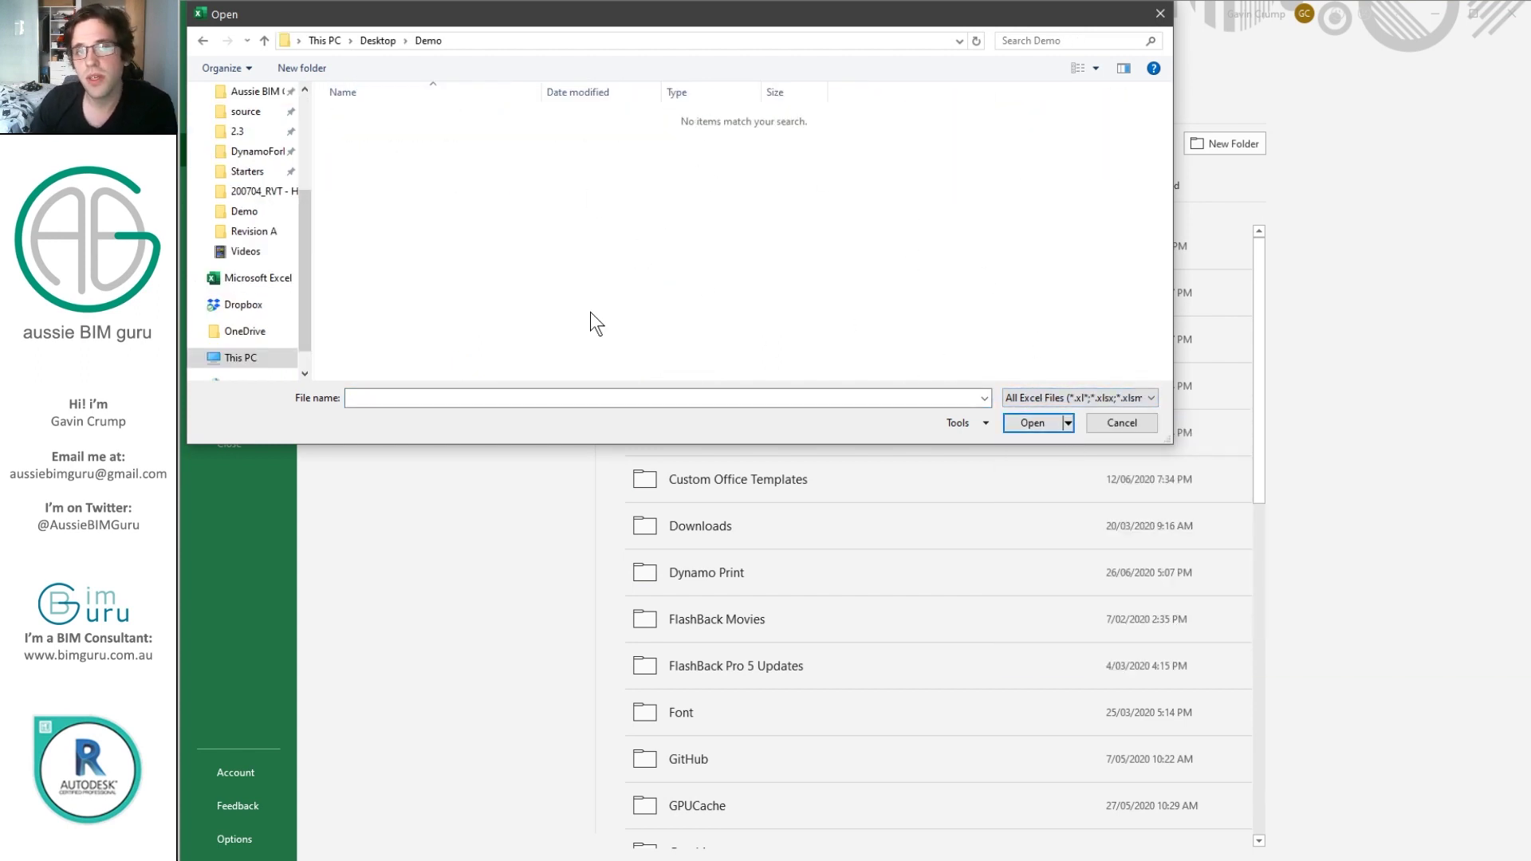
pyautogui.click(1043, 392)
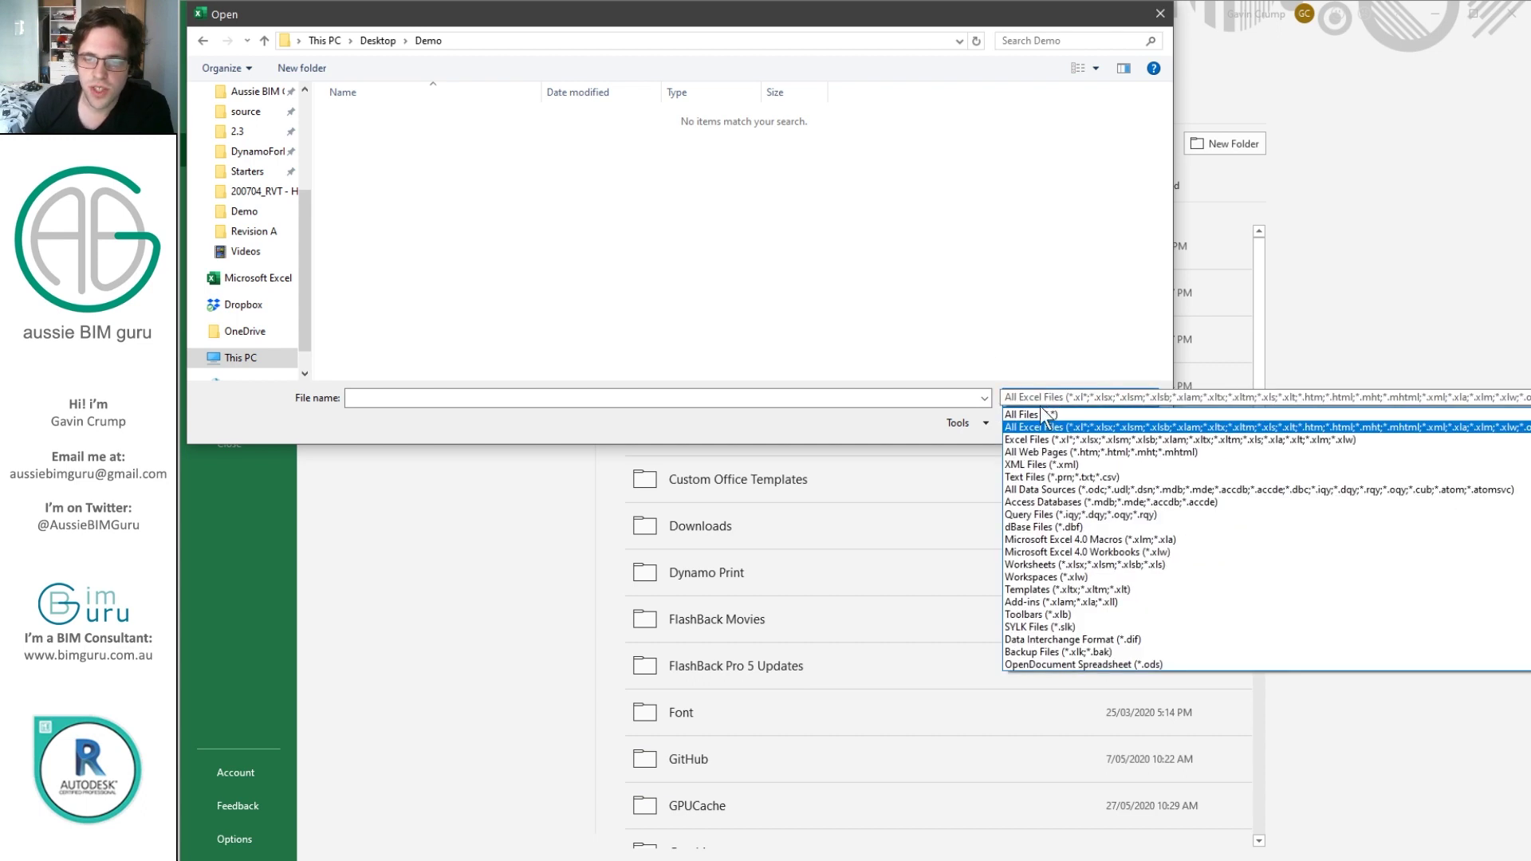
pyautogui.click(1055, 414)
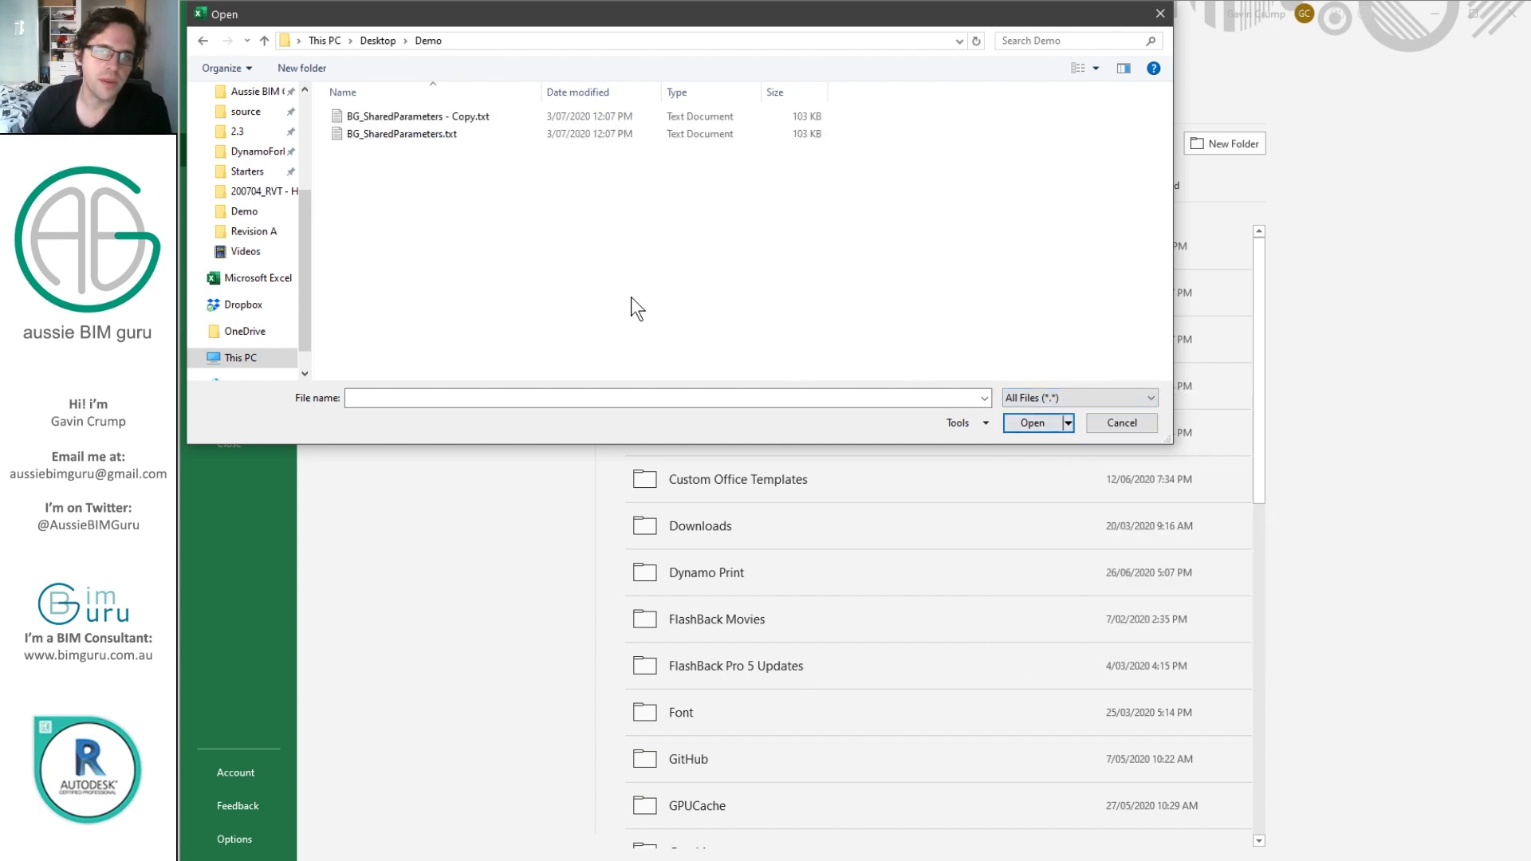
# Open BG_SharedParameters - Copy.txt, importing it as delimited text with Tab as the only delimiter
pyautogui.click(431, 117)
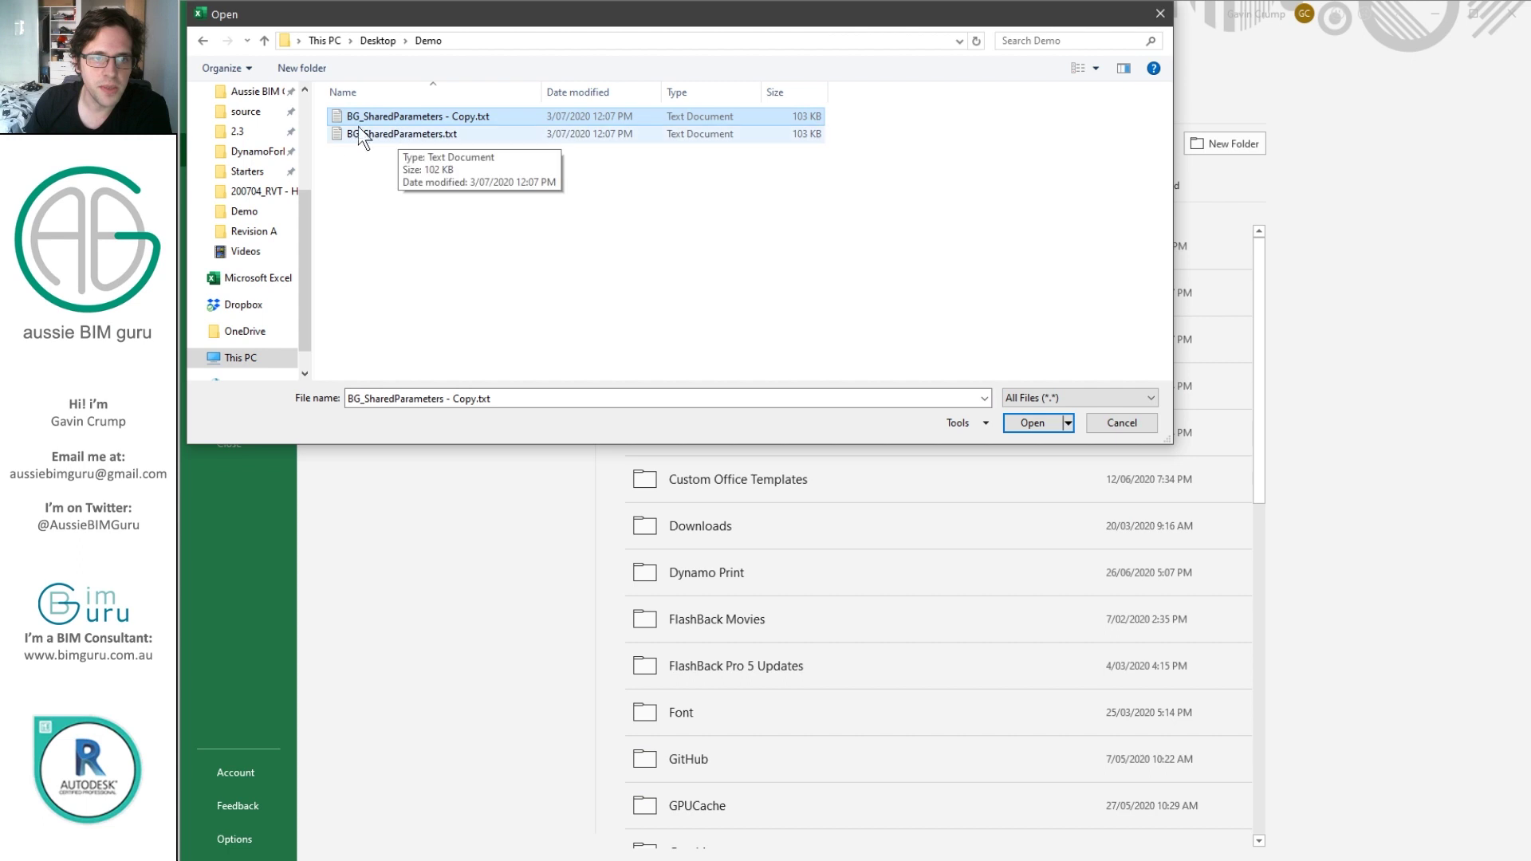
pyautogui.doubleClick(405, 121)
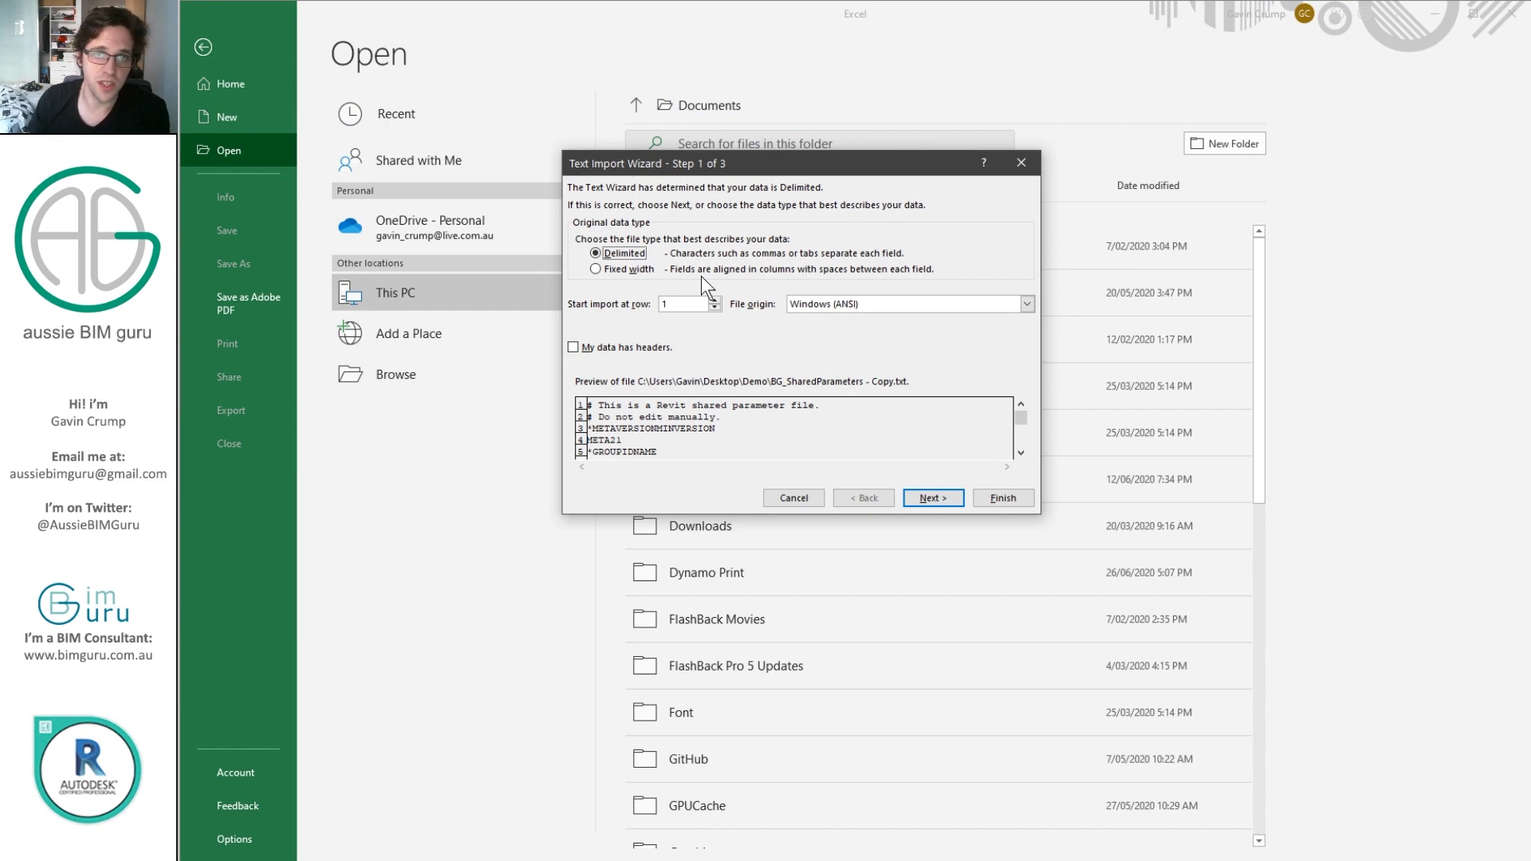
pyautogui.click(951, 497)
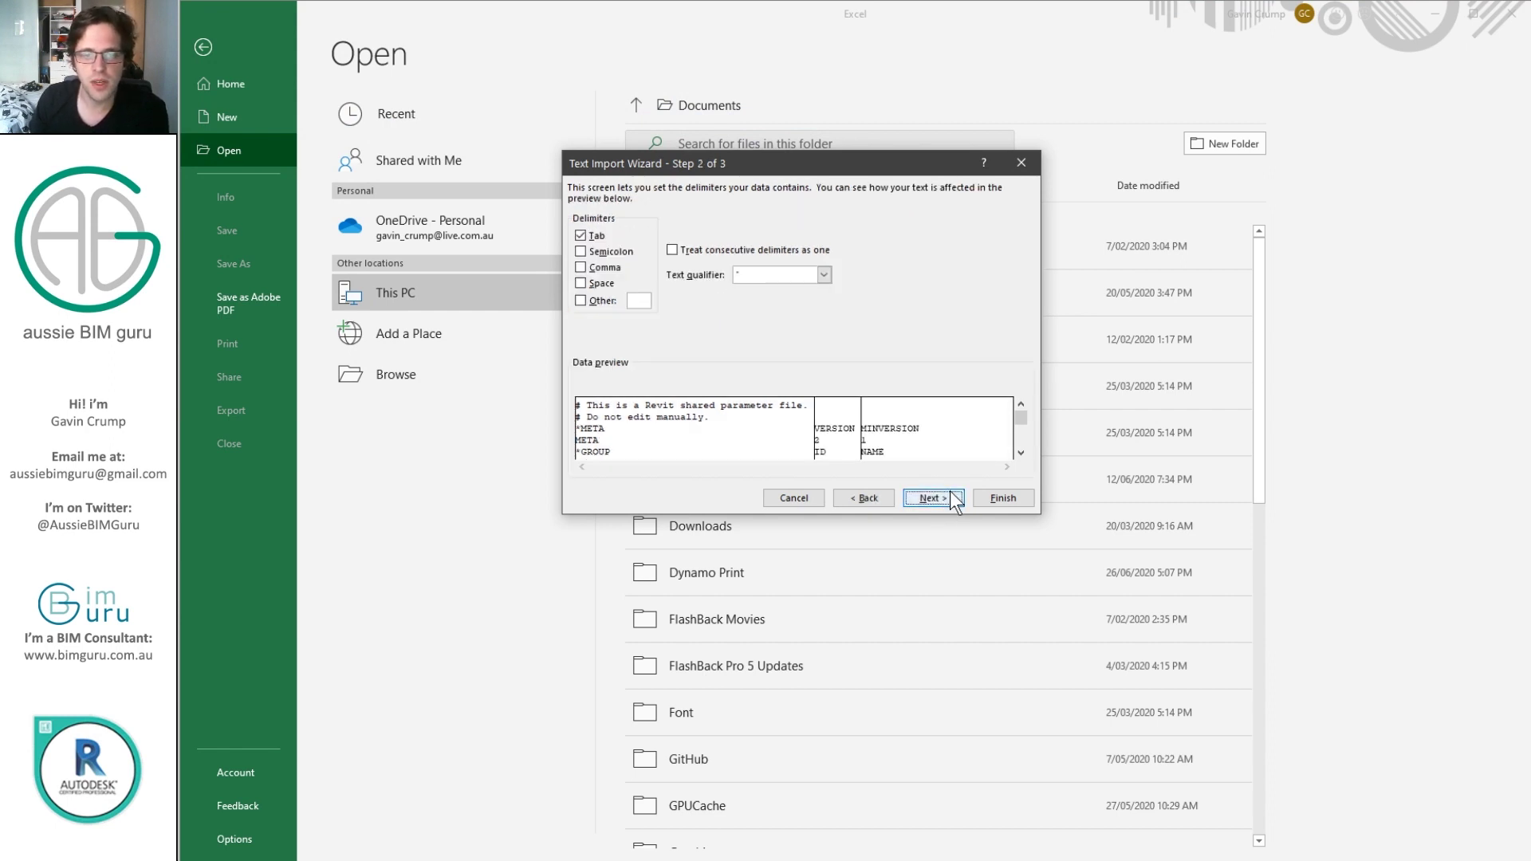
pyautogui.click(594, 238)
pyautogui.click(594, 237)
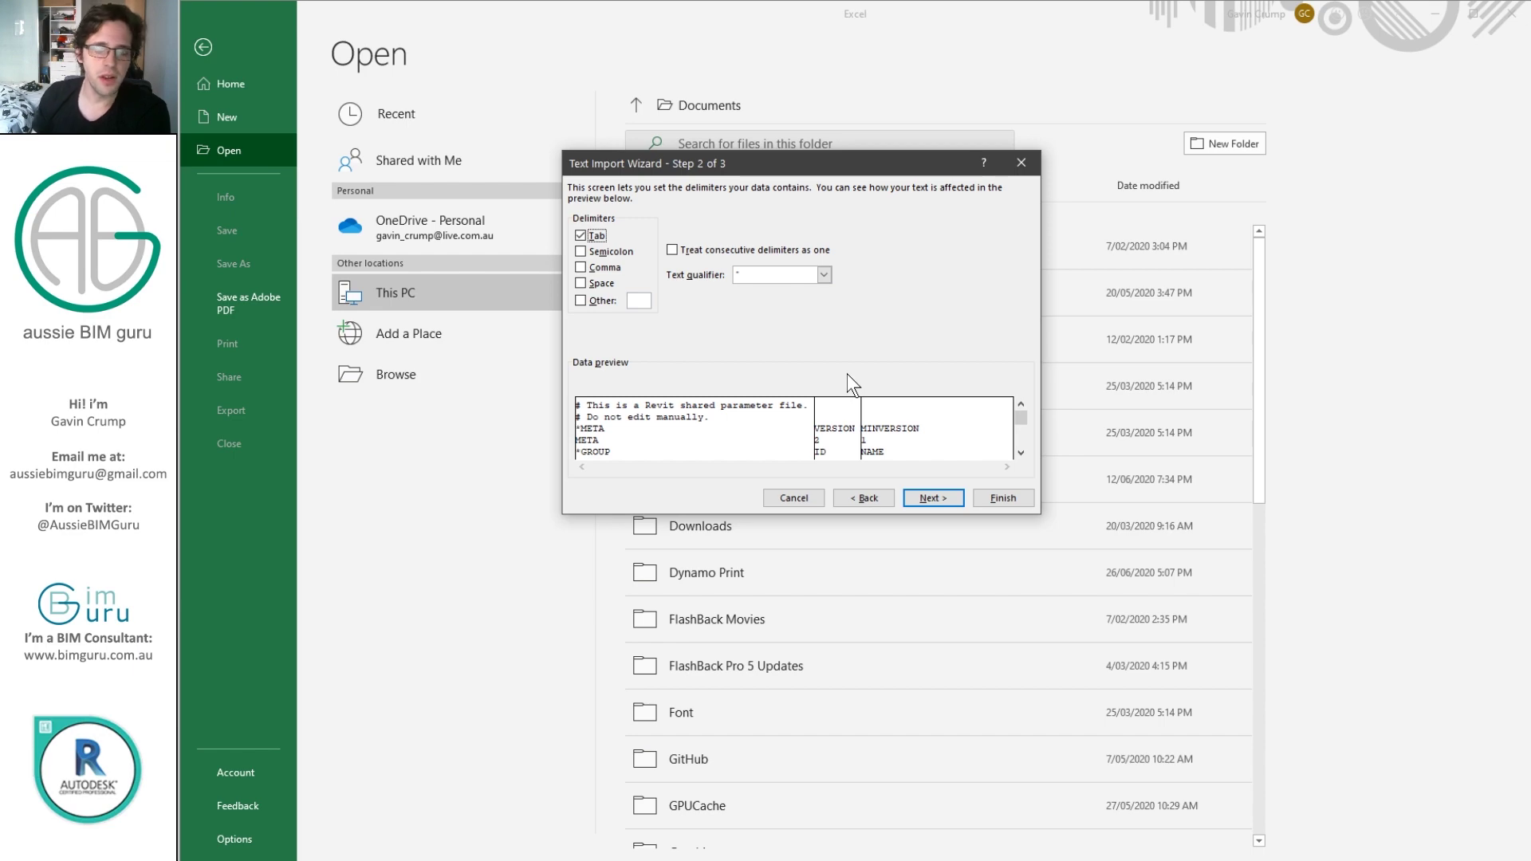
pyautogui.click(998, 497)
# Set the width of columns A to J to 15 and left-align their contents
pyautogui.click(642, 363)
pyautogui.moveTo(229, 181); pyautogui.dragTo(681, 215)
pyautogui.rightClick(676, 186)
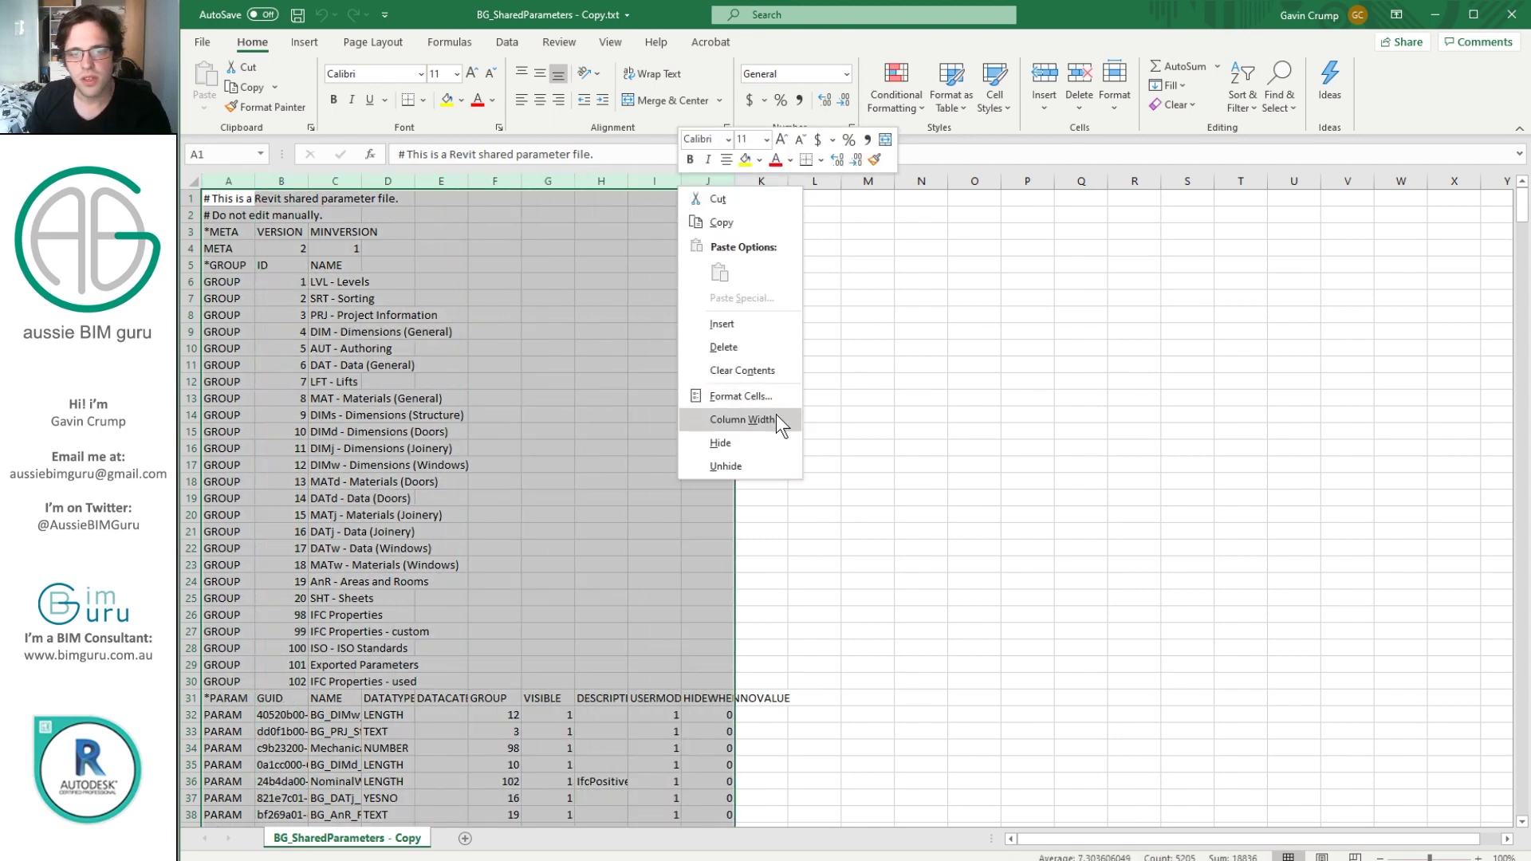
pyautogui.click(777, 414)
pyautogui.write('15')
pyautogui.press('Return')
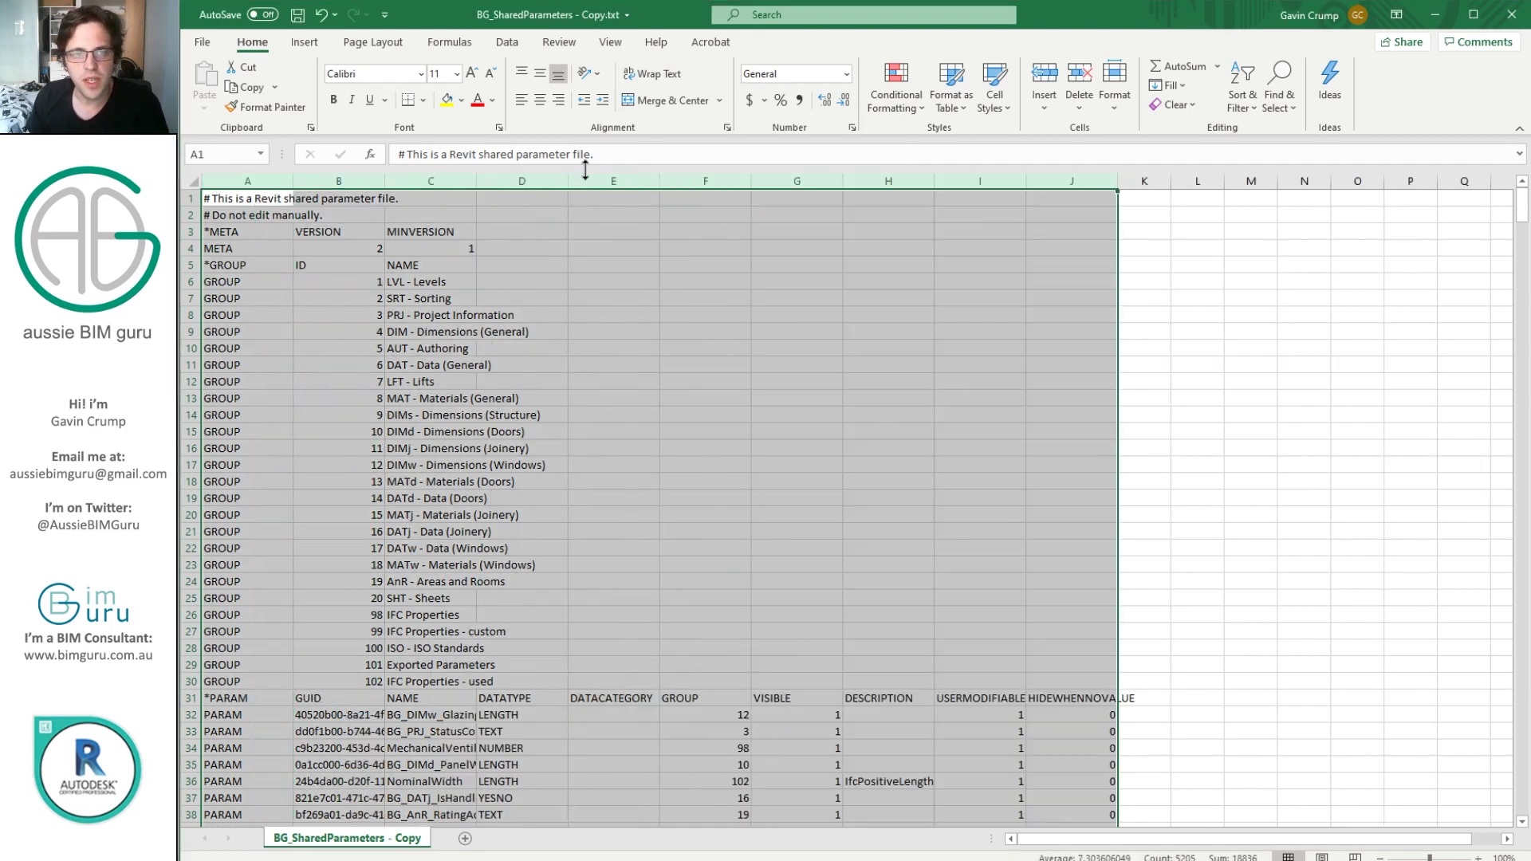
pyautogui.click(523, 100)
pyautogui.click(388, 309)
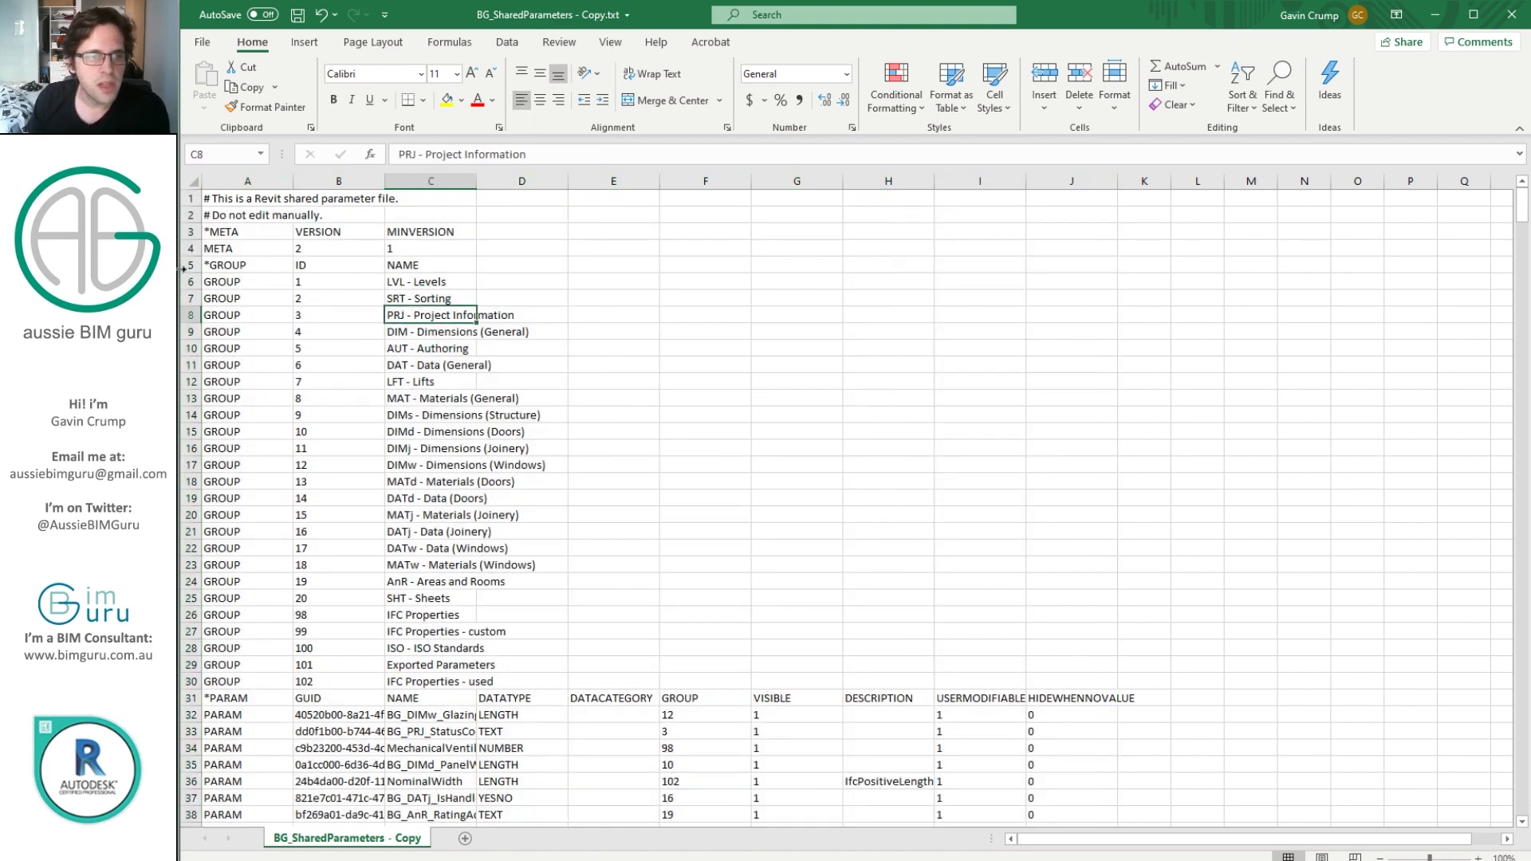
# Examine the group rows 5 to 30 and the parameter columns from DATACATEGORY to HIDEWHENNOVALUE
pyautogui.moveTo(189, 266); pyautogui.dragTo(253, 678)
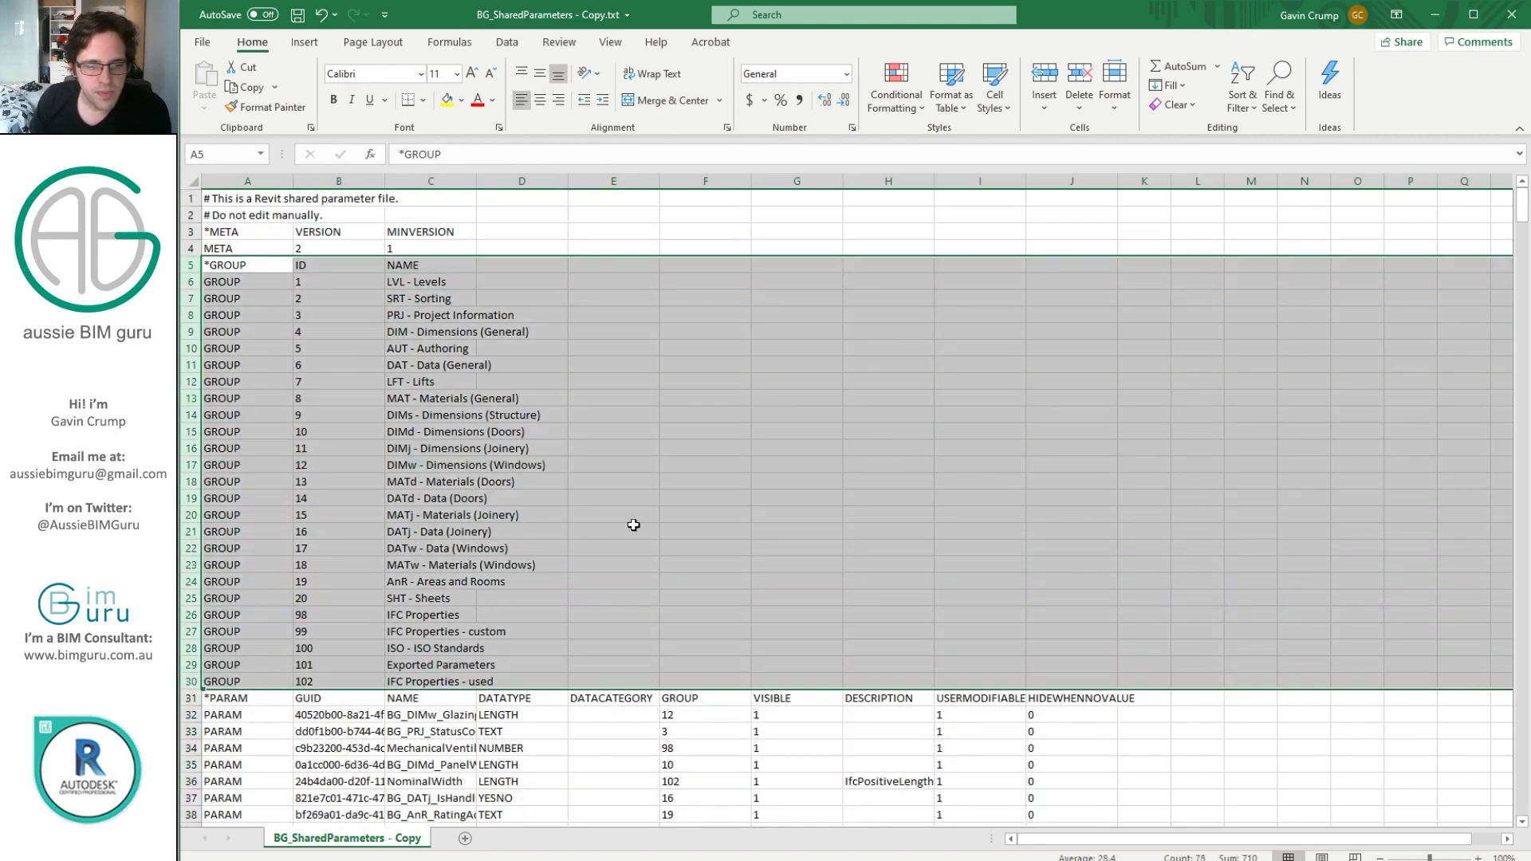
pyautogui.scroll(-6, 641, 518)
pyautogui.moveTo(614, 184); pyautogui.dragTo(1068, 191)
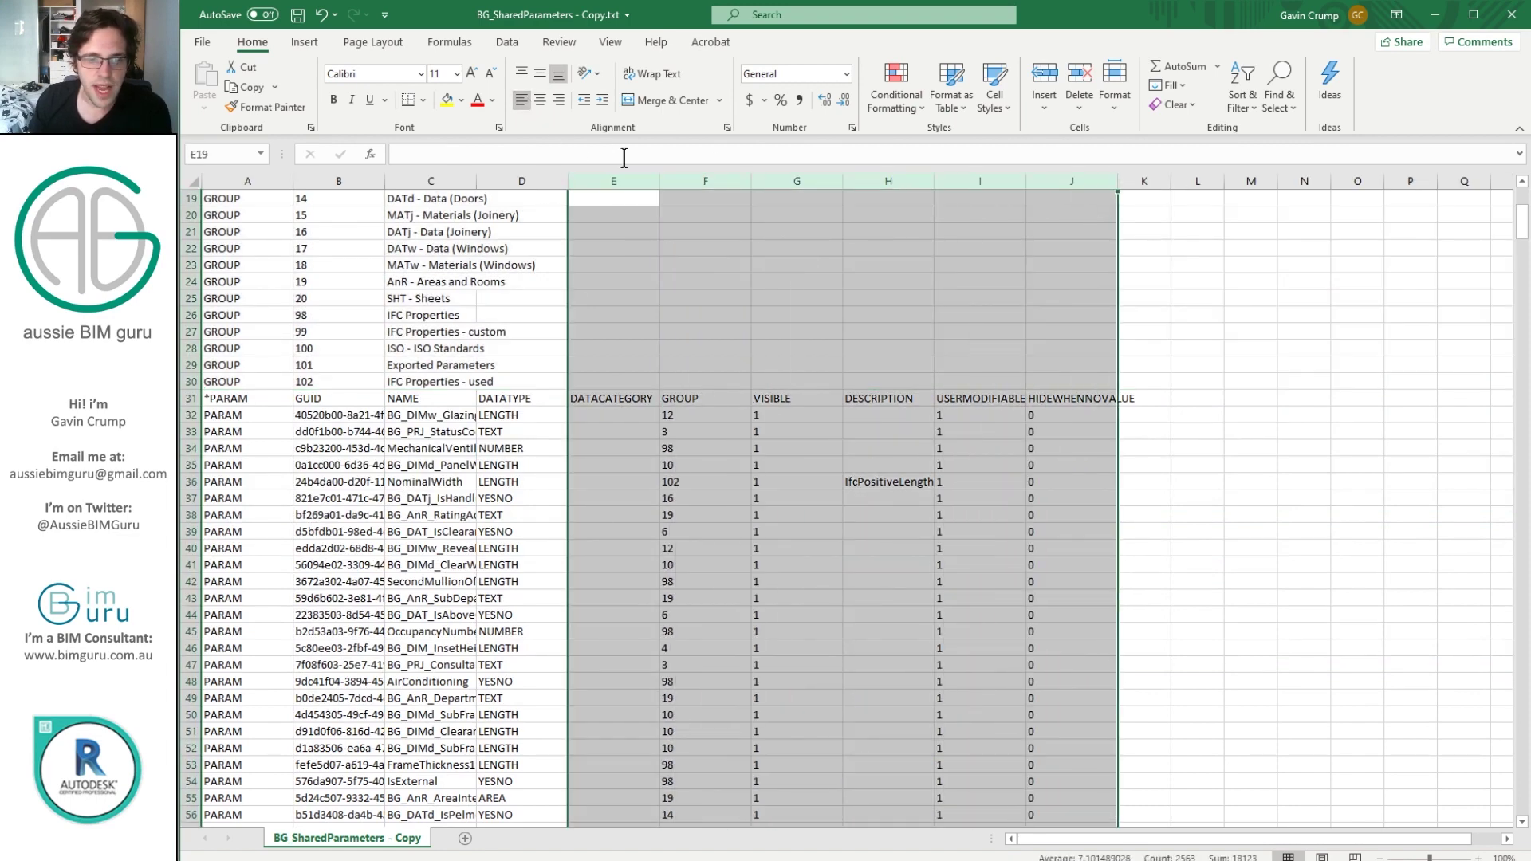
pyautogui.click(693, 361)
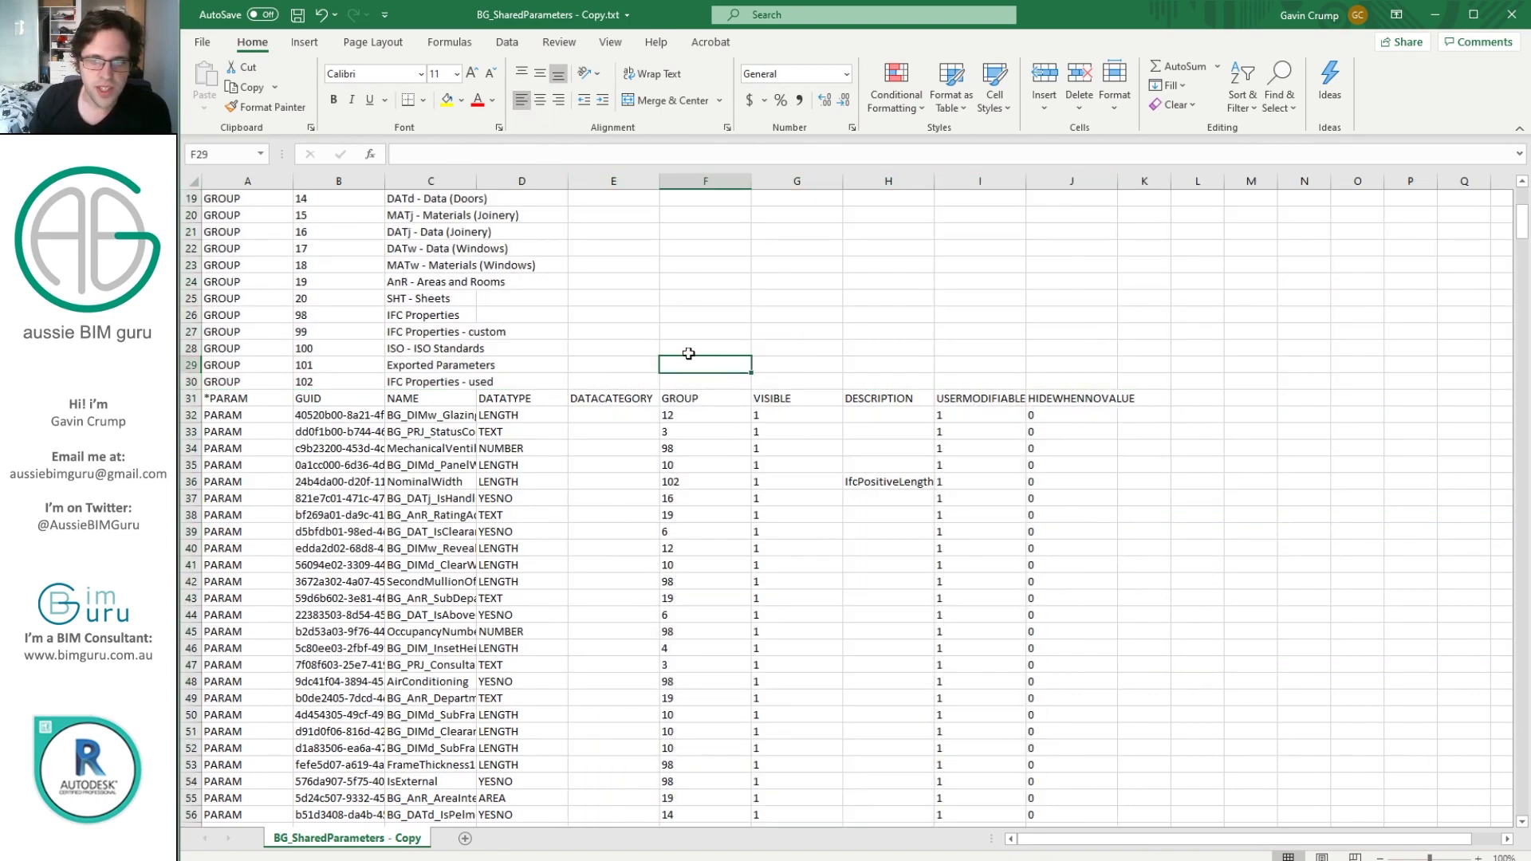
# Examine the VISIBLE column and its value for the first parameter, BG_DIMw_GlazingThickness1
pyautogui.click(790, 411)
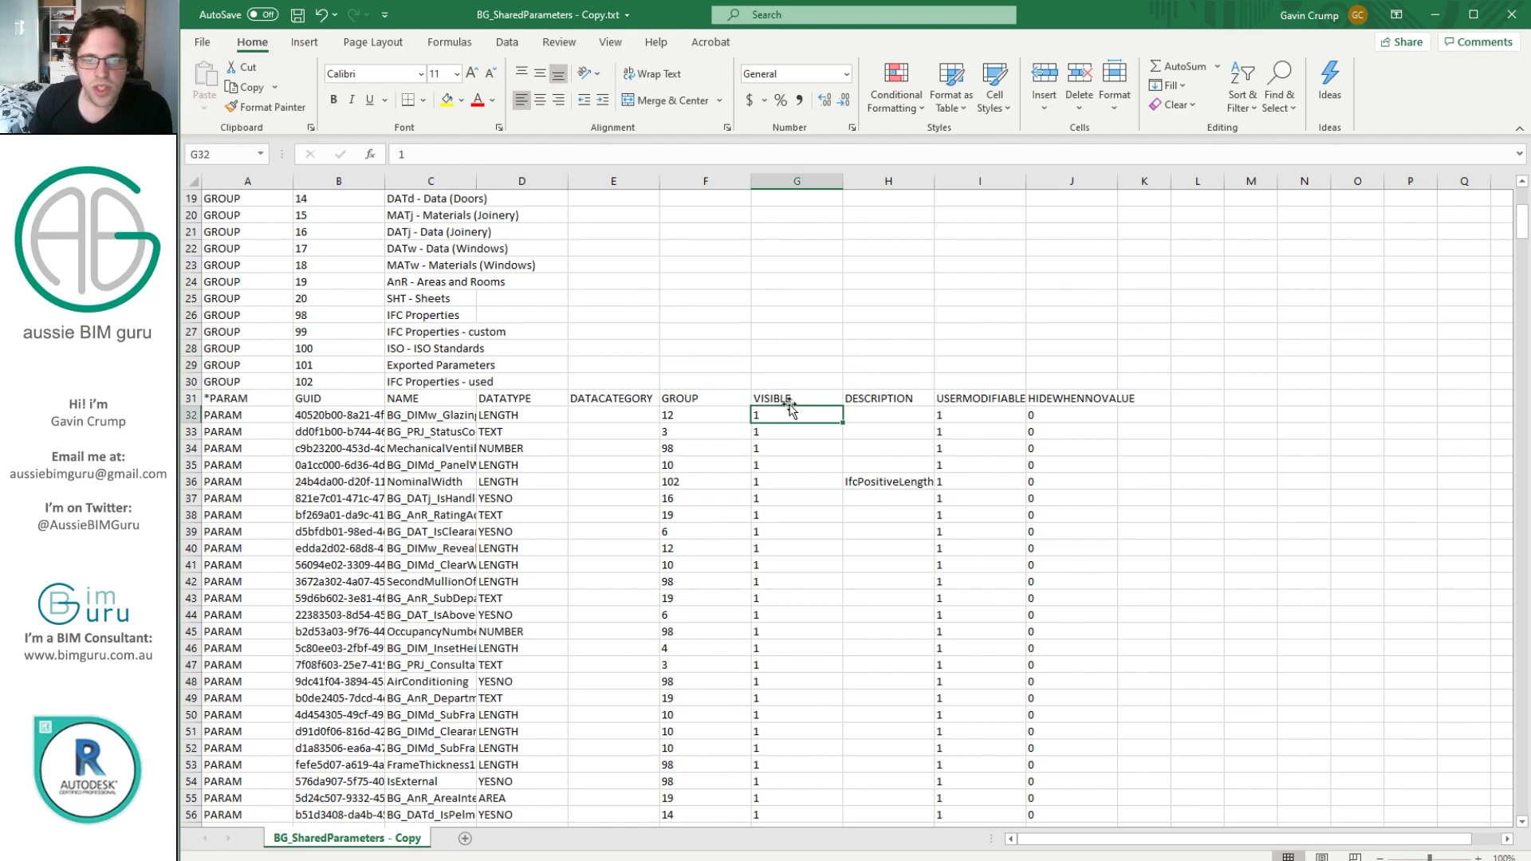
pyautogui.click(809, 192)
pyautogui.hotkey('ctrl', 'shift', 'Down')
pyautogui.hotkey('ctrl', 'shift', 'Down')
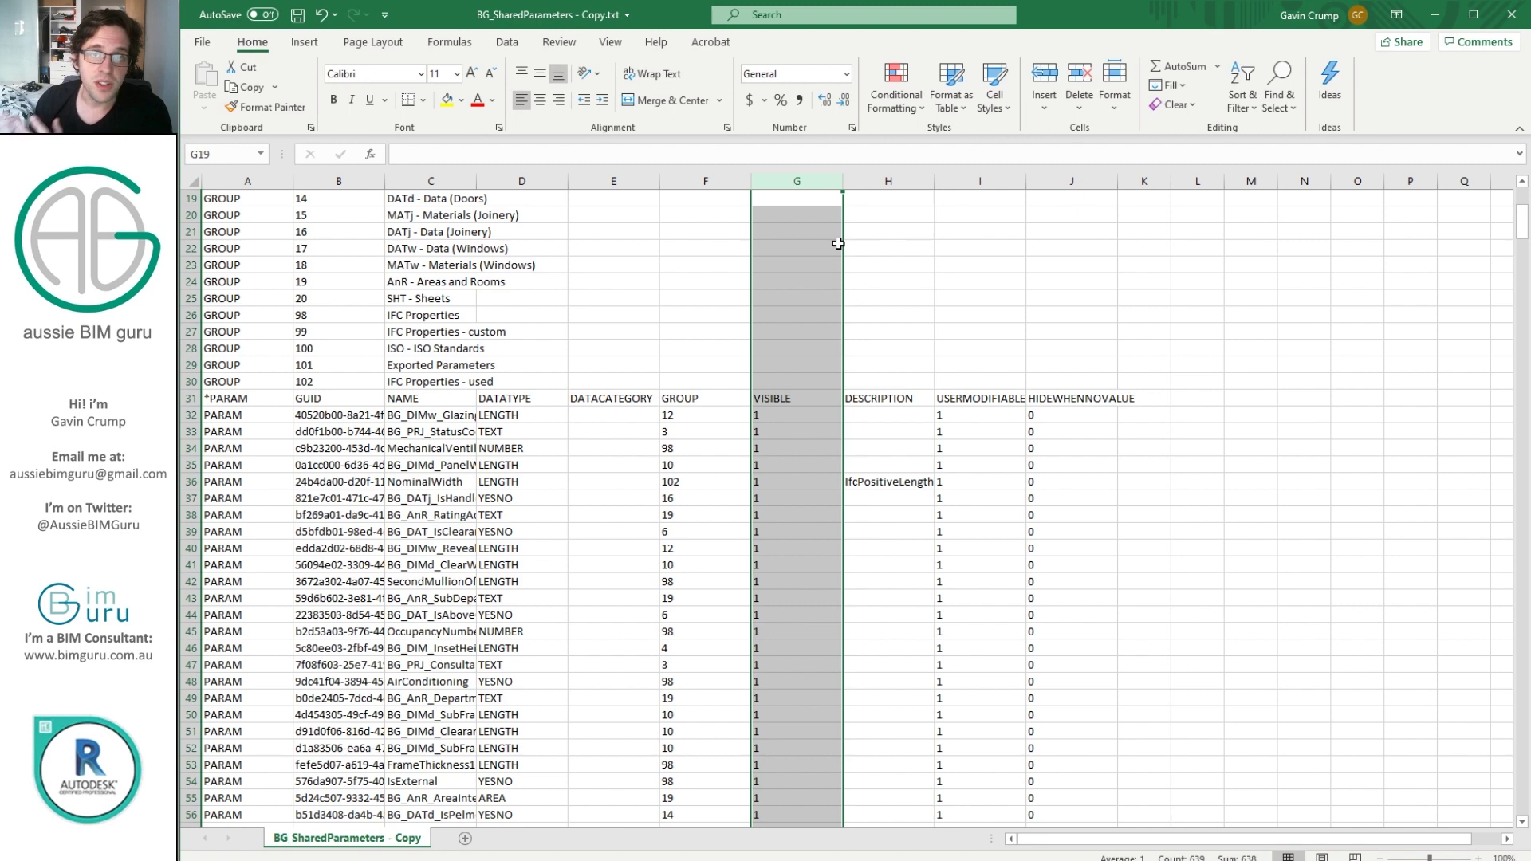
pyautogui.click(781, 413)
pyautogui.scroll(-4, 782, 411)
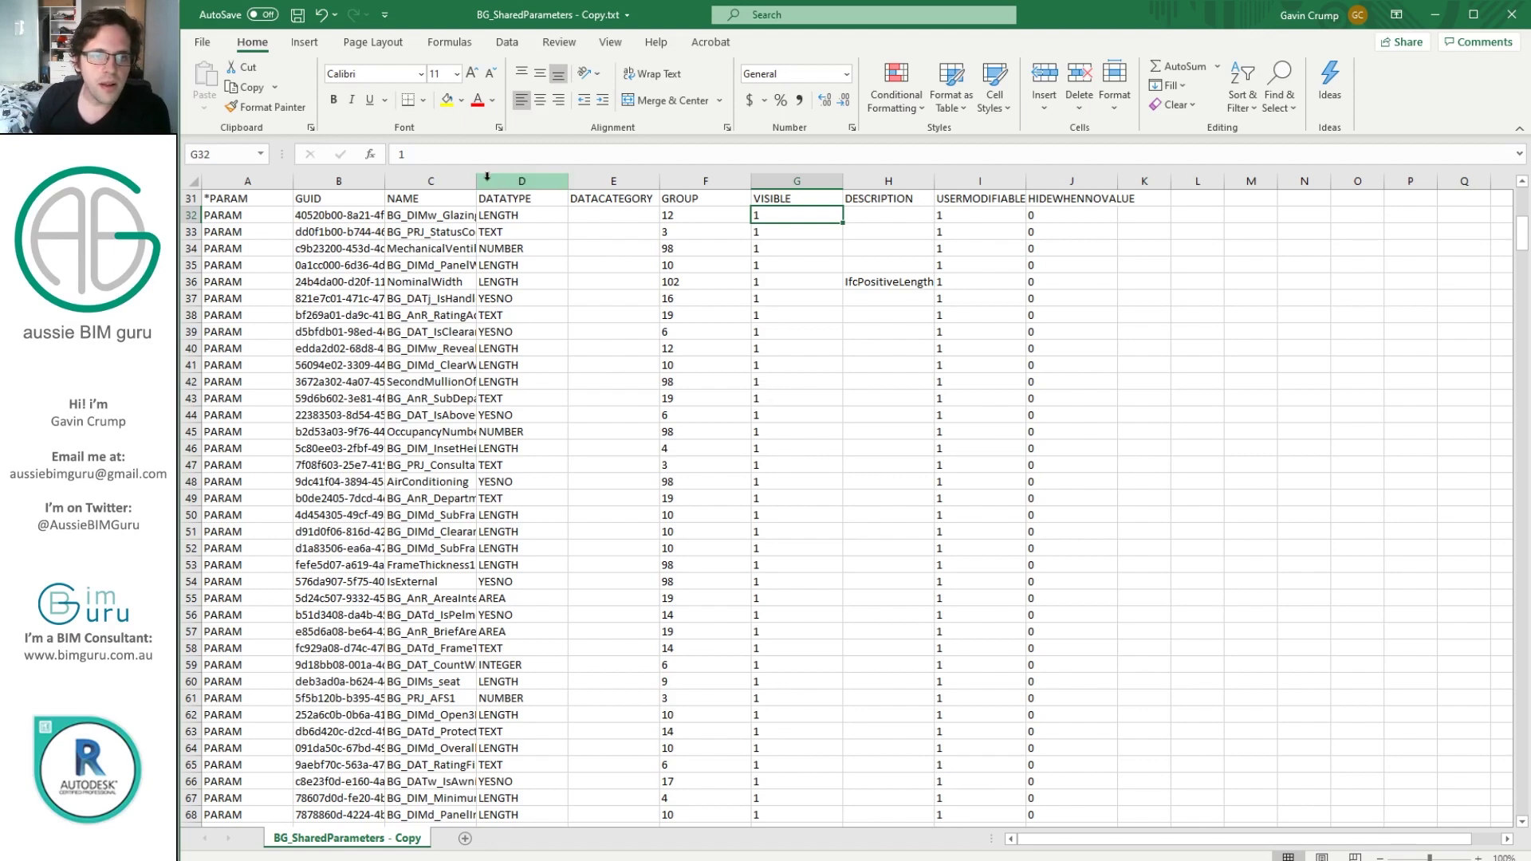
# Widen column C to fit the full parameter names, and select the BG_DIMd_ClearanceWHI name cell
pyautogui.moveTo(476, 181); pyautogui.dragTo(658, 181)
pyautogui.click(496, 296)
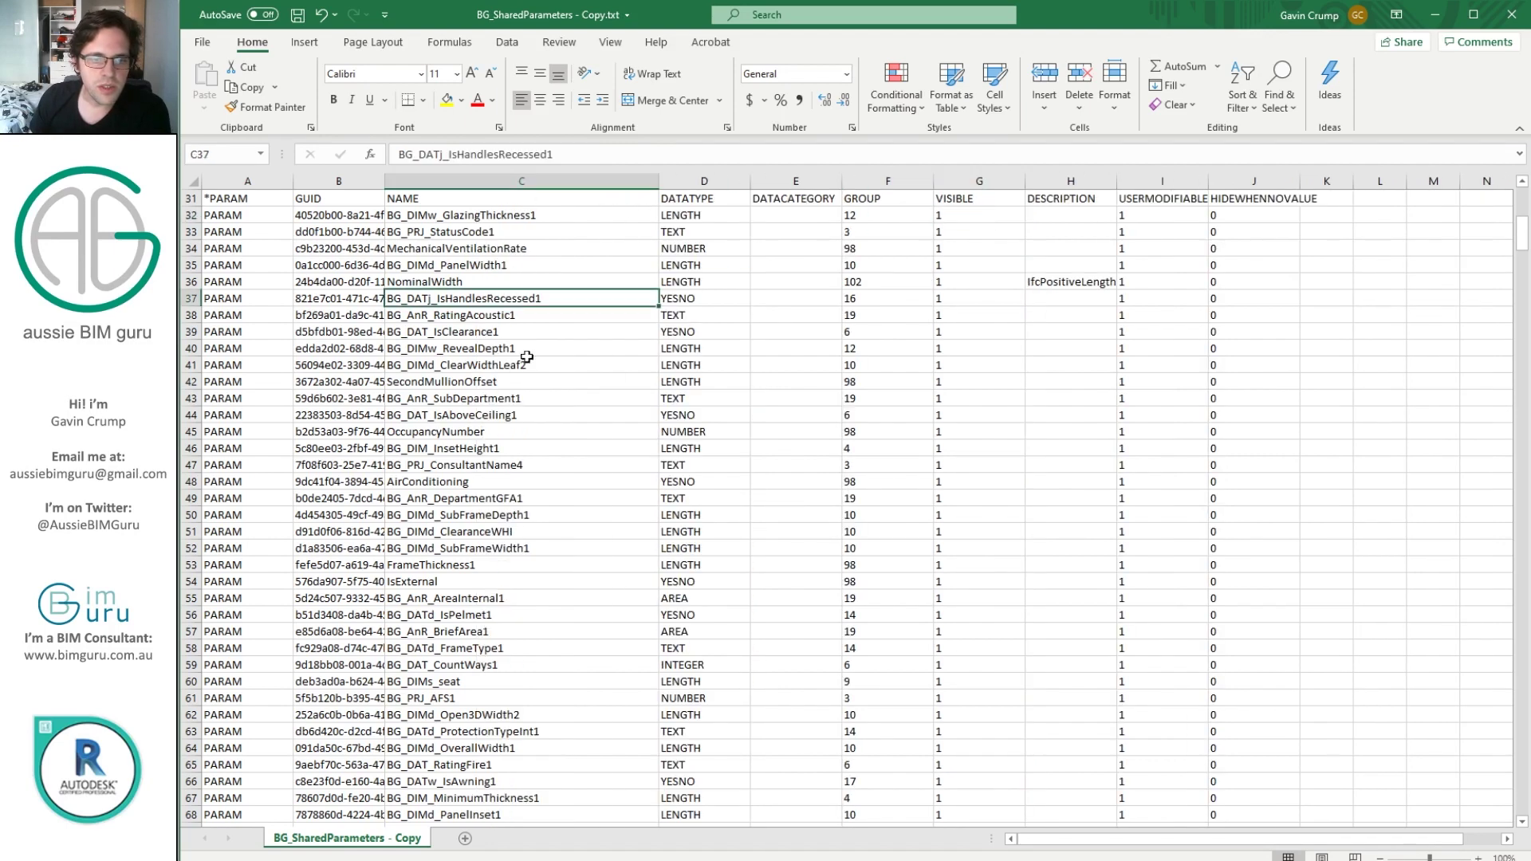
pyautogui.click(563, 529)
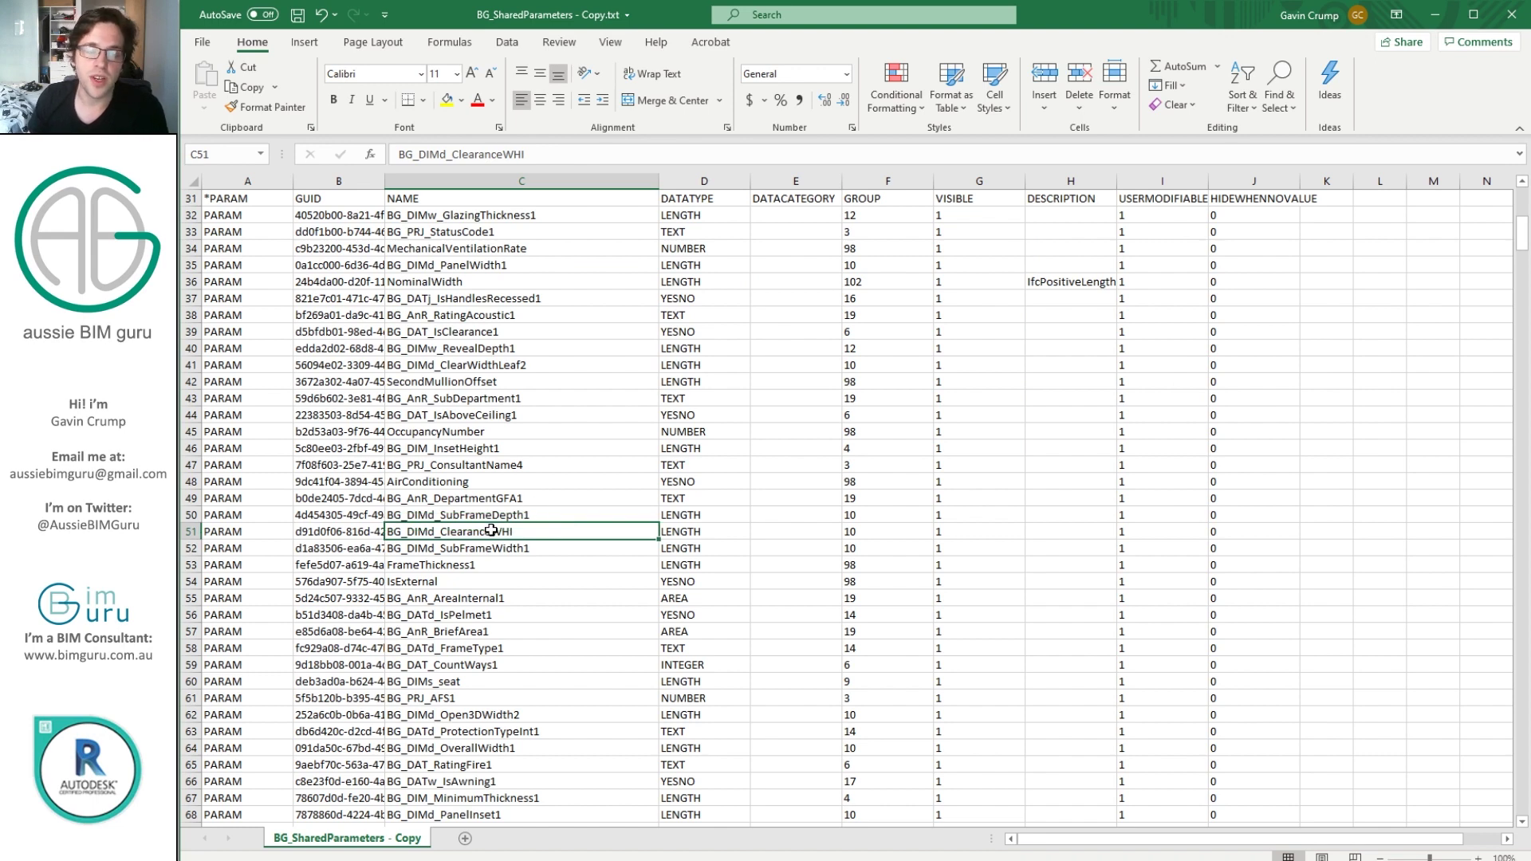
# Find BG_DAT_Count2 in the NAME column and select its row cells from NAME to HIDEWHENNOVALUE
pyautogui.click(514, 181)
pyautogui.hotkey('ctrl', 'f')
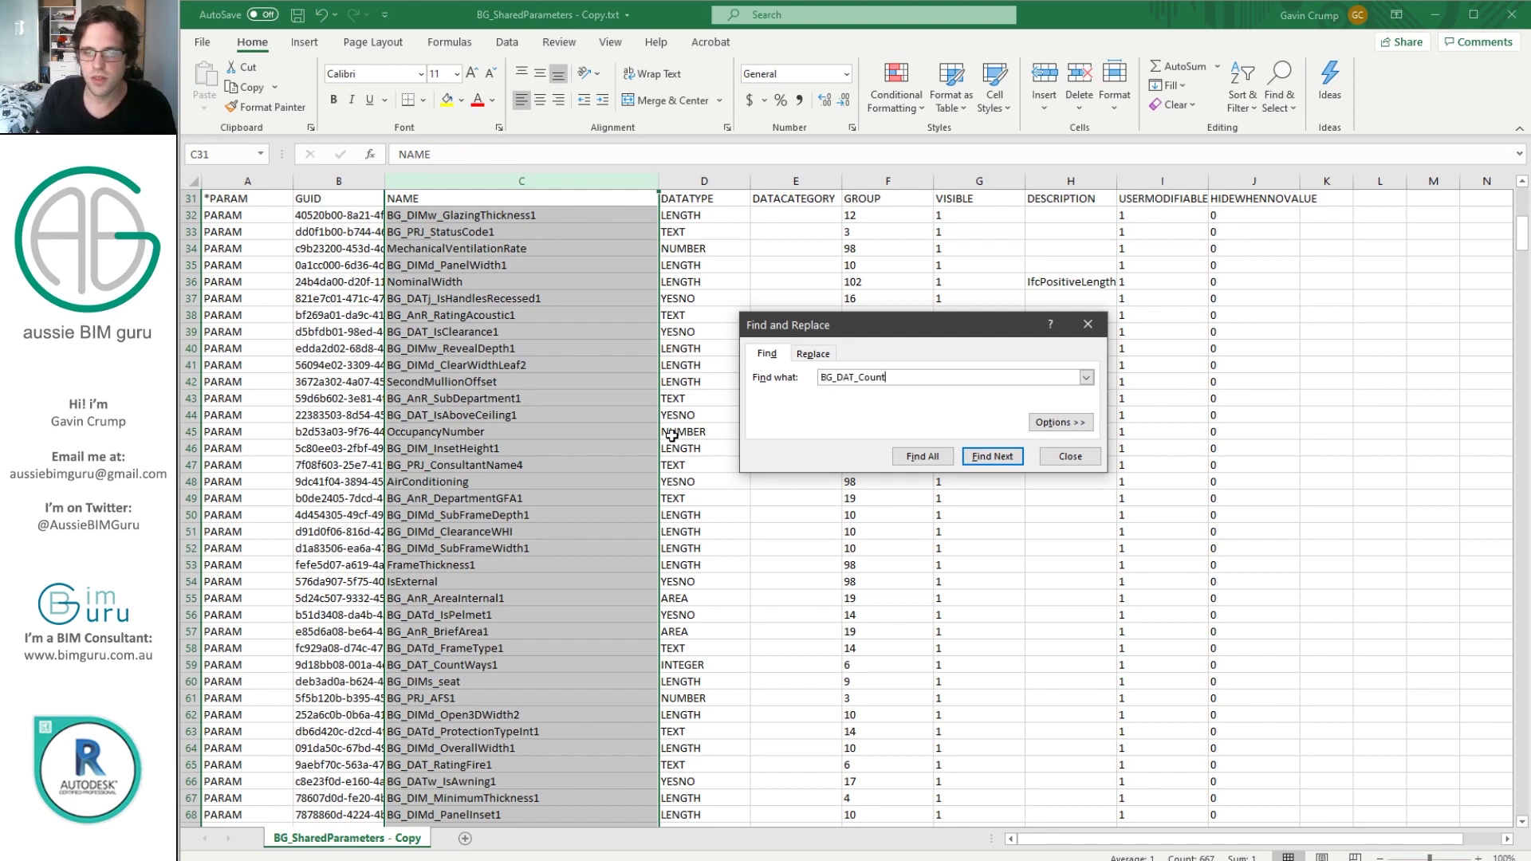
pyautogui.click(992, 456)
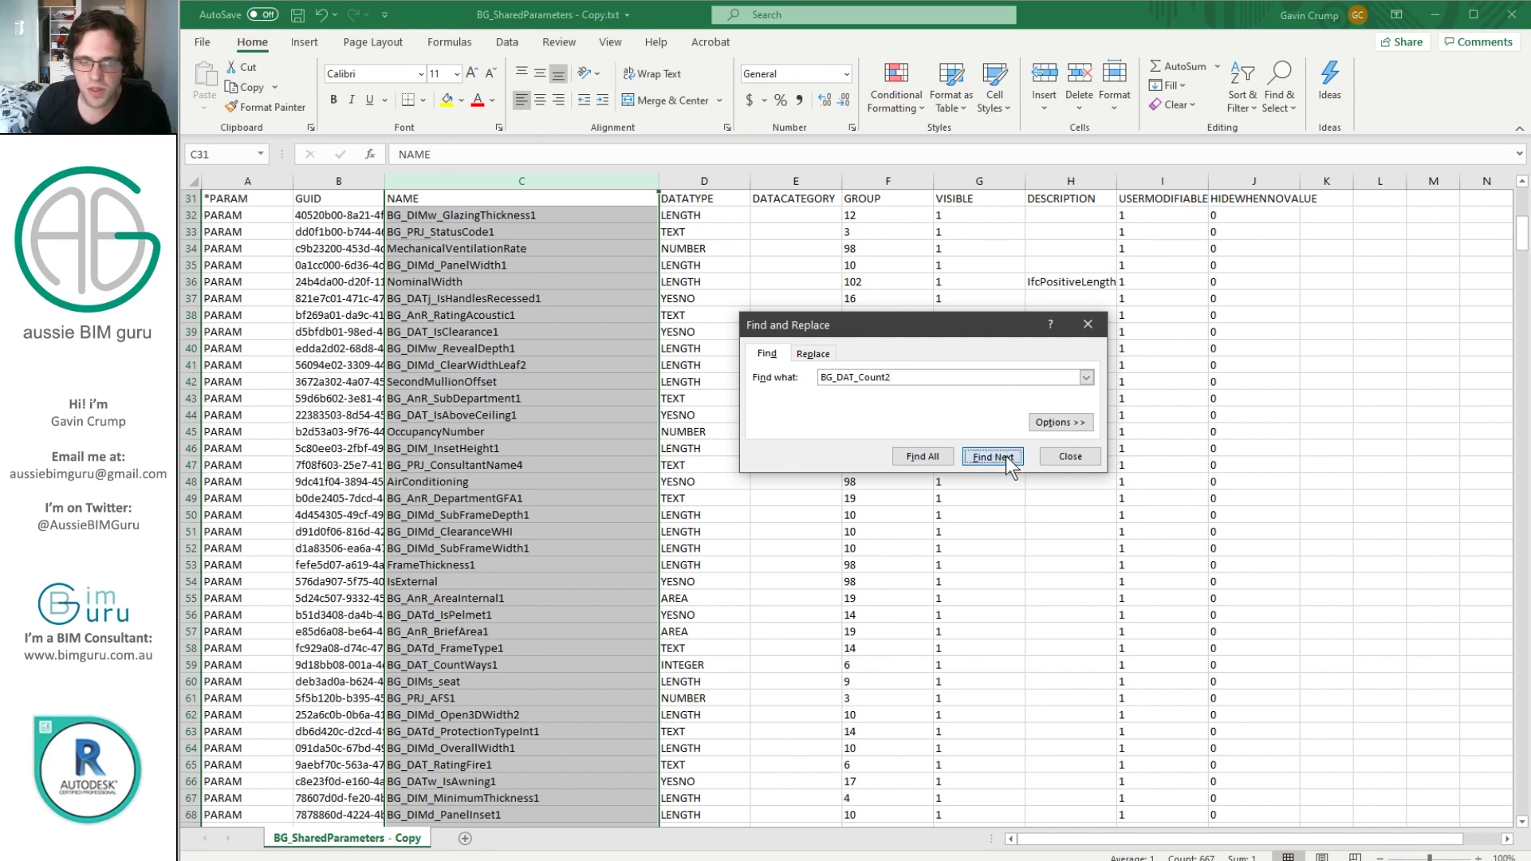
pyautogui.press('Escape')
pyautogui.moveTo(510, 518); pyautogui.dragTo(791, 515)
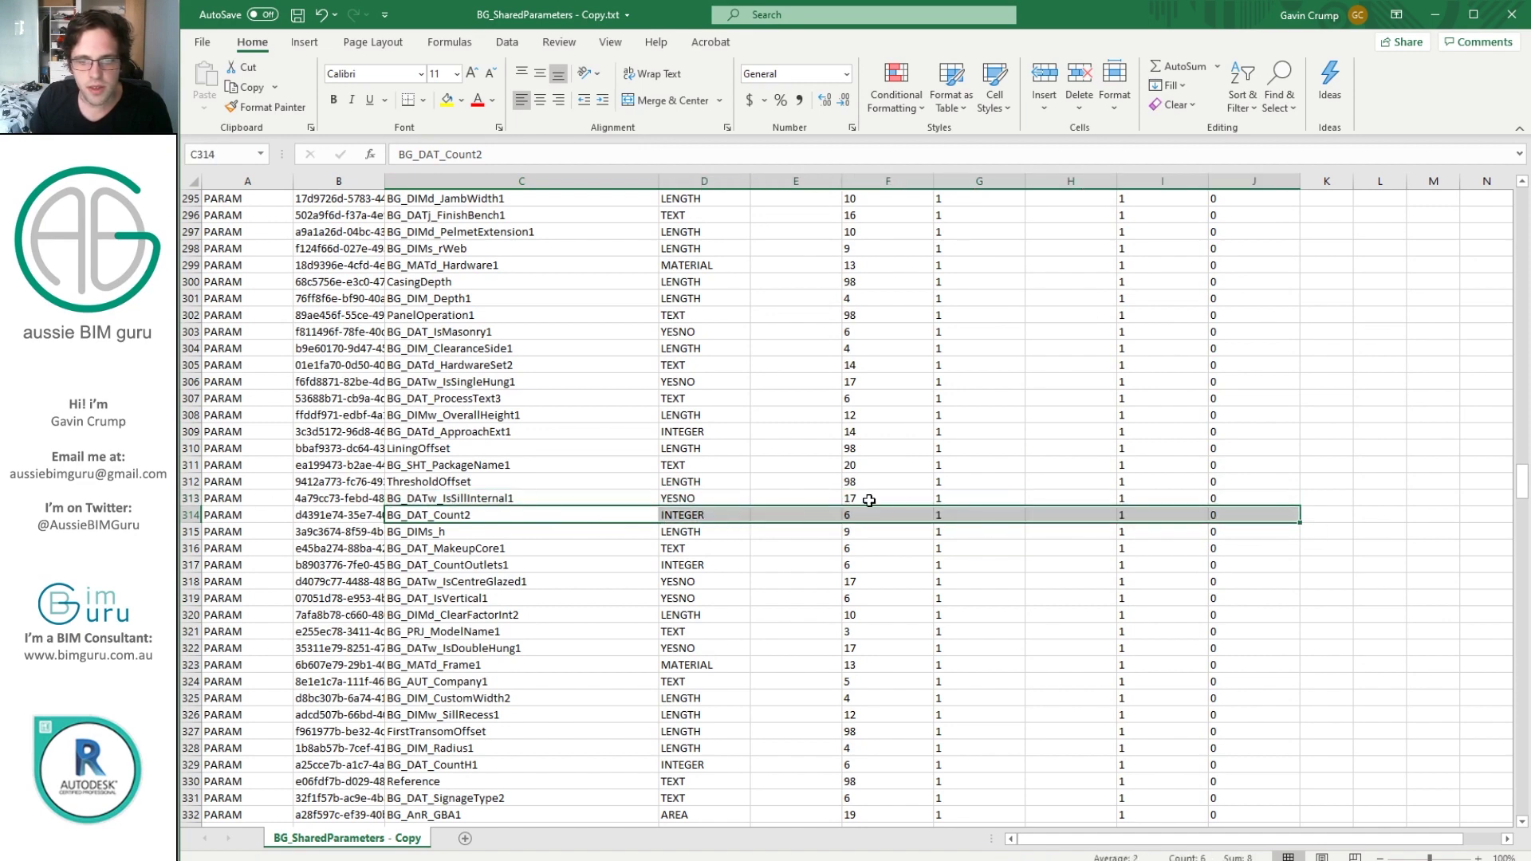
# Set the VISIBLE value of BG_DAT_Count2 to 0
pyautogui.click(965, 514)
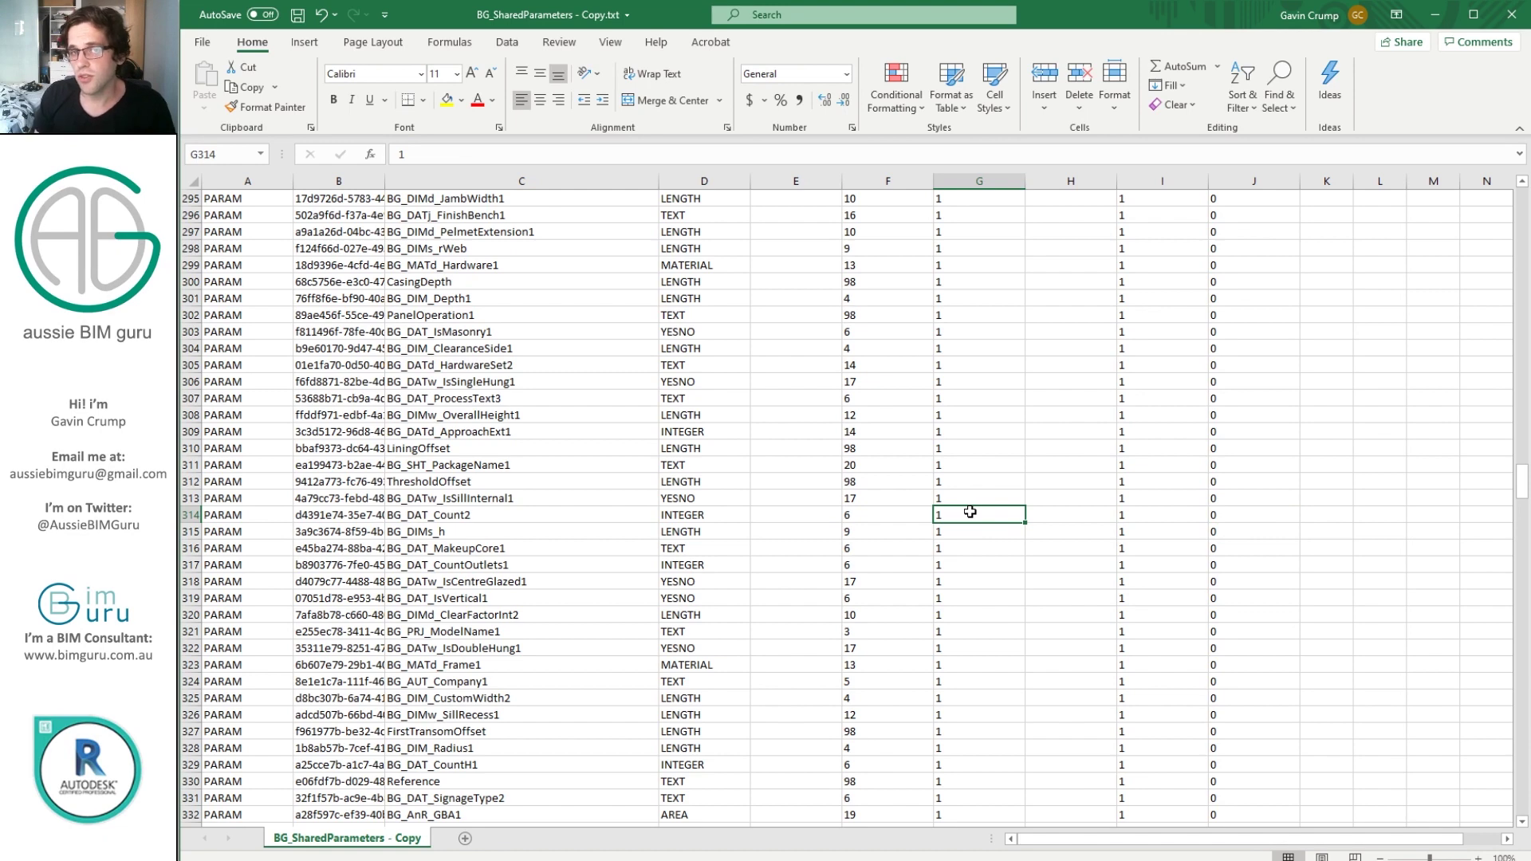
pyautogui.write('0')
pyautogui.press('Return')
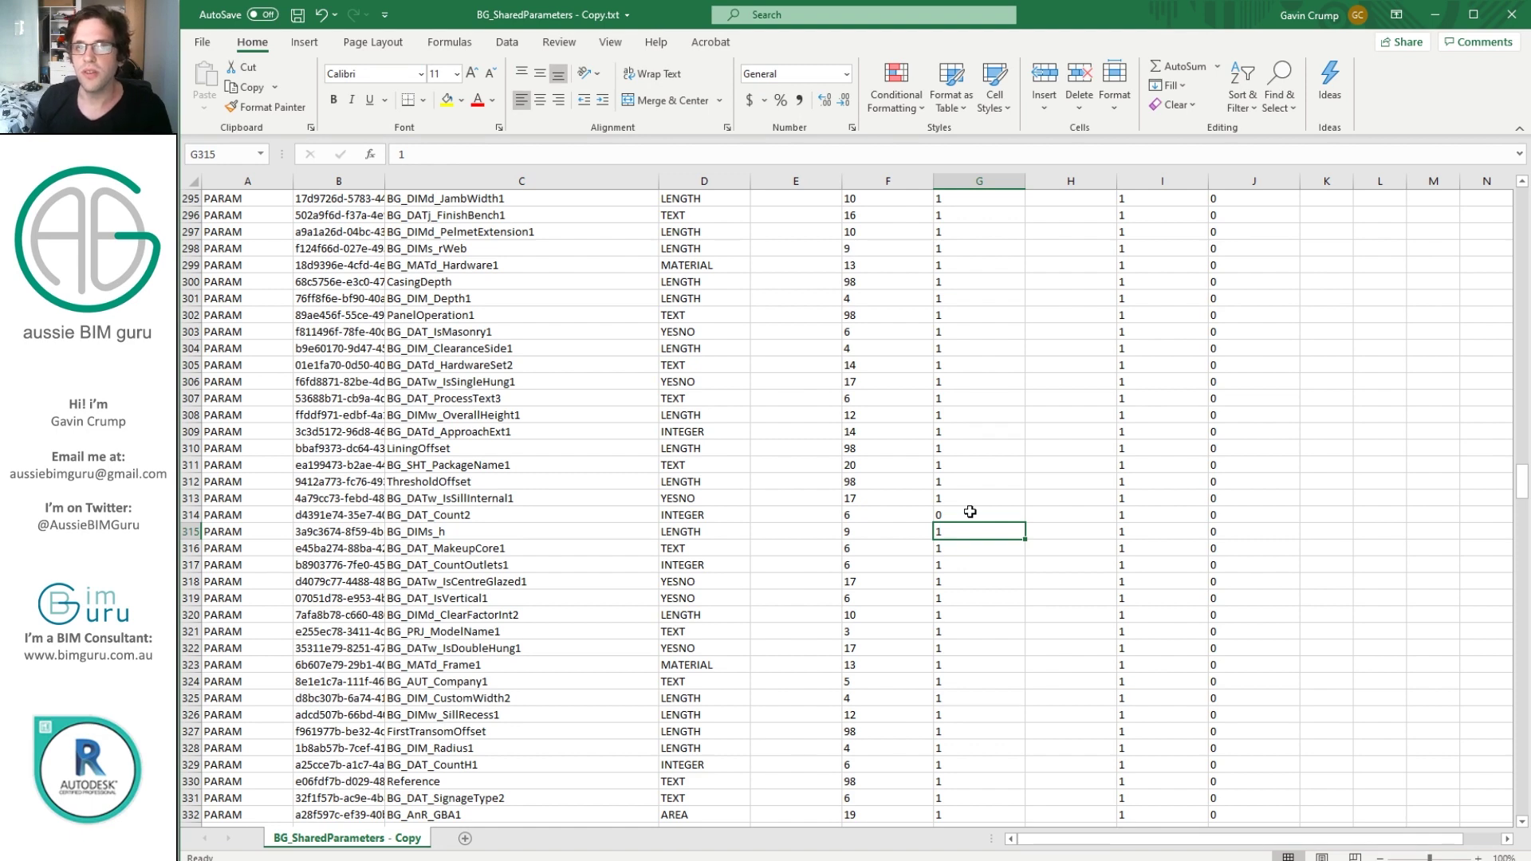
# Save the sheet in the Demo folder as BG_SharedParameters - Copy.csv in CSV (MS-DOS) format
pyautogui.click(205, 44)
pyautogui.click(236, 263)
pyautogui.doubleClick(456, 254)
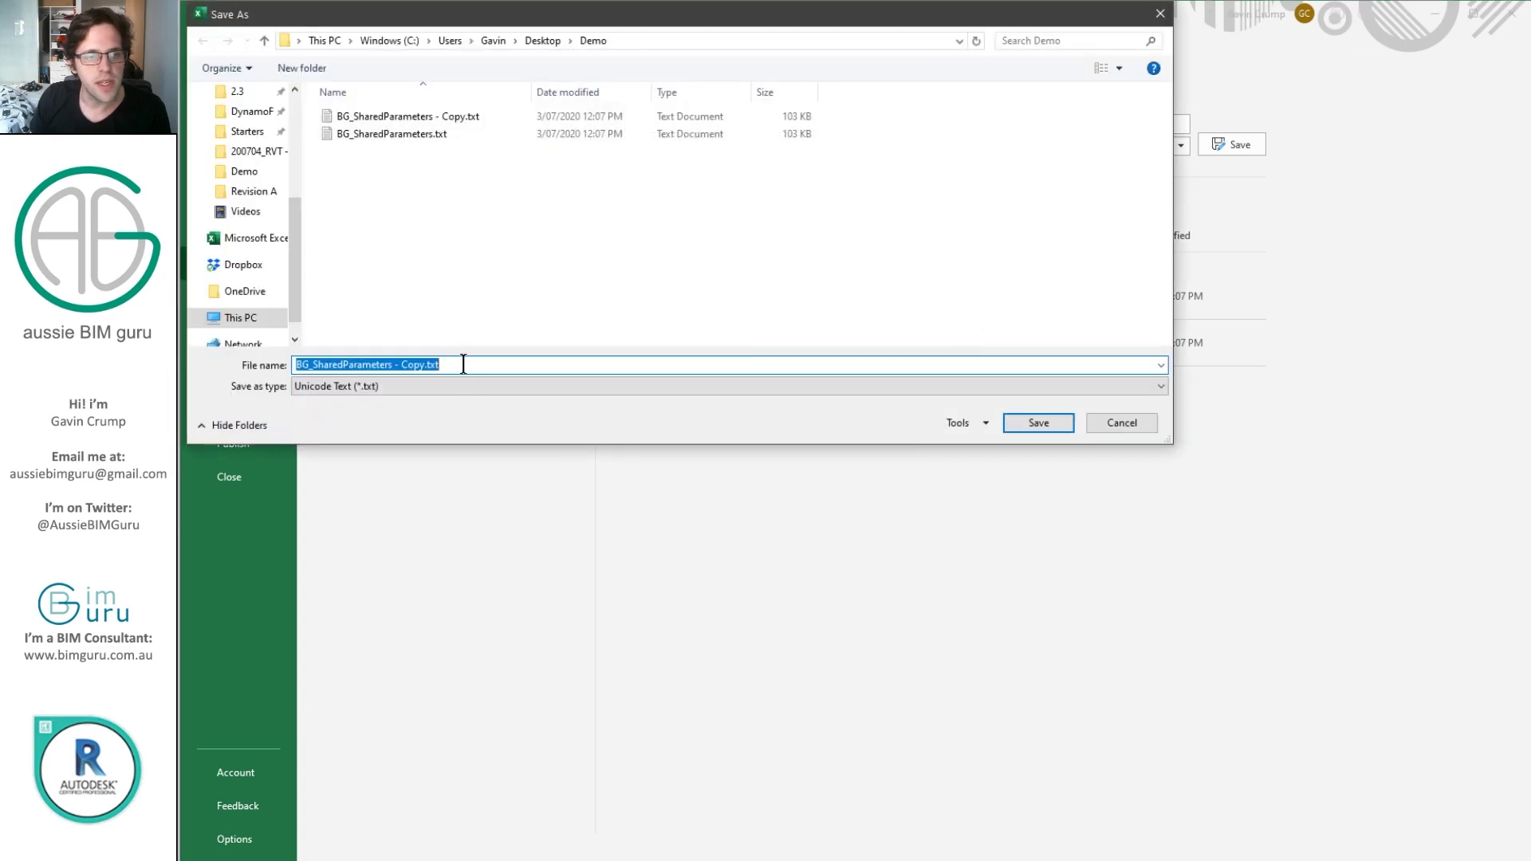
pyautogui.click(461, 385)
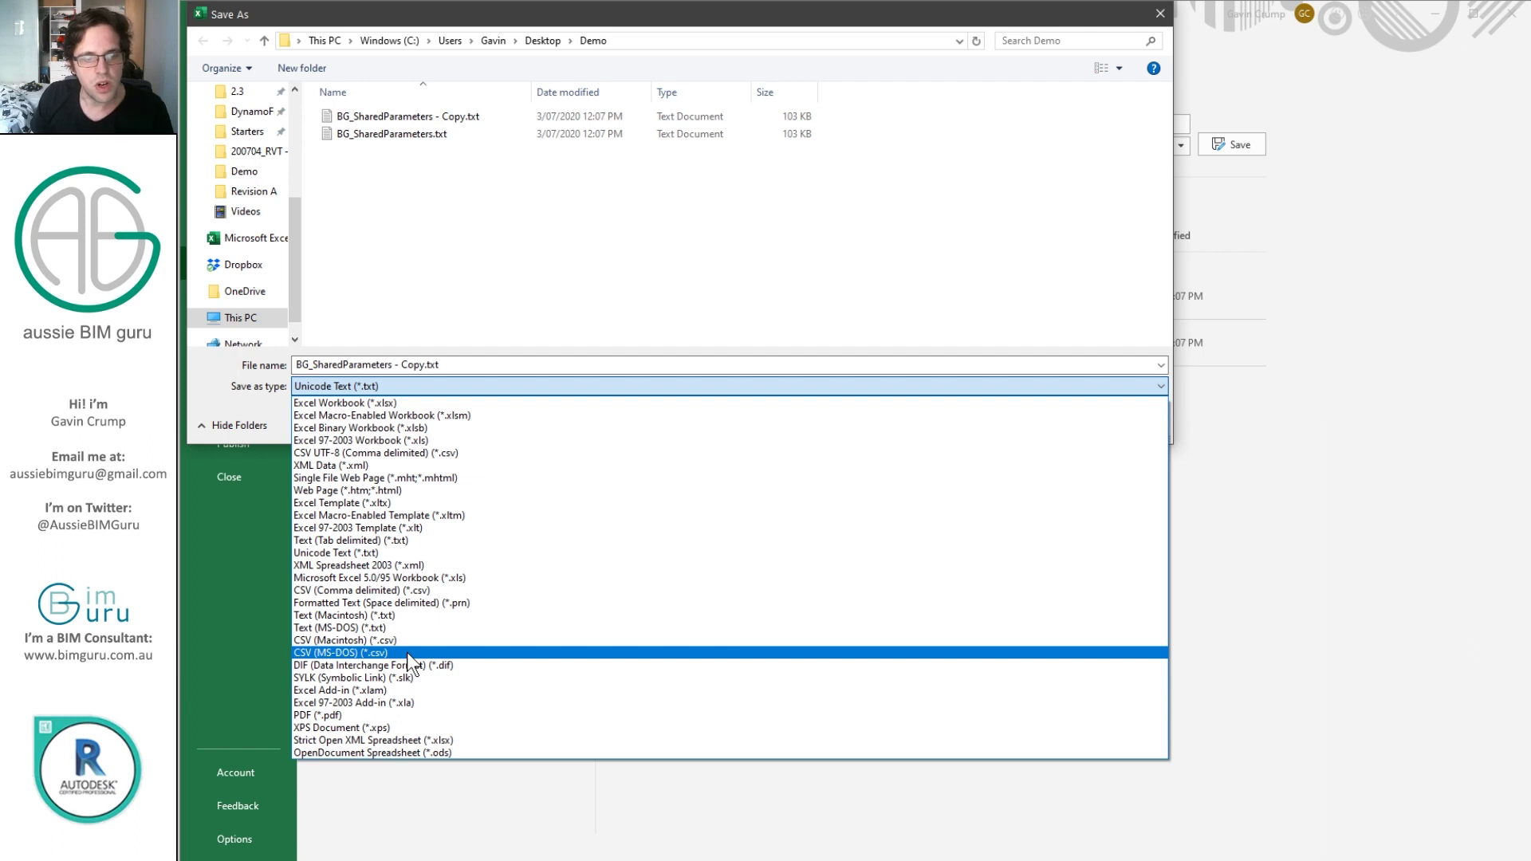
pyautogui.click(407, 652)
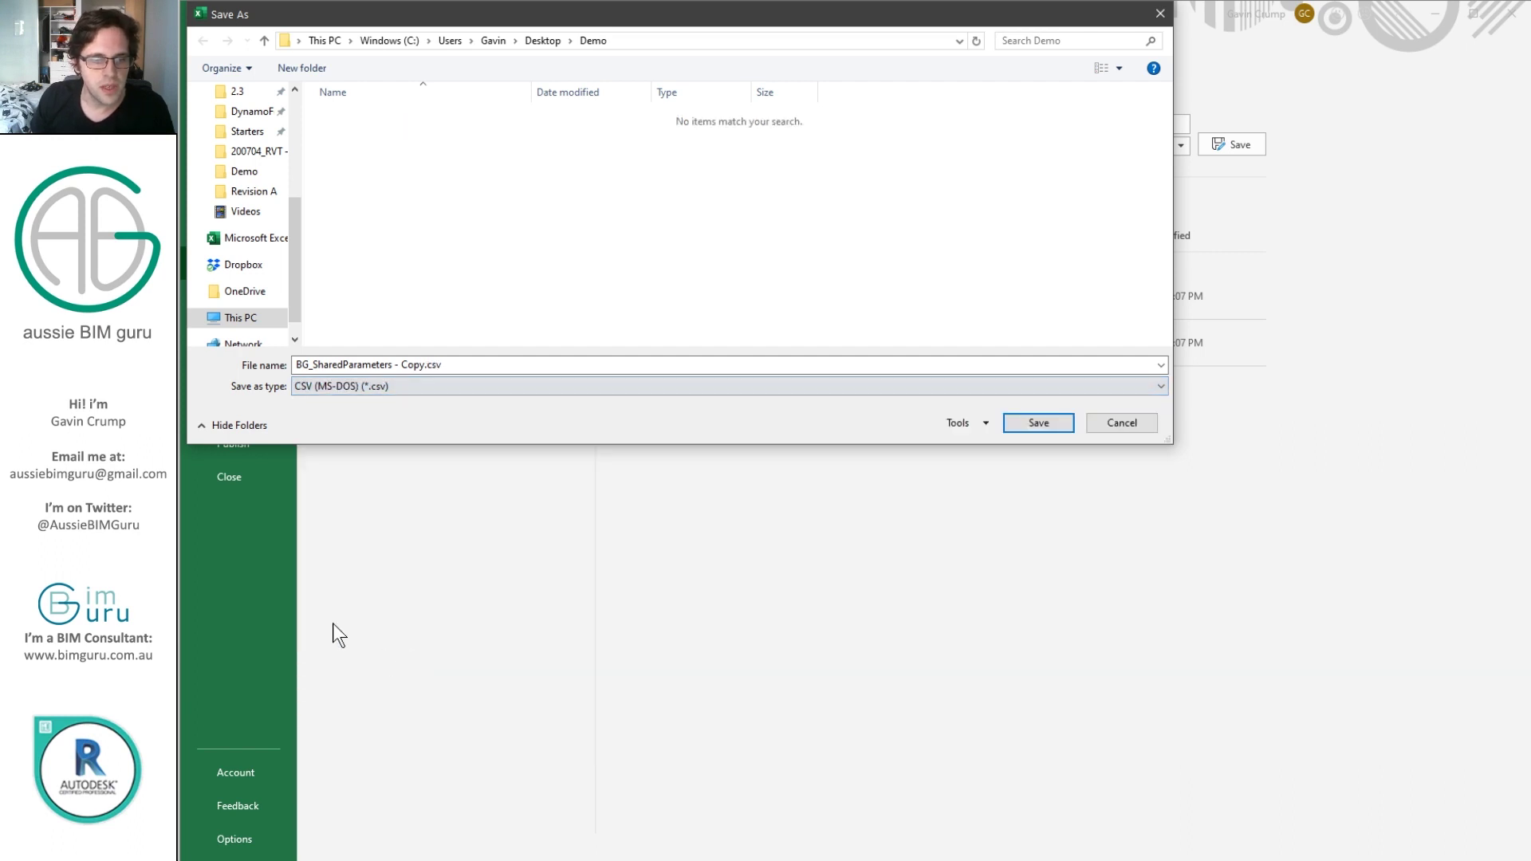
pyautogui.click(1029, 423)
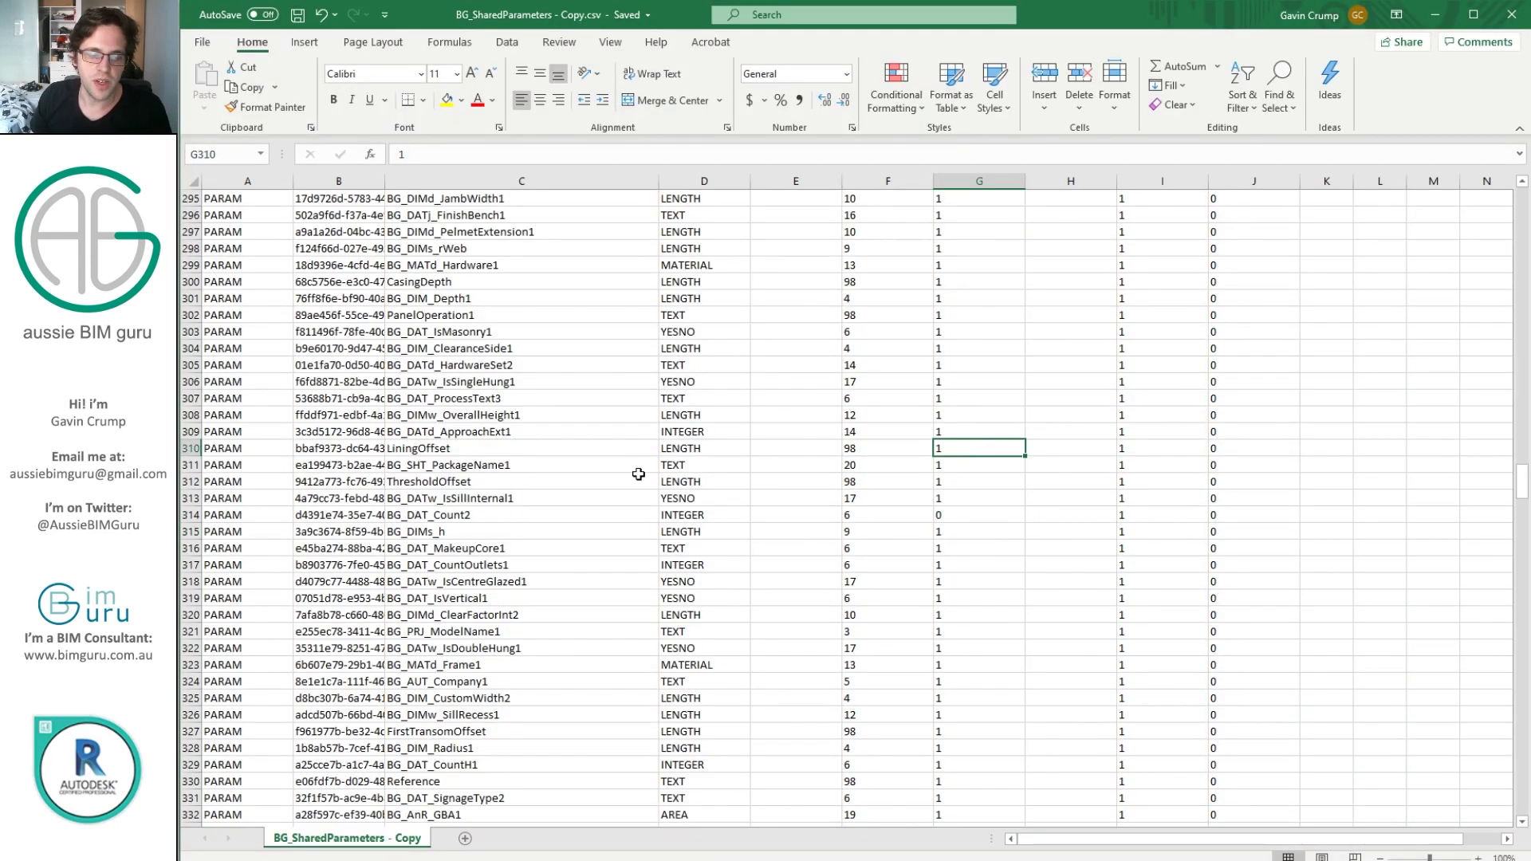
# Switch to Notepad++ and open BG_SharedParameters - Copy.csv from the Demo folder
pyautogui.hotkey('alt', 'Tab')
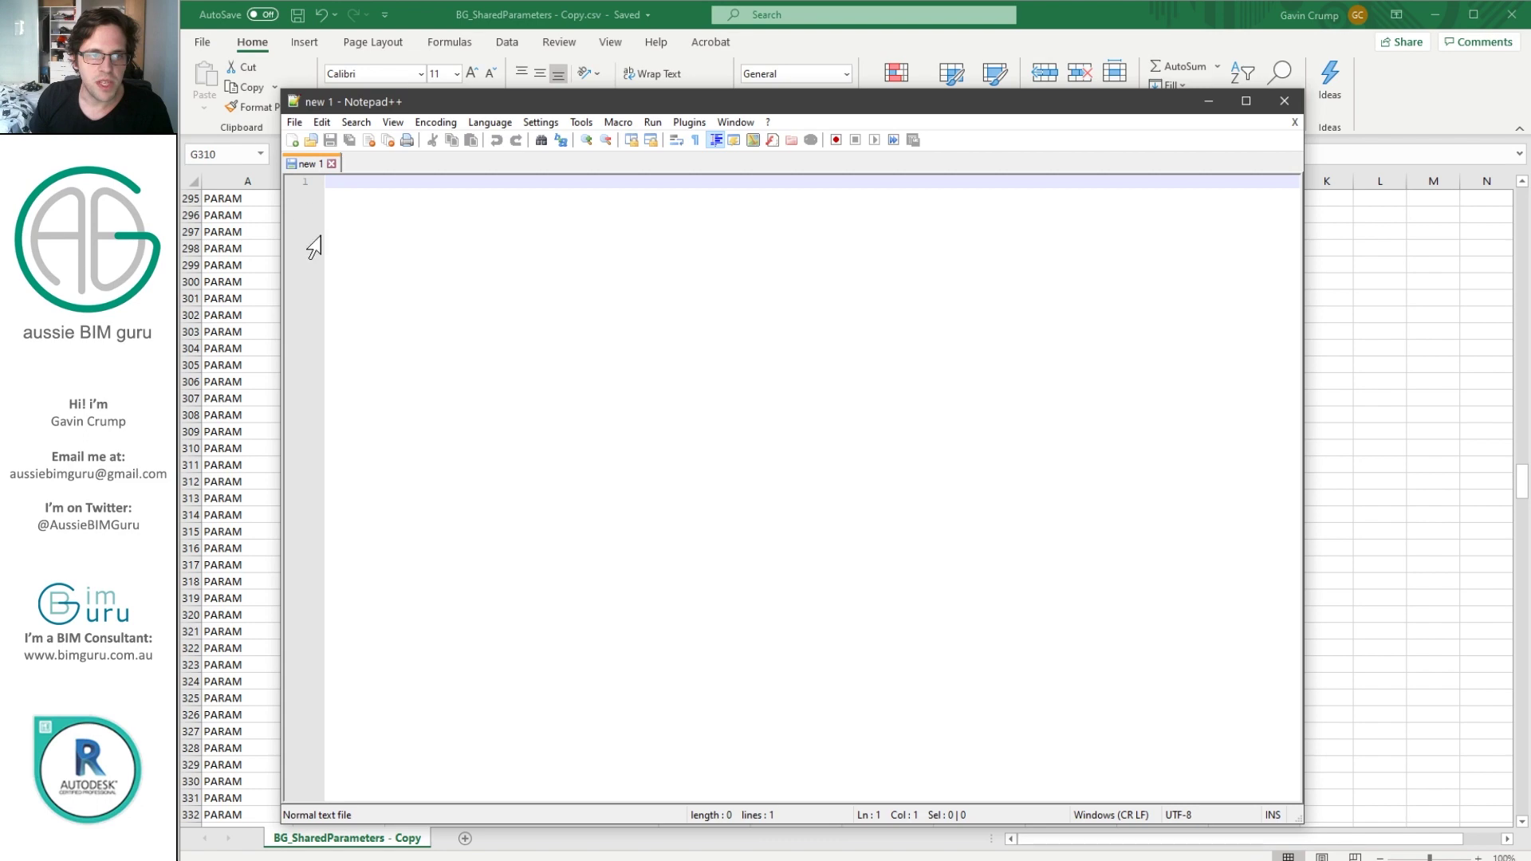
pyautogui.click(311, 142)
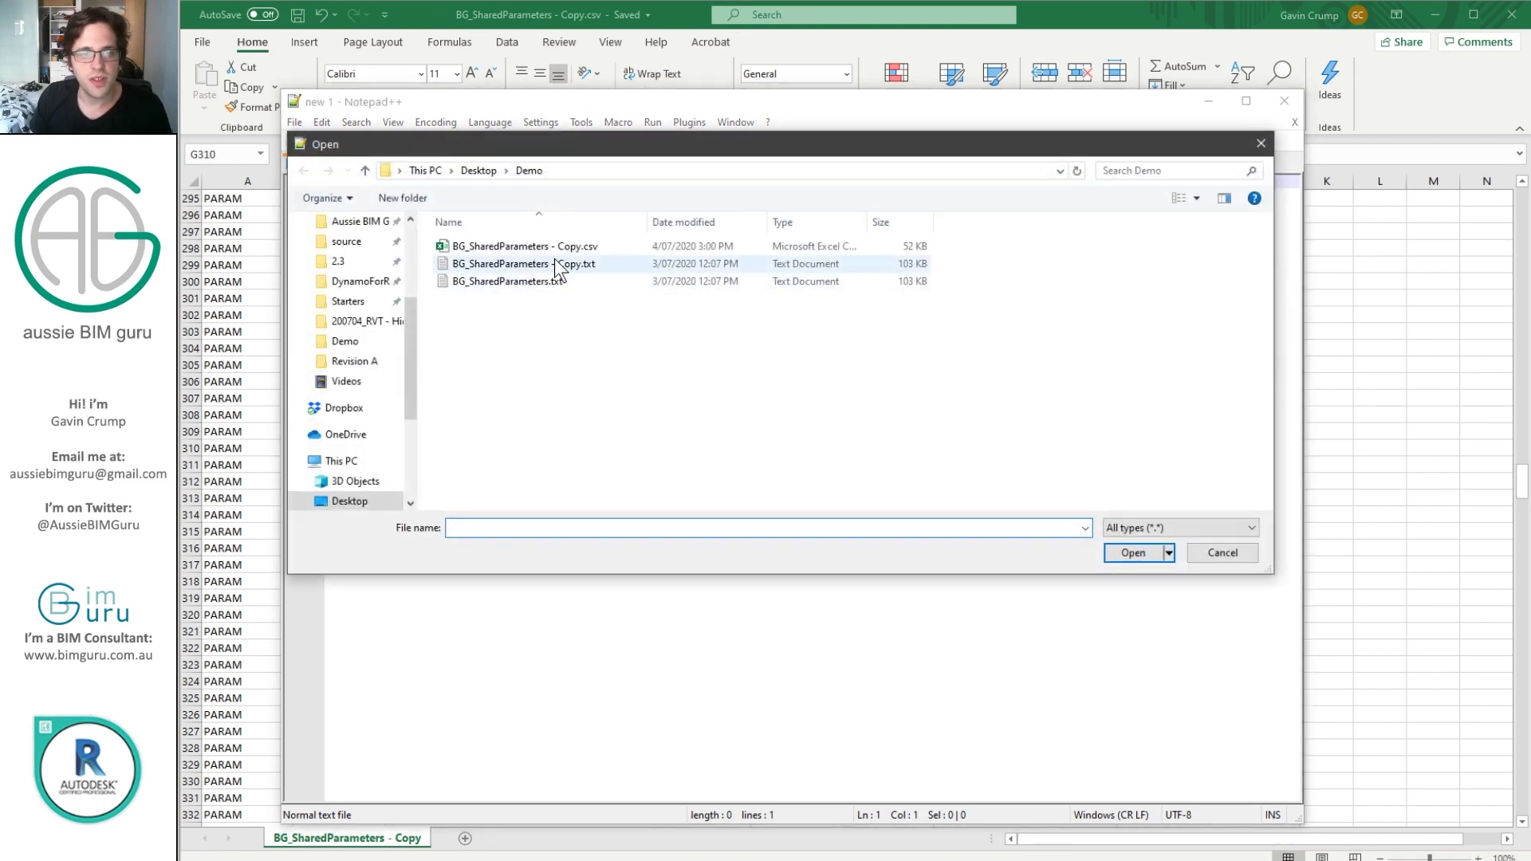
pyautogui.doubleClick(579, 246)
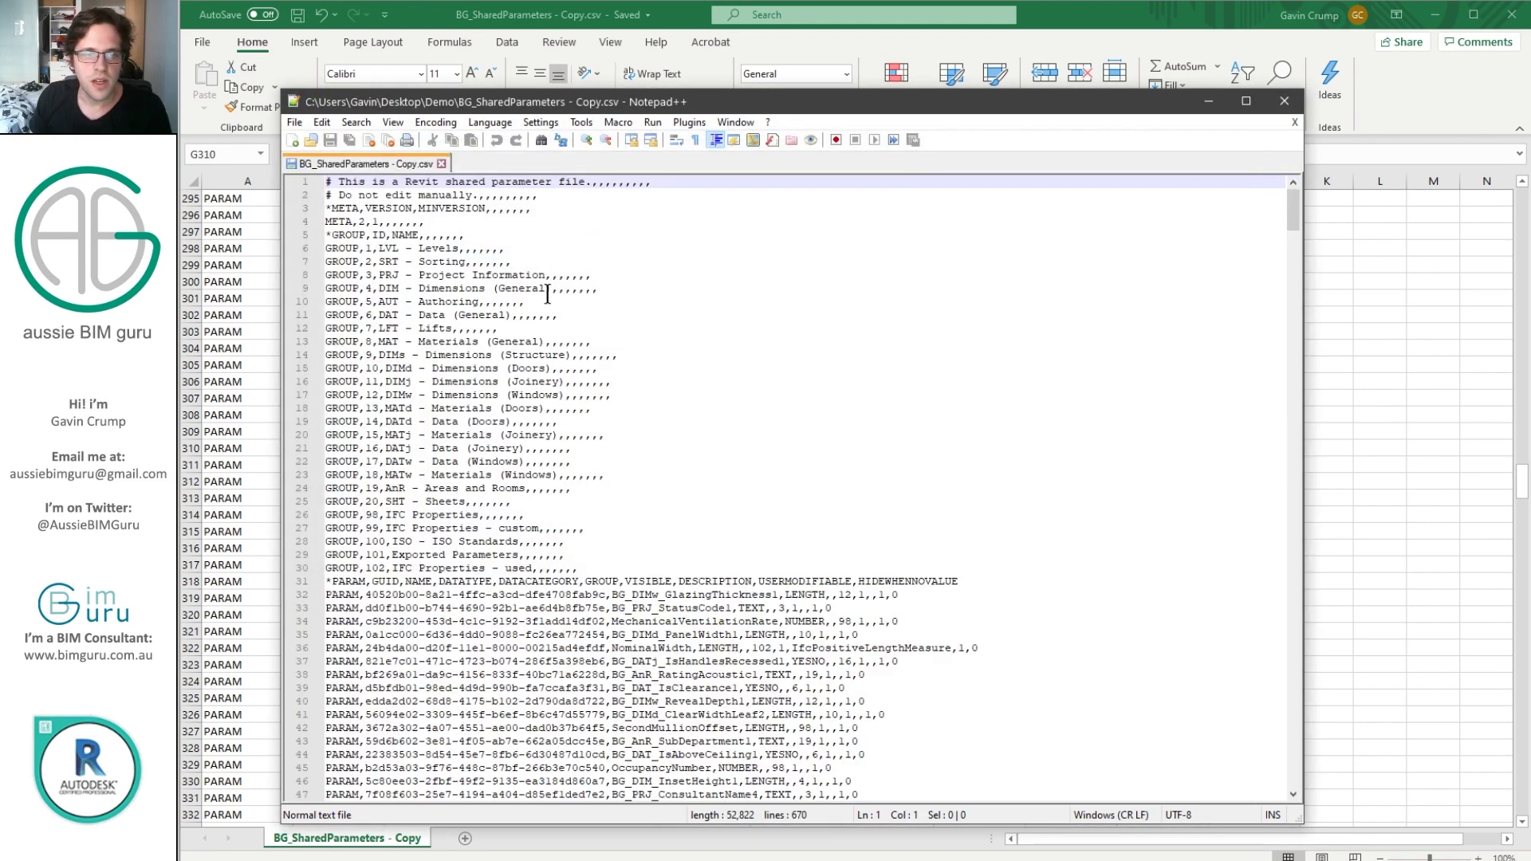
# Replace every comma in the CSV text with a tab character and check the resulting columns
pyautogui.click(555, 287)
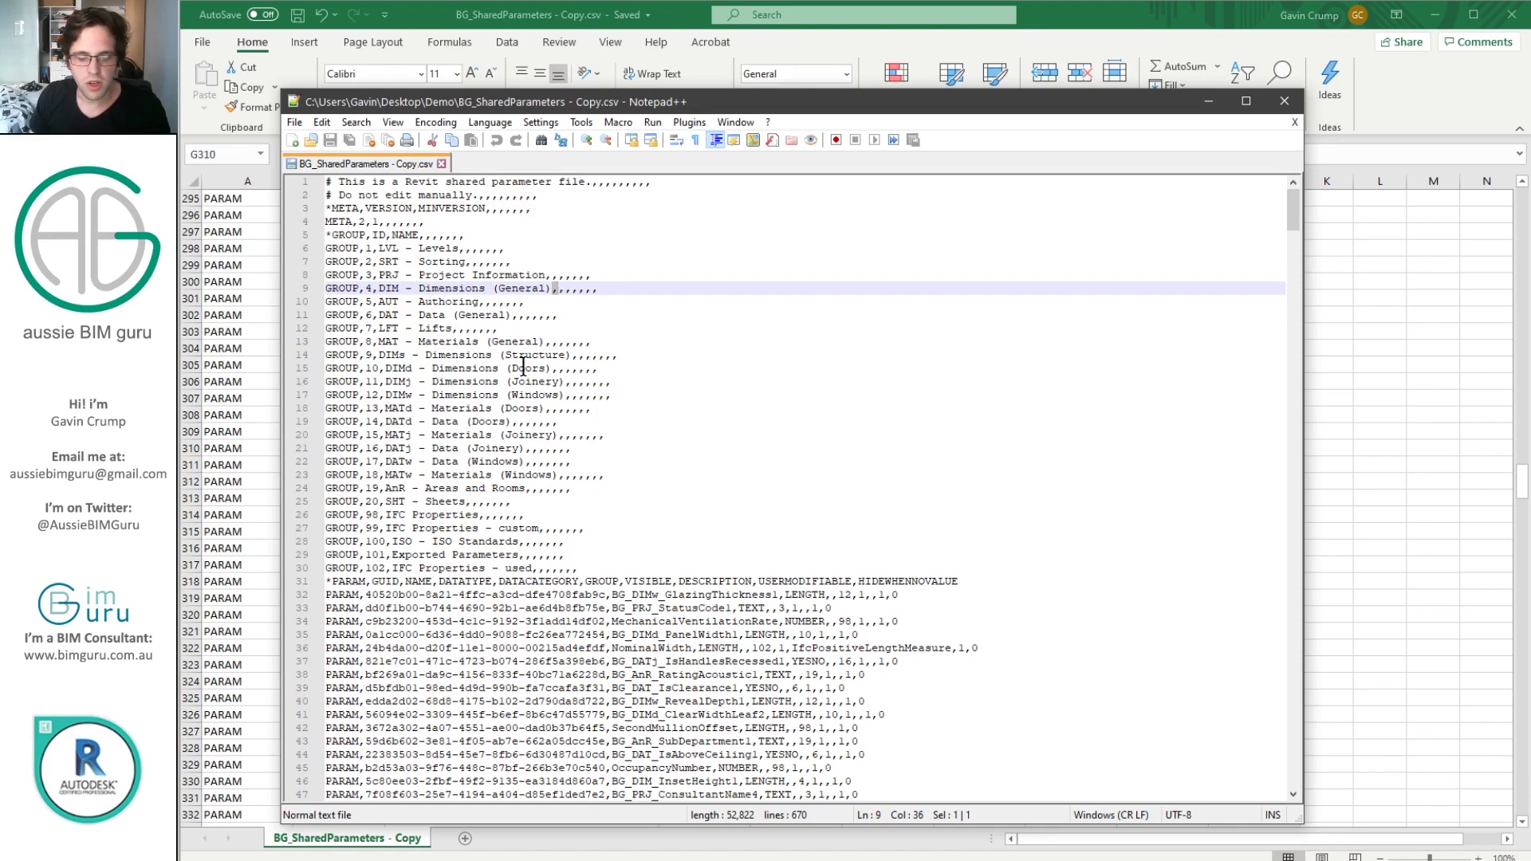
pyautogui.click(536, 305)
pyautogui.press('Tab')
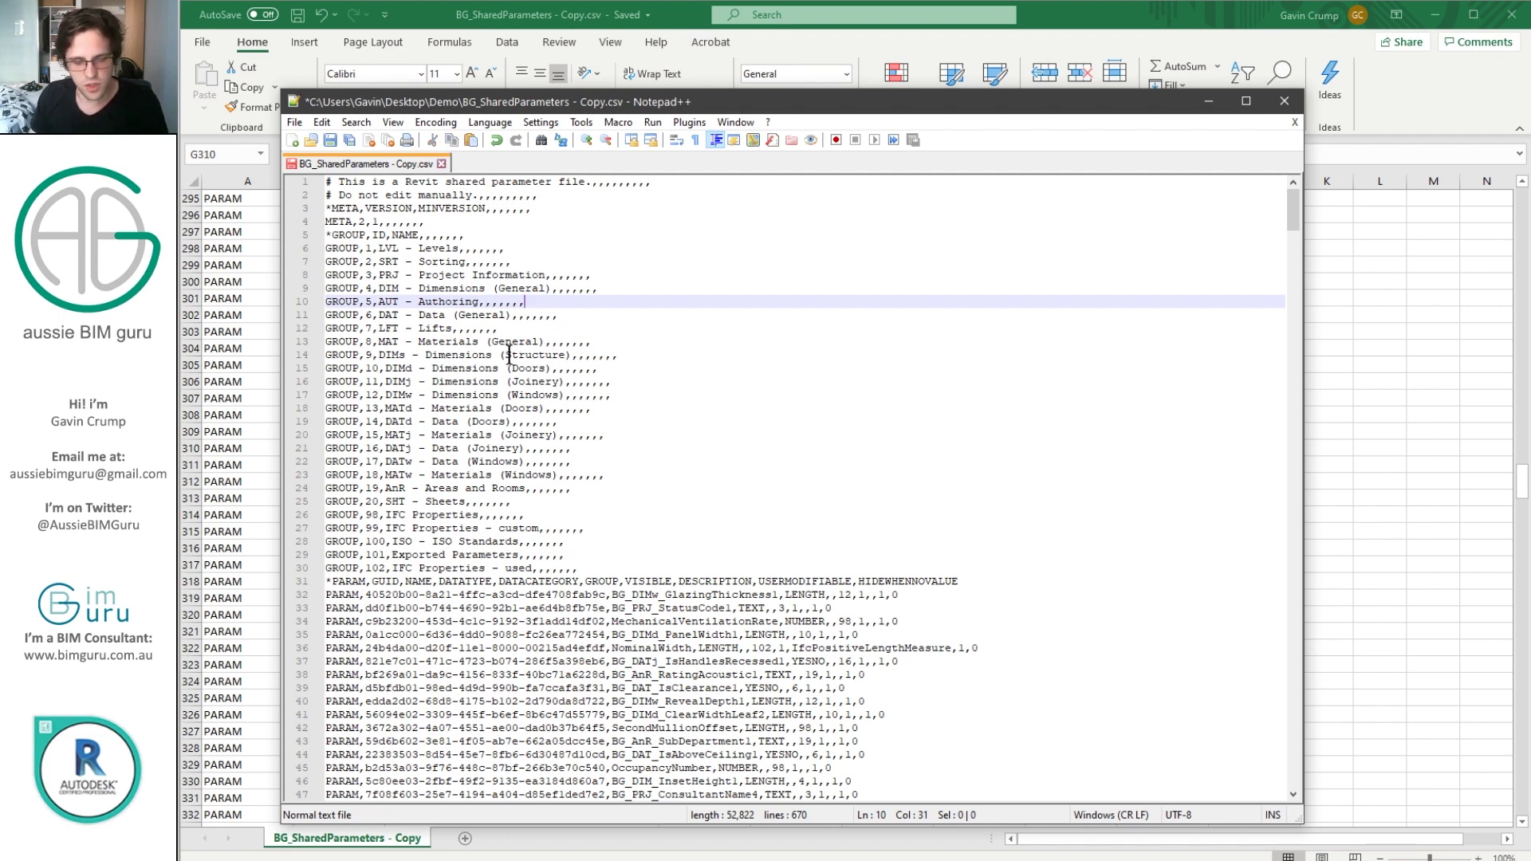
pyautogui.hotkey('ctrl', 'h')
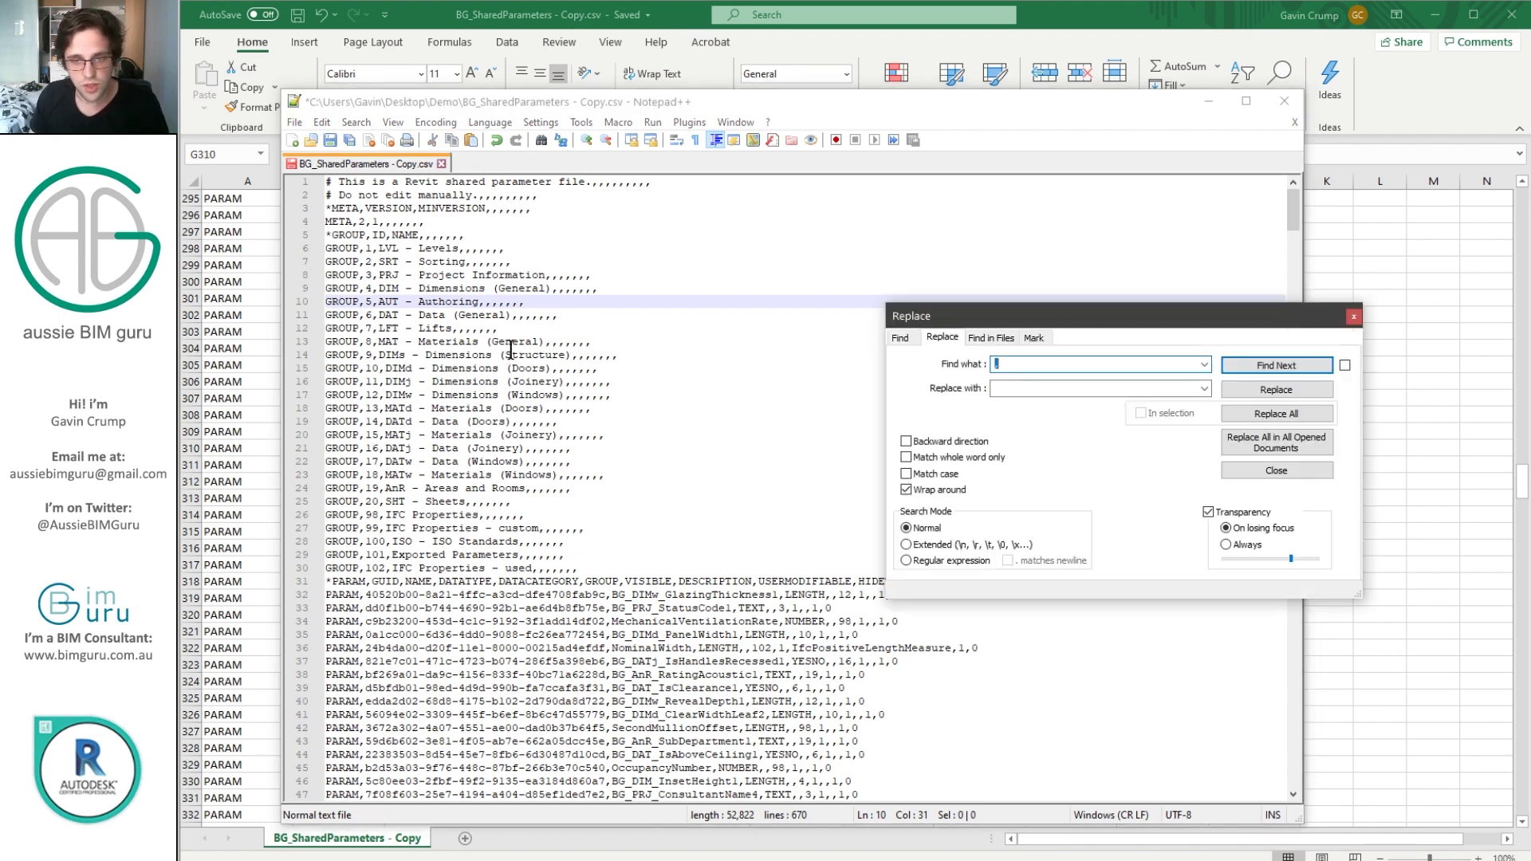
pyautogui.click(1003, 388)
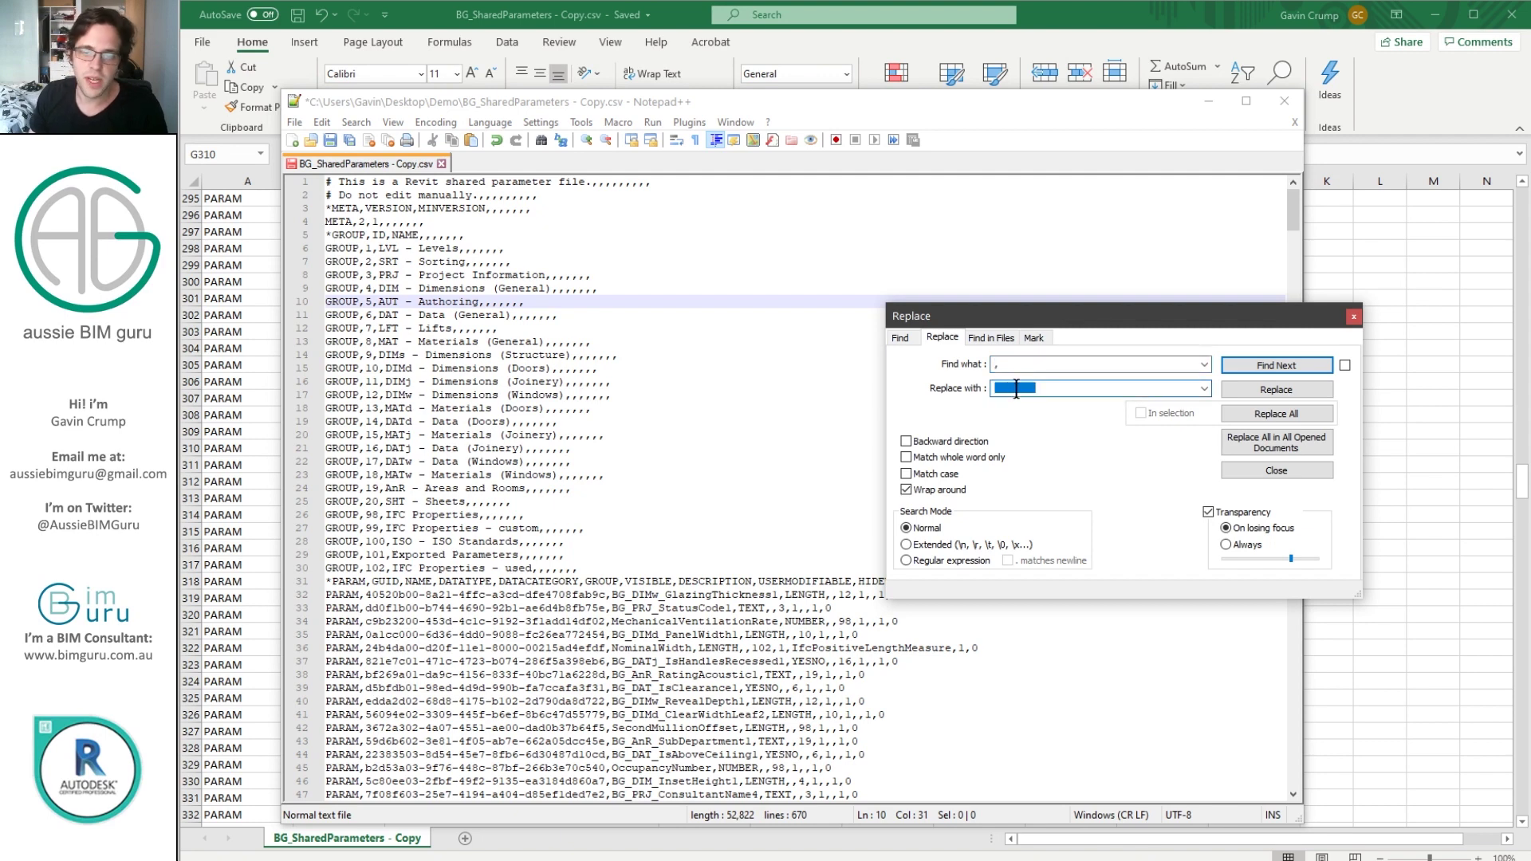
pyautogui.click(1013, 363)
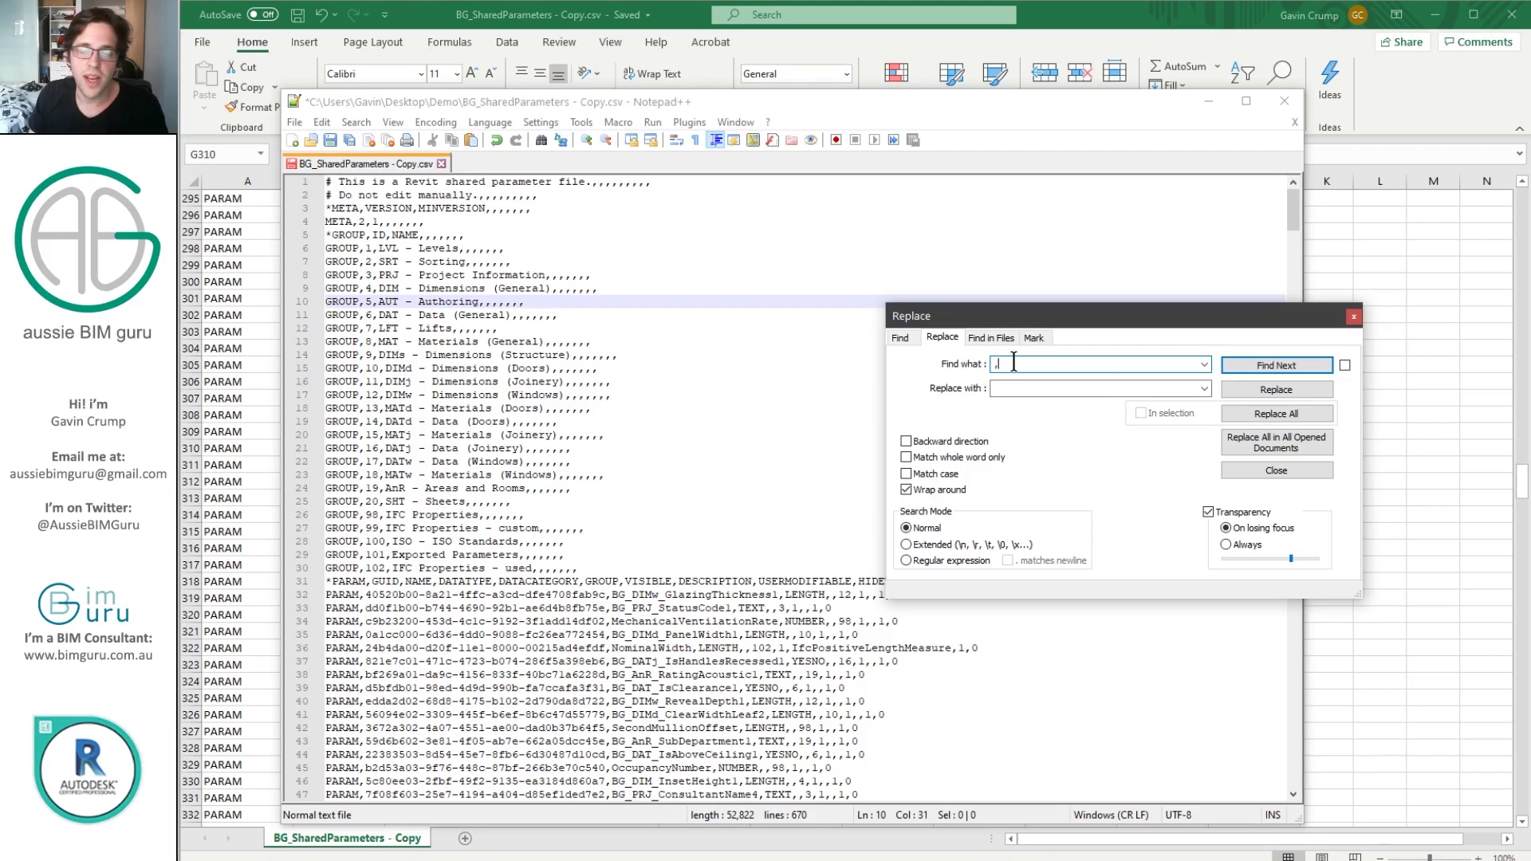
pyautogui.click(1280, 416)
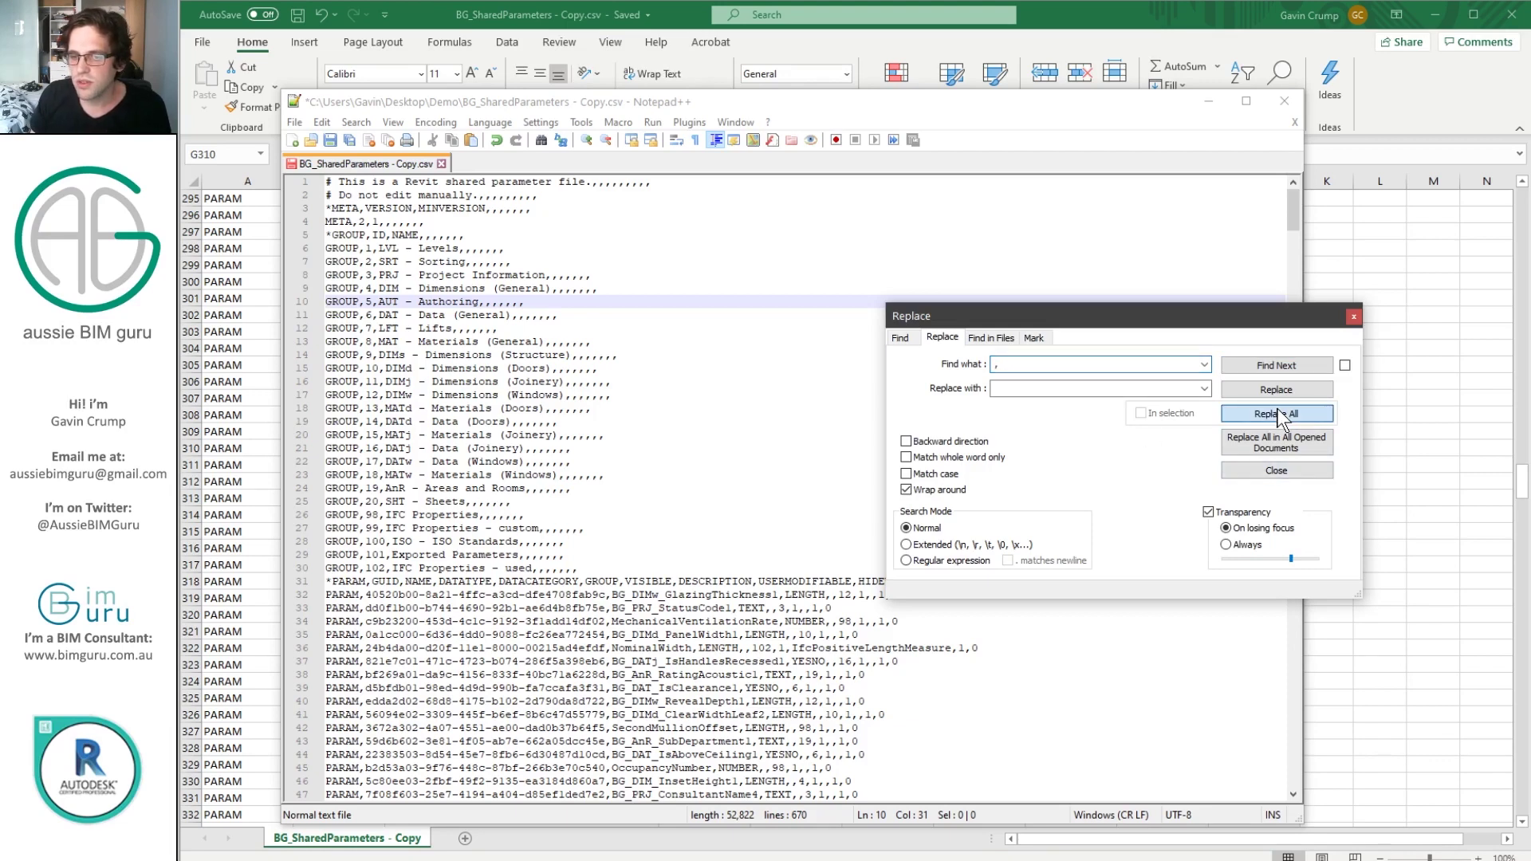
pyautogui.click(1353, 317)
pyautogui.scroll(-8, 505, 303)
pyautogui.scroll(8, 634, 487)
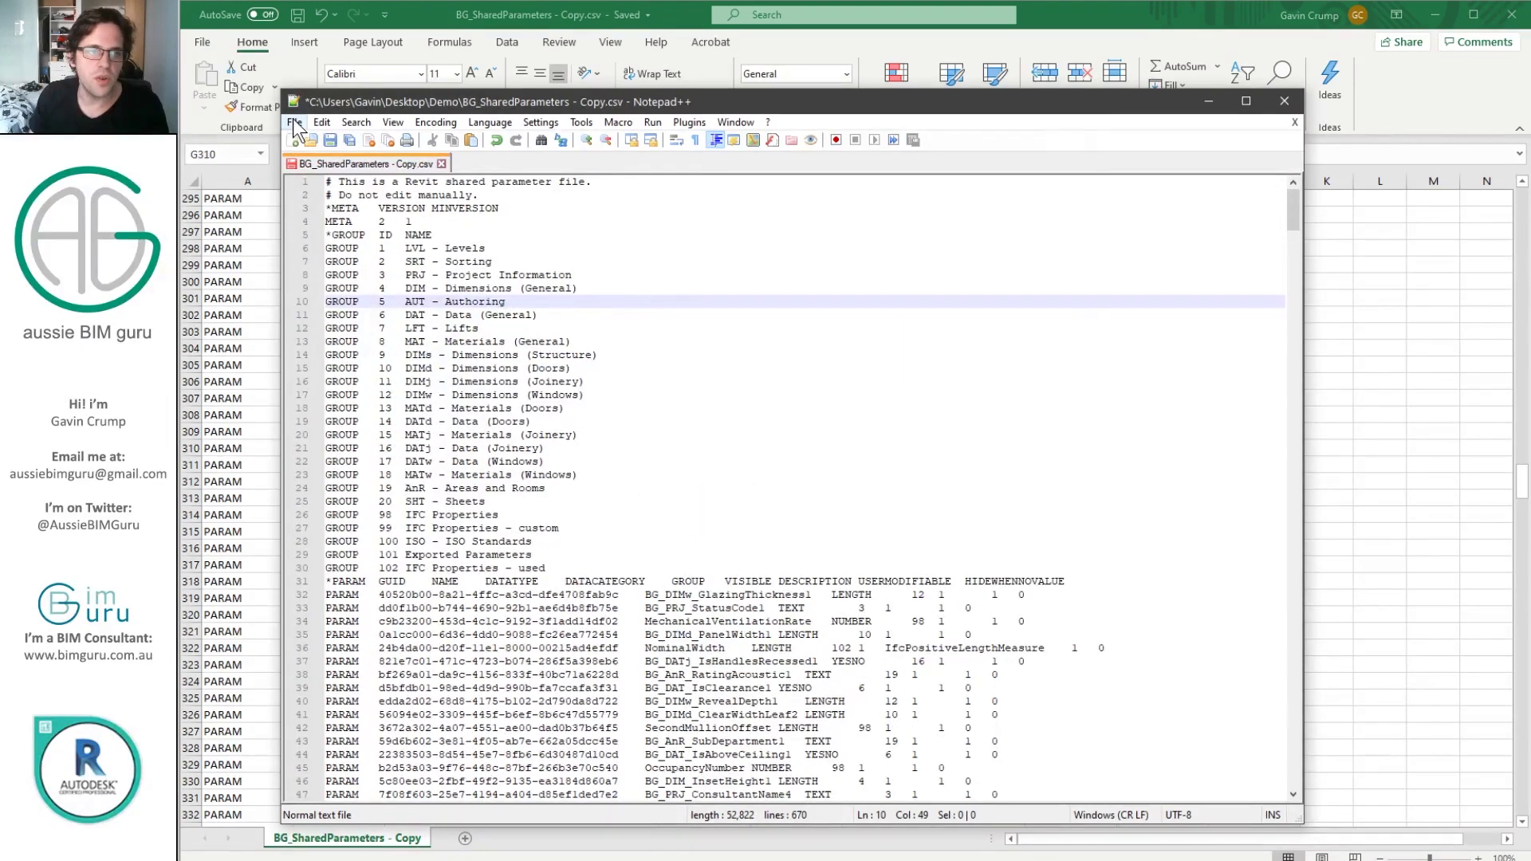
# Save the tab-delimited text as a normal text file, overwriting BG_SharedParameters - Copy.txt
pyautogui.click(294, 122)
pyautogui.click(343, 271)
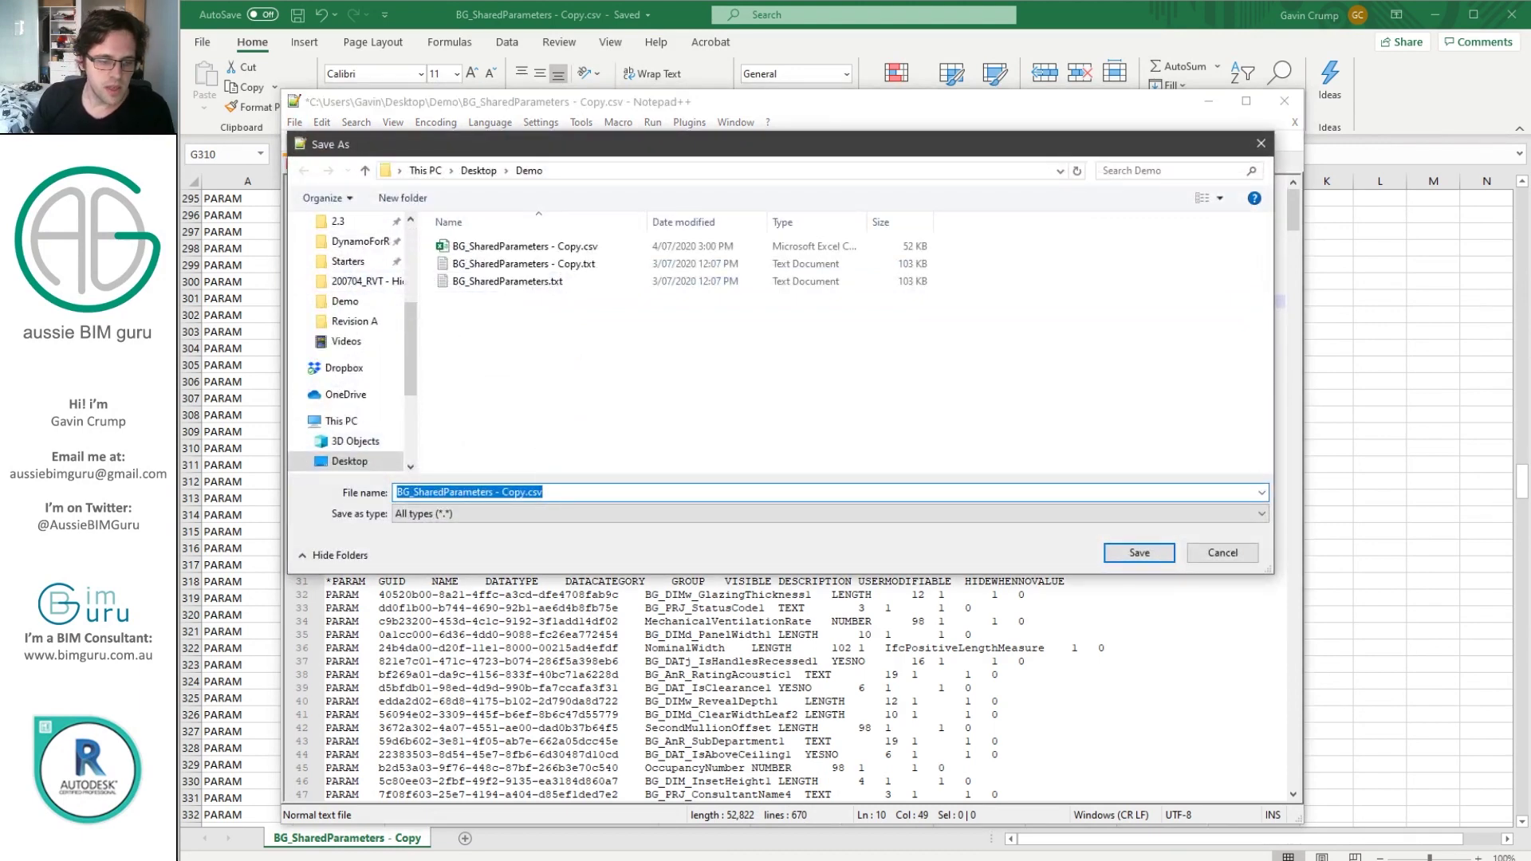
pyautogui.click(497, 512)
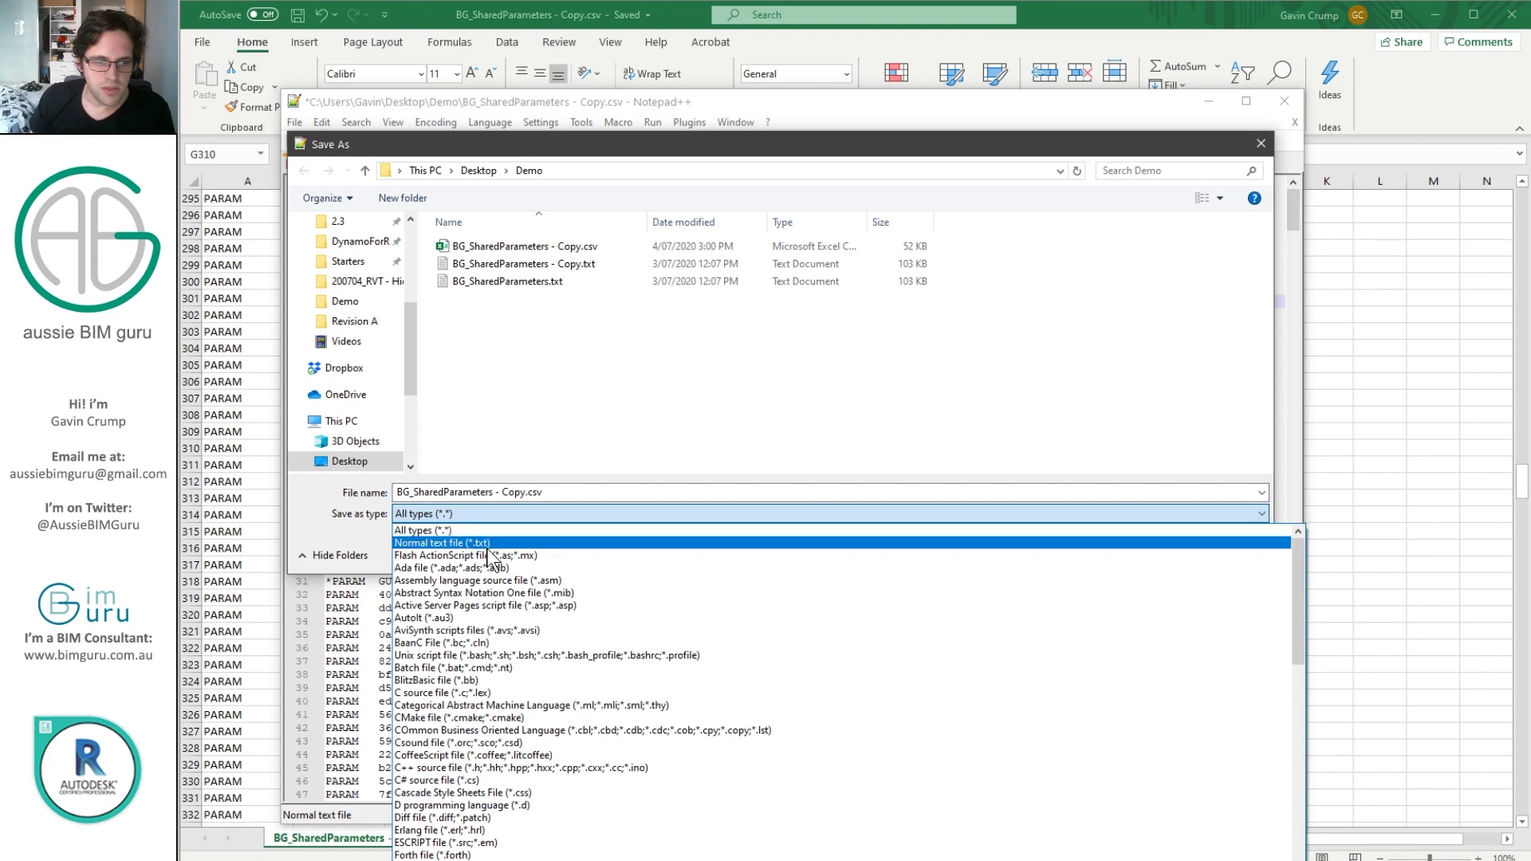
pyautogui.click(482, 543)
pyautogui.click(576, 249)
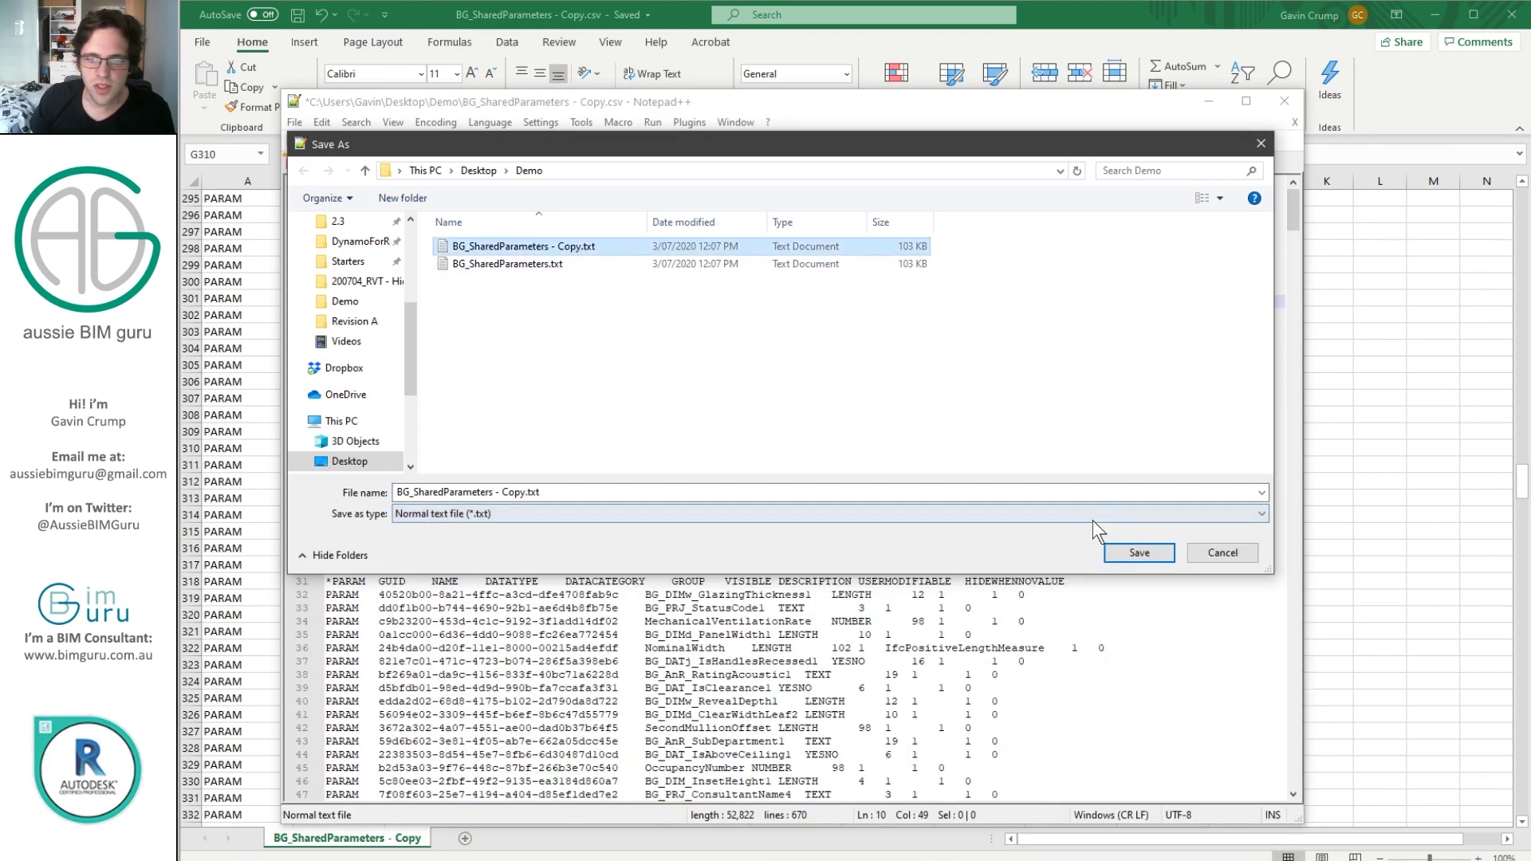
pyautogui.click(1139, 553)
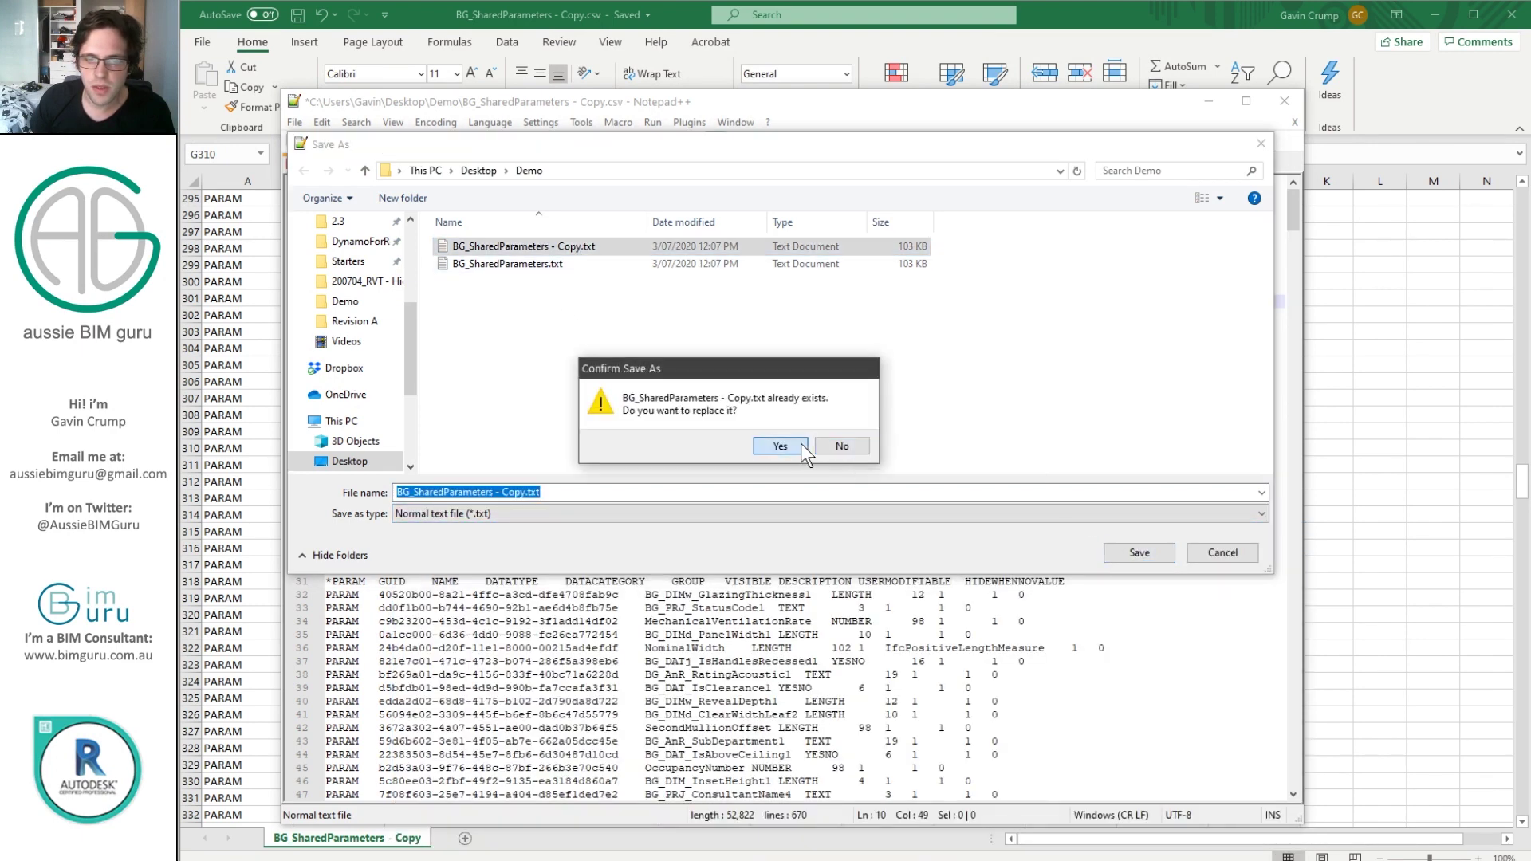
pyautogui.click(800, 443)
# Switch to Revit and set BG_SharedParameters - Copy.txt as the project's shared parameter file
pyautogui.click(674, 341)
pyautogui.click(1398, 223)
pyautogui.click(1435, 14)
pyautogui.click(1208, 98)
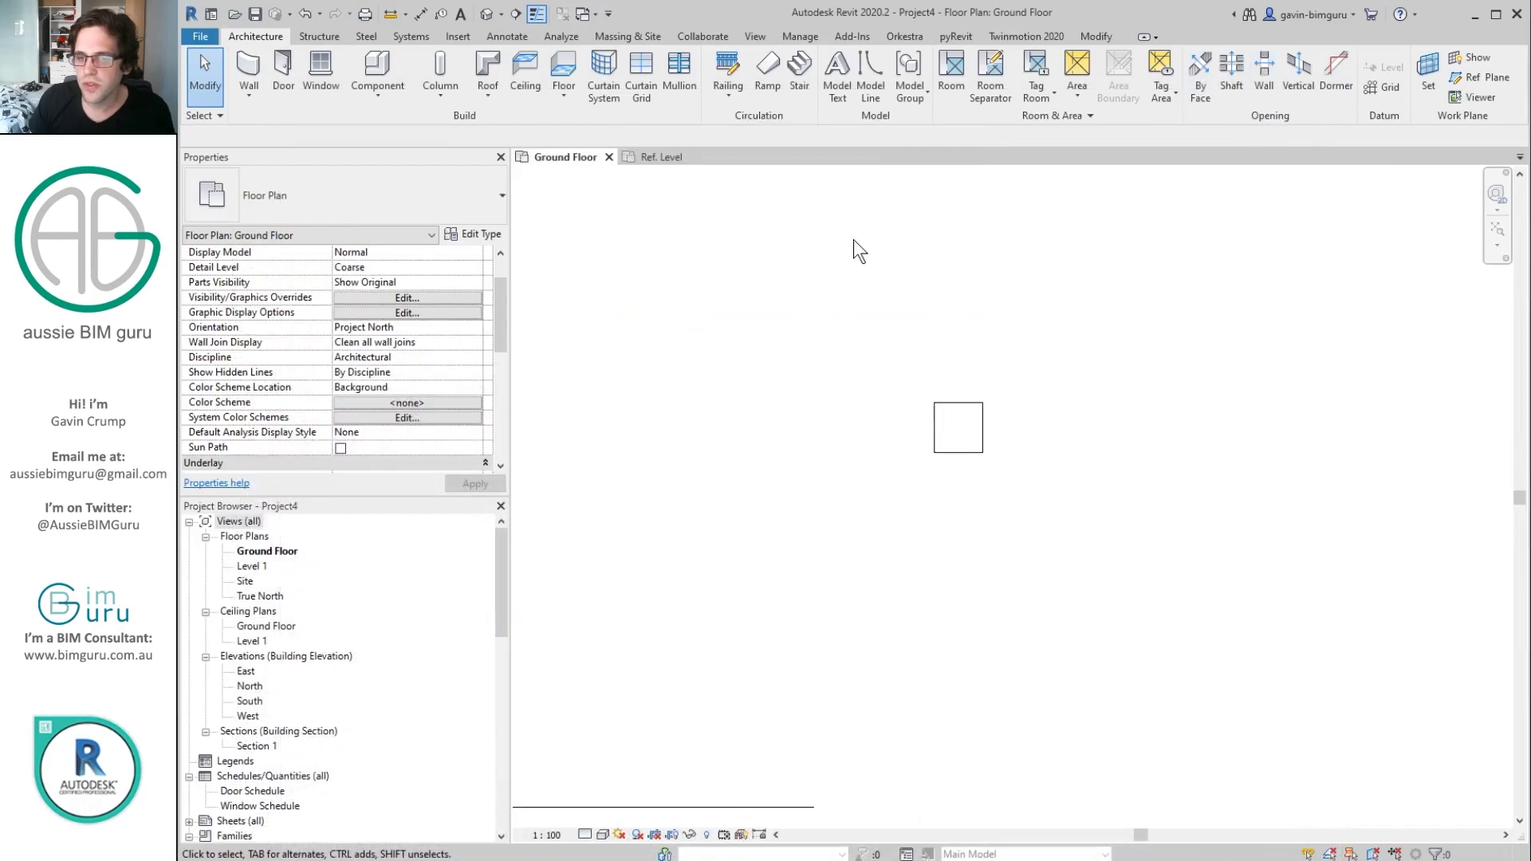
pyautogui.click(800, 37)
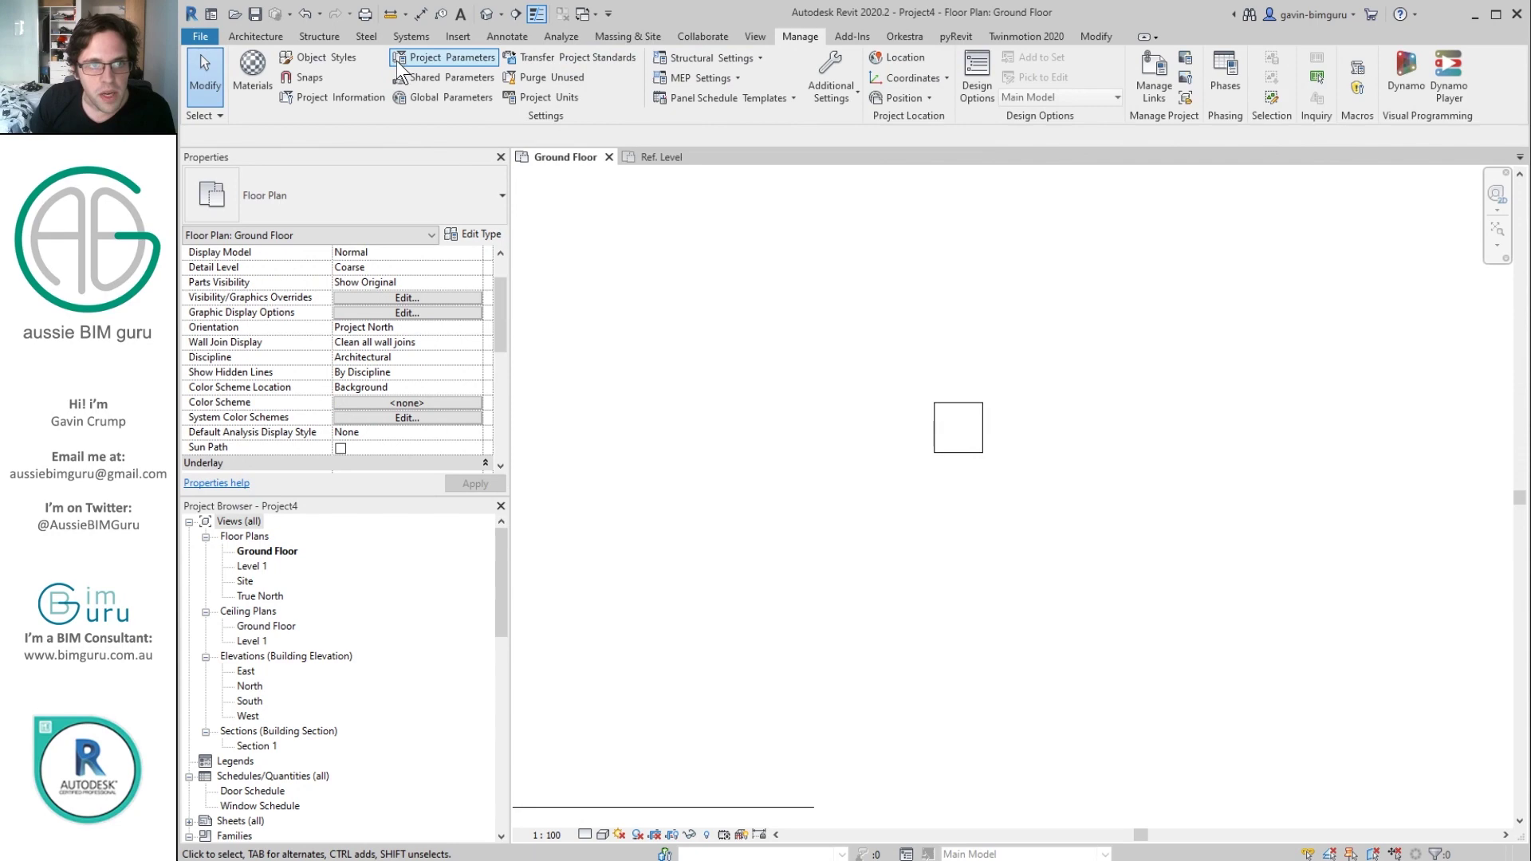
pyautogui.click(447, 77)
pyautogui.click(708, 212)
pyautogui.doubleClick(446, 263)
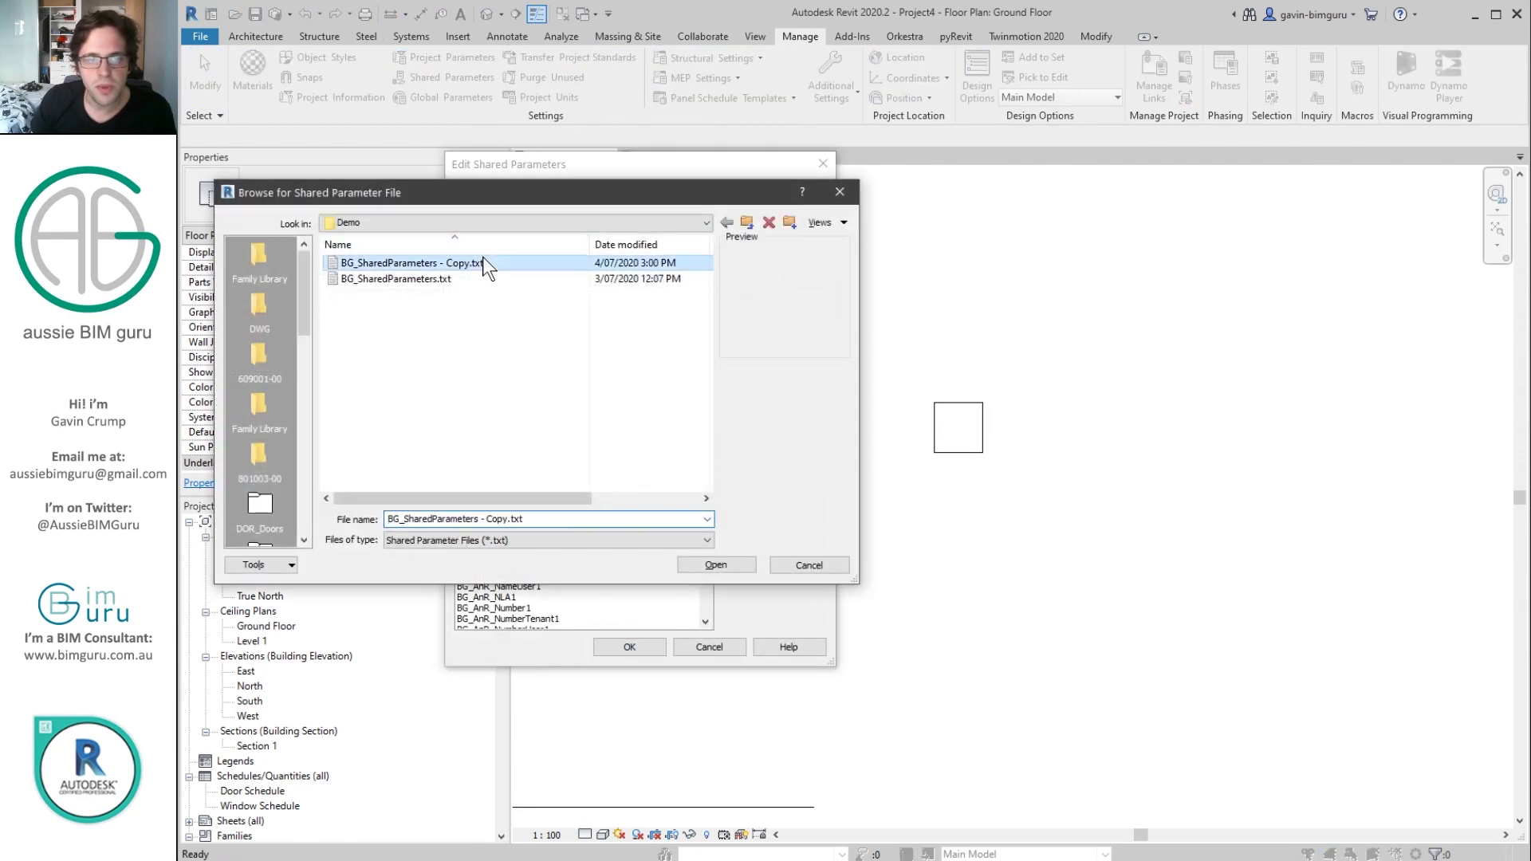
pyautogui.click(646, 647)
# Open the family of the square generic model in the Ground Floor plan for editing
pyautogui.click(255, 37)
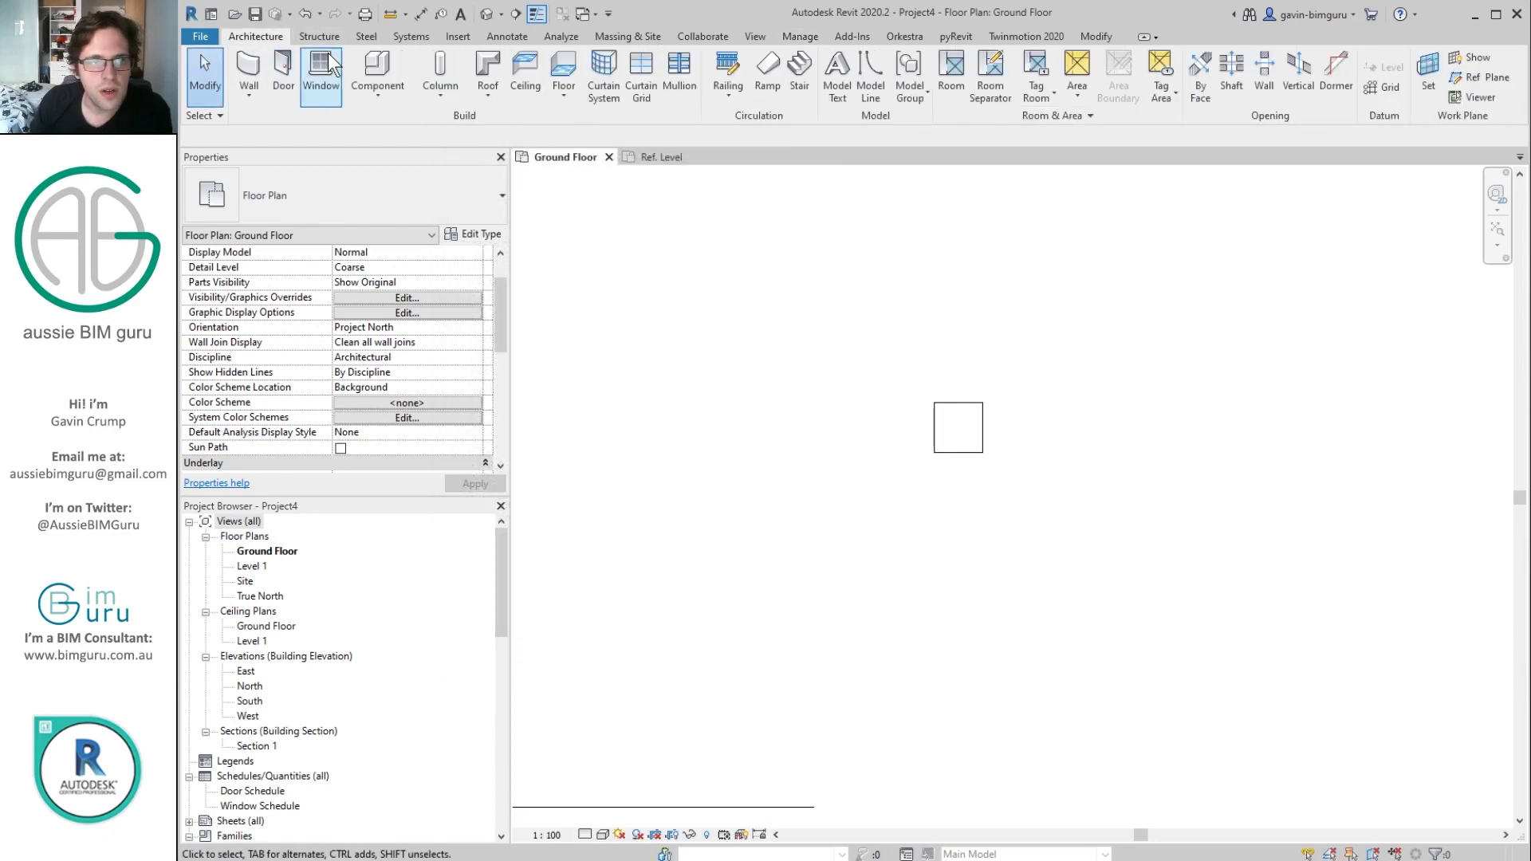
pyautogui.click(958, 427)
pyautogui.click(852, 80)
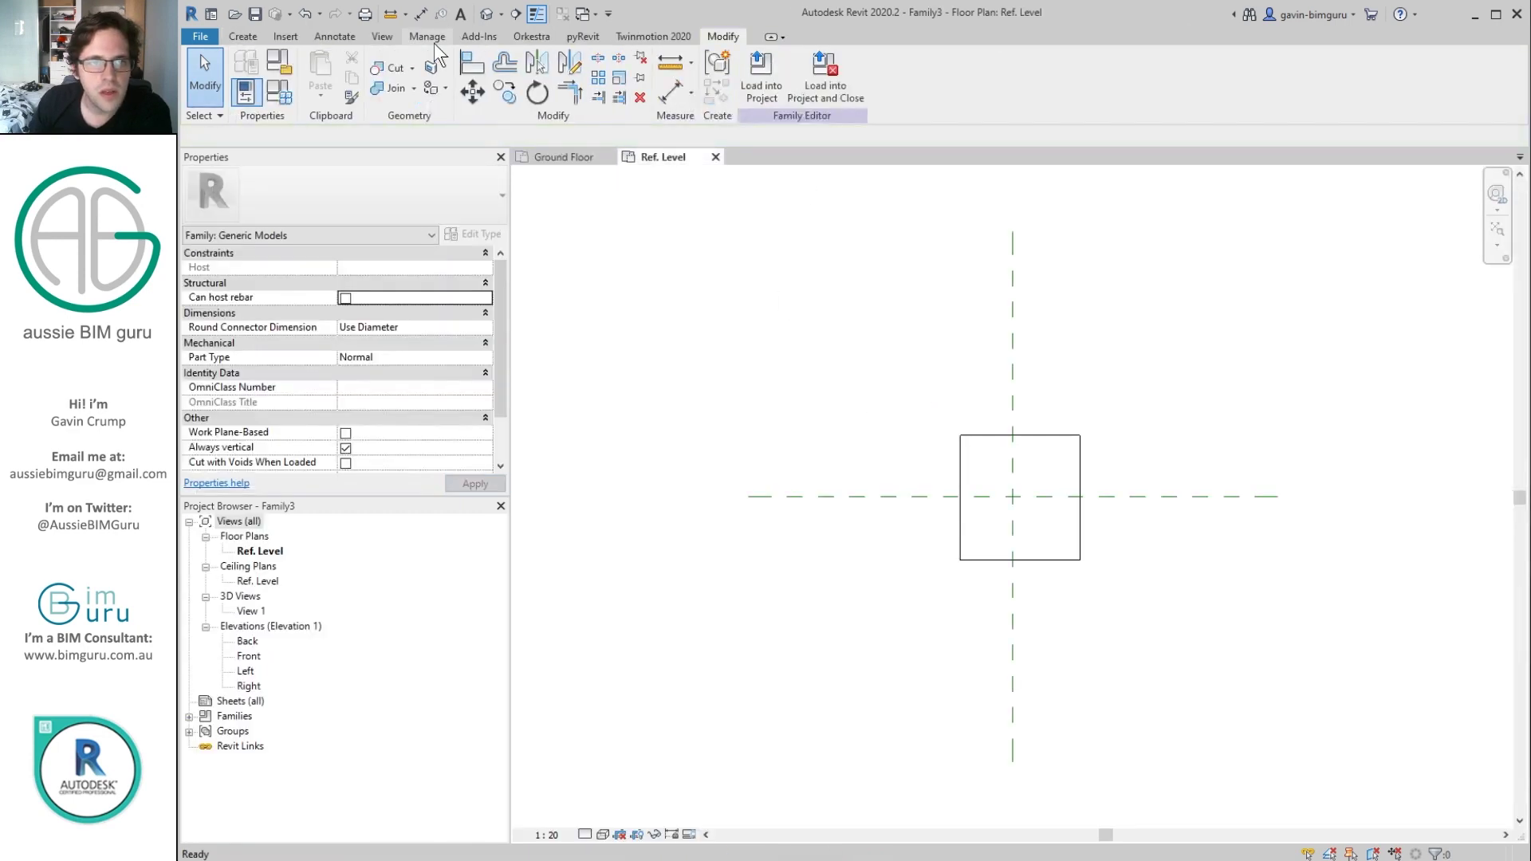
# Reload BG_SharedParameters - Copy.txt as the shared parameter file from within the family
pyautogui.click(427, 36)
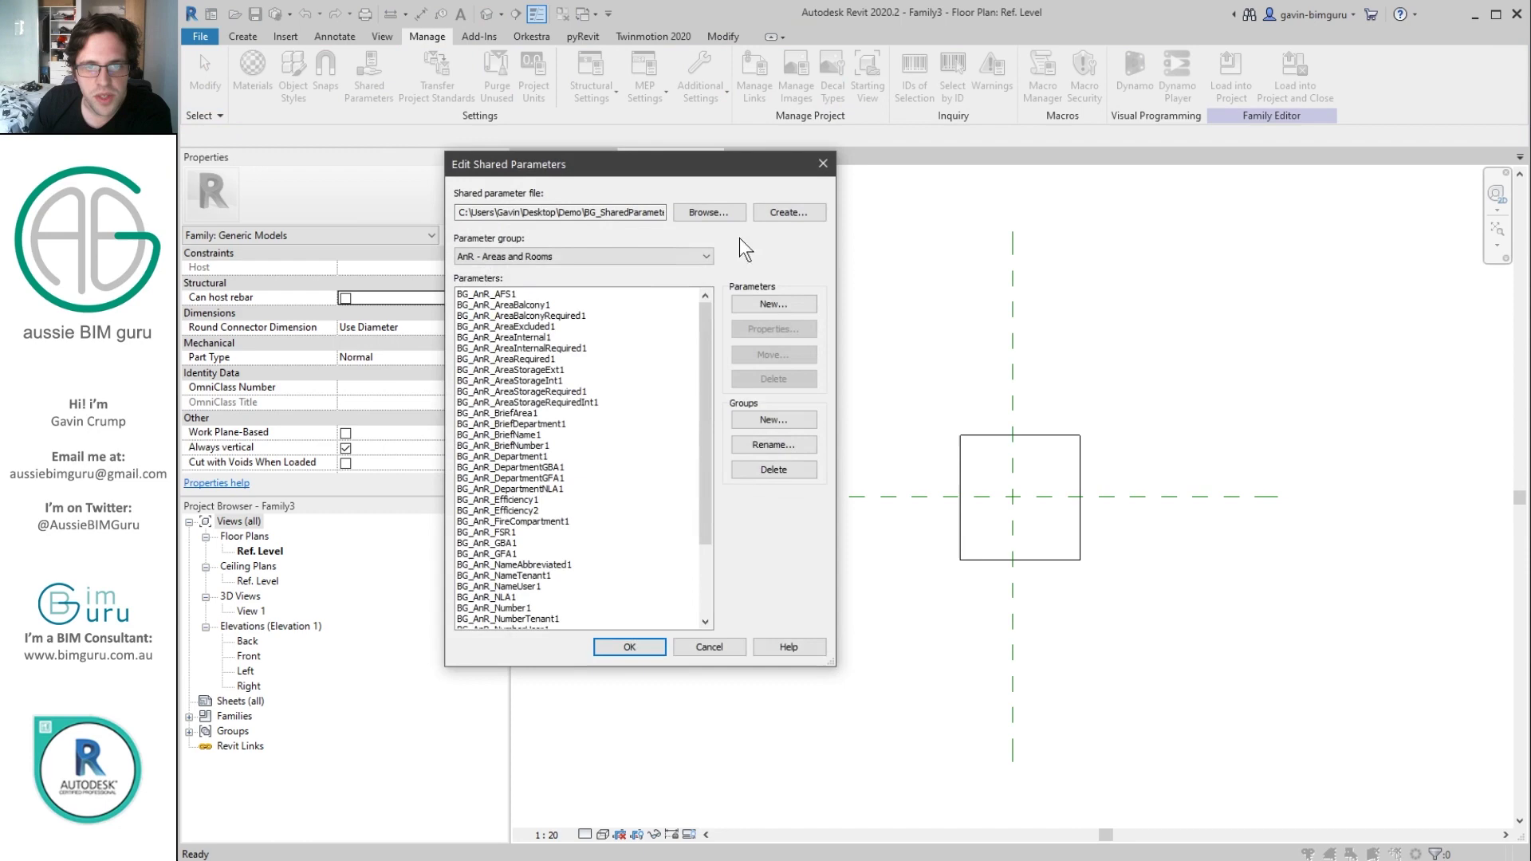
pyautogui.click(695, 216)
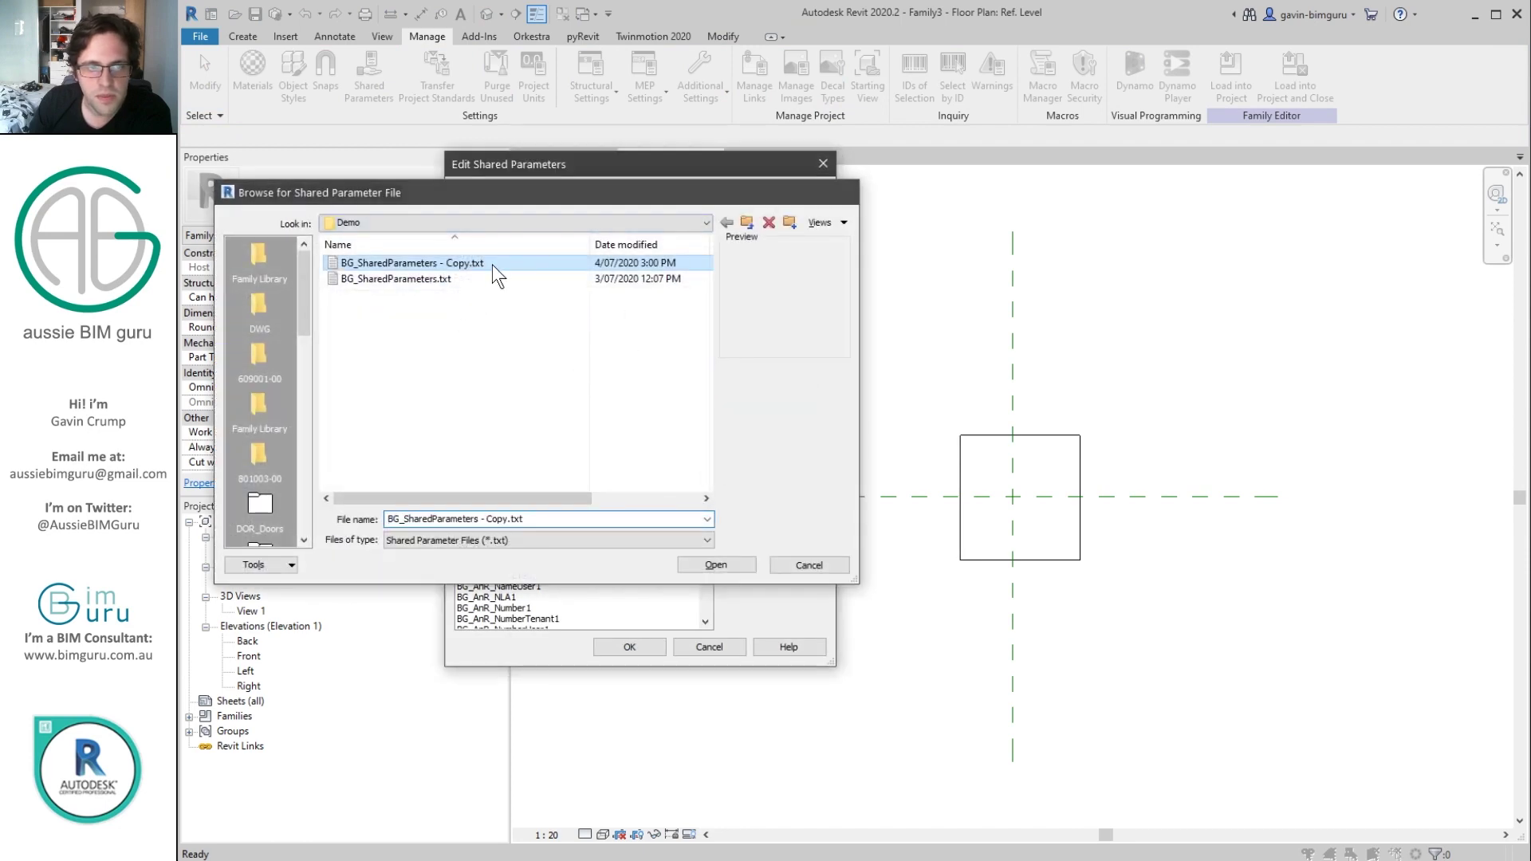
pyautogui.doubleClick(491, 264)
pyautogui.click(618, 646)
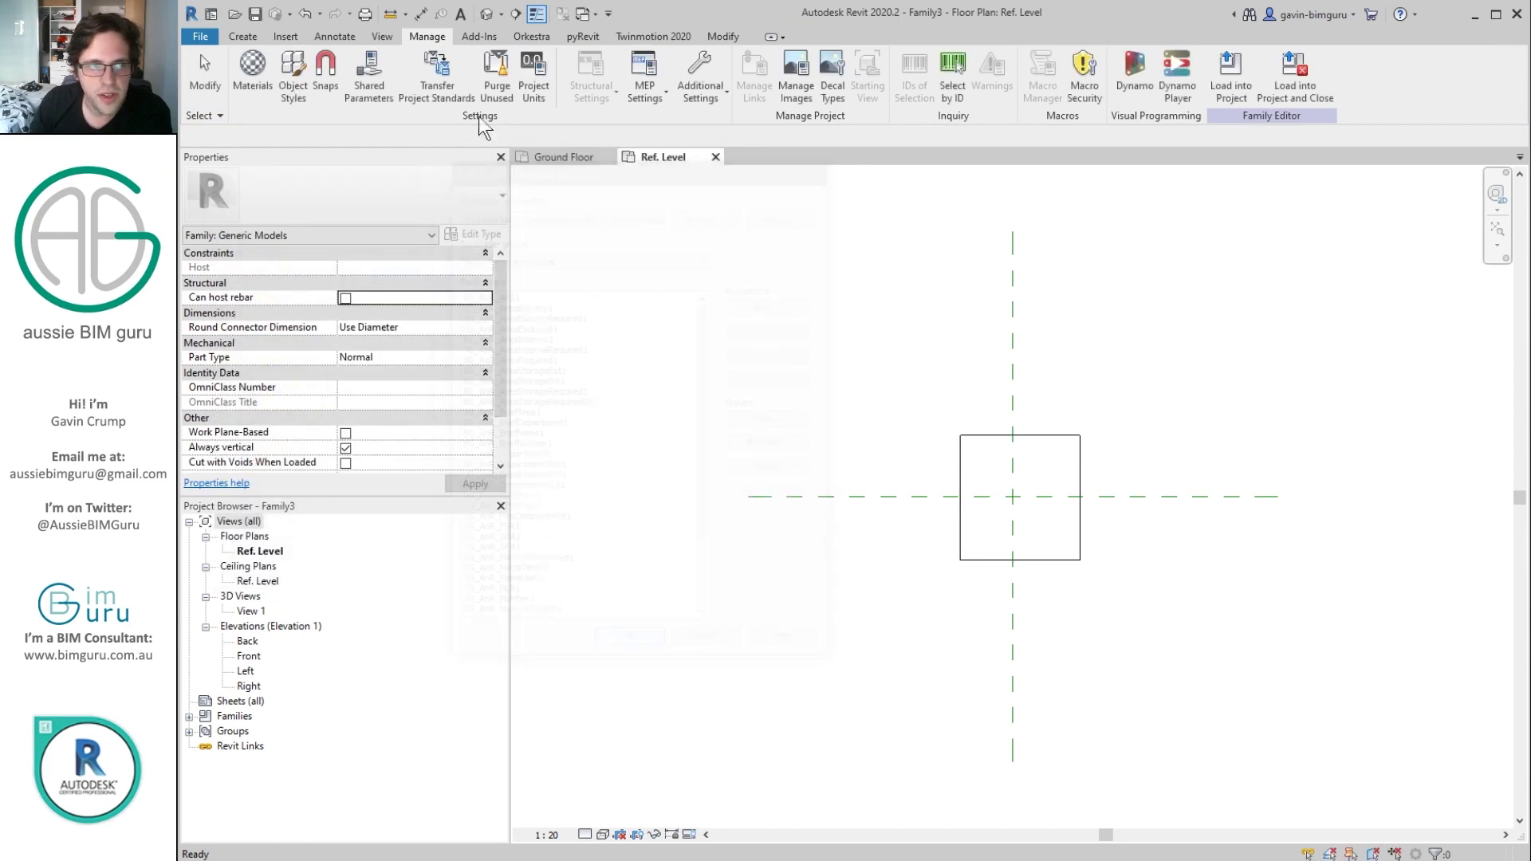
# Start a new family parameter as a shared parameter, choosing BG_DAT_Count2 from the DAT - Data (General) group
pyautogui.click(243, 36)
pyautogui.click(246, 90)
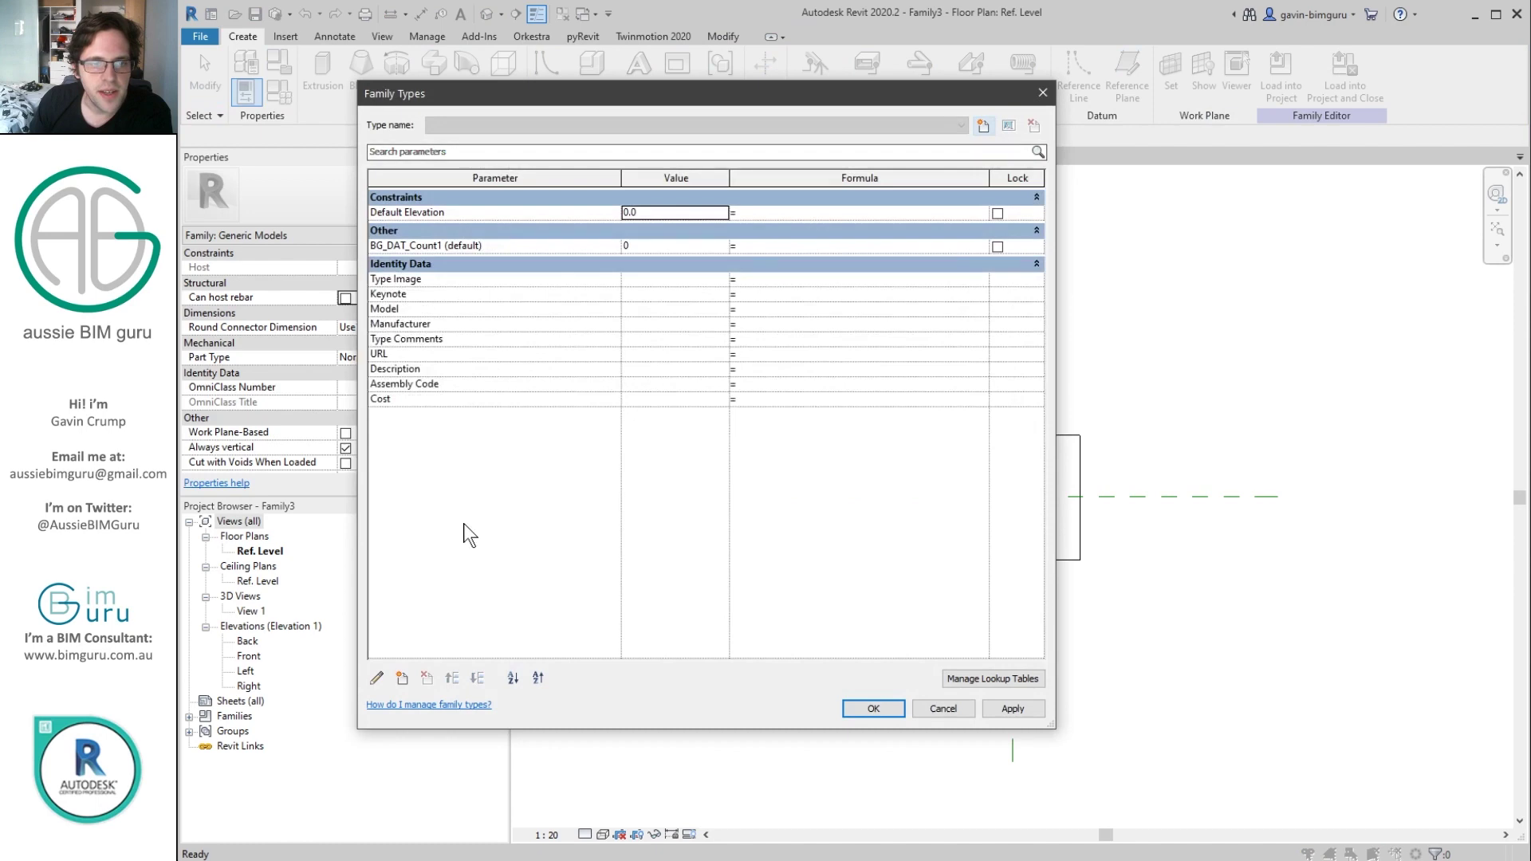
pyautogui.click(401, 678)
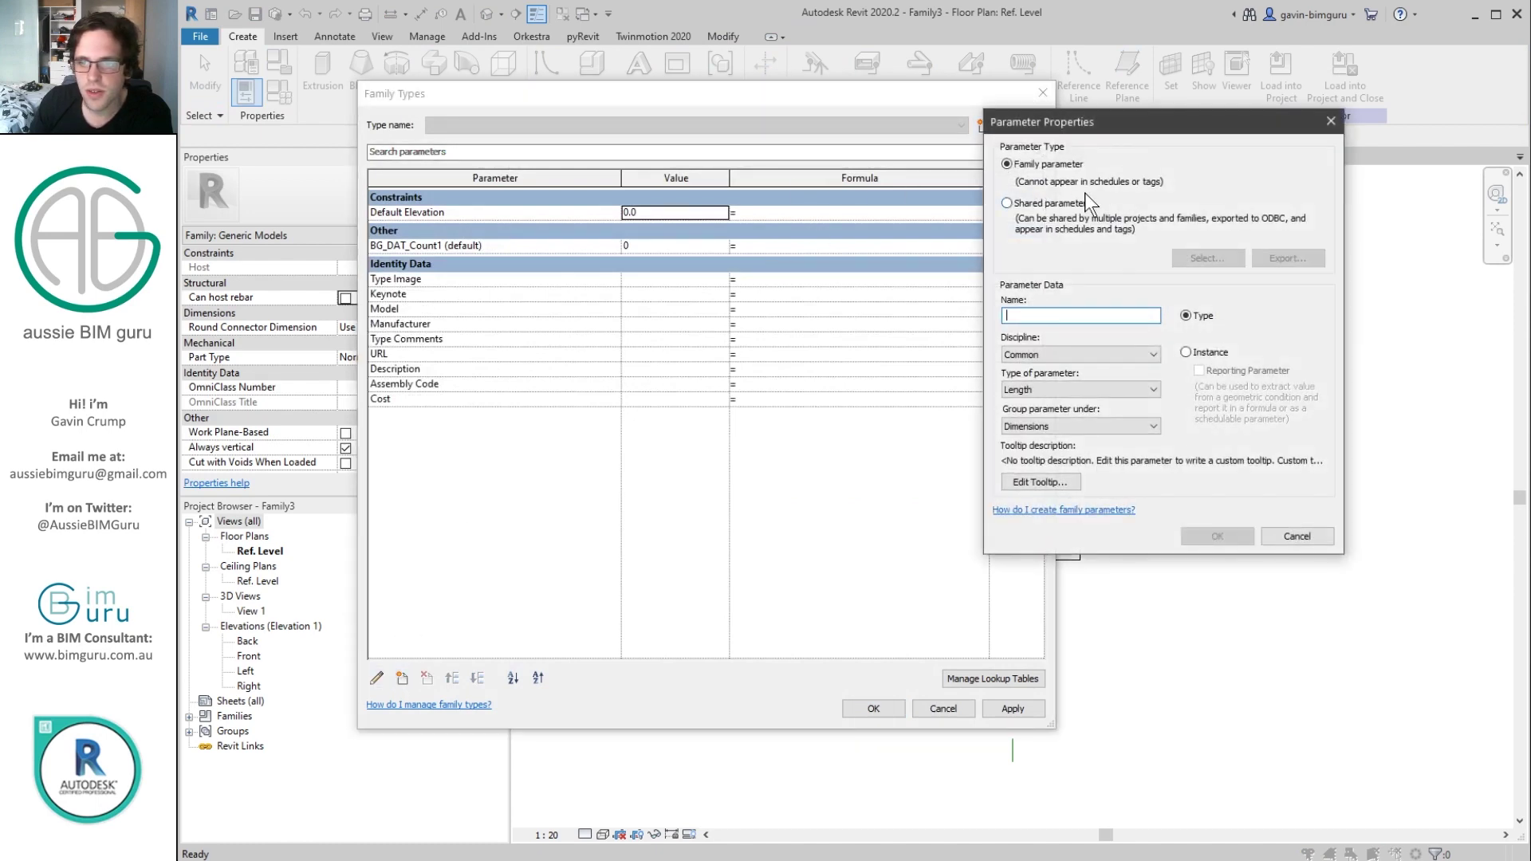
pyautogui.click(1065, 204)
pyautogui.click(1207, 258)
pyautogui.click(744, 272)
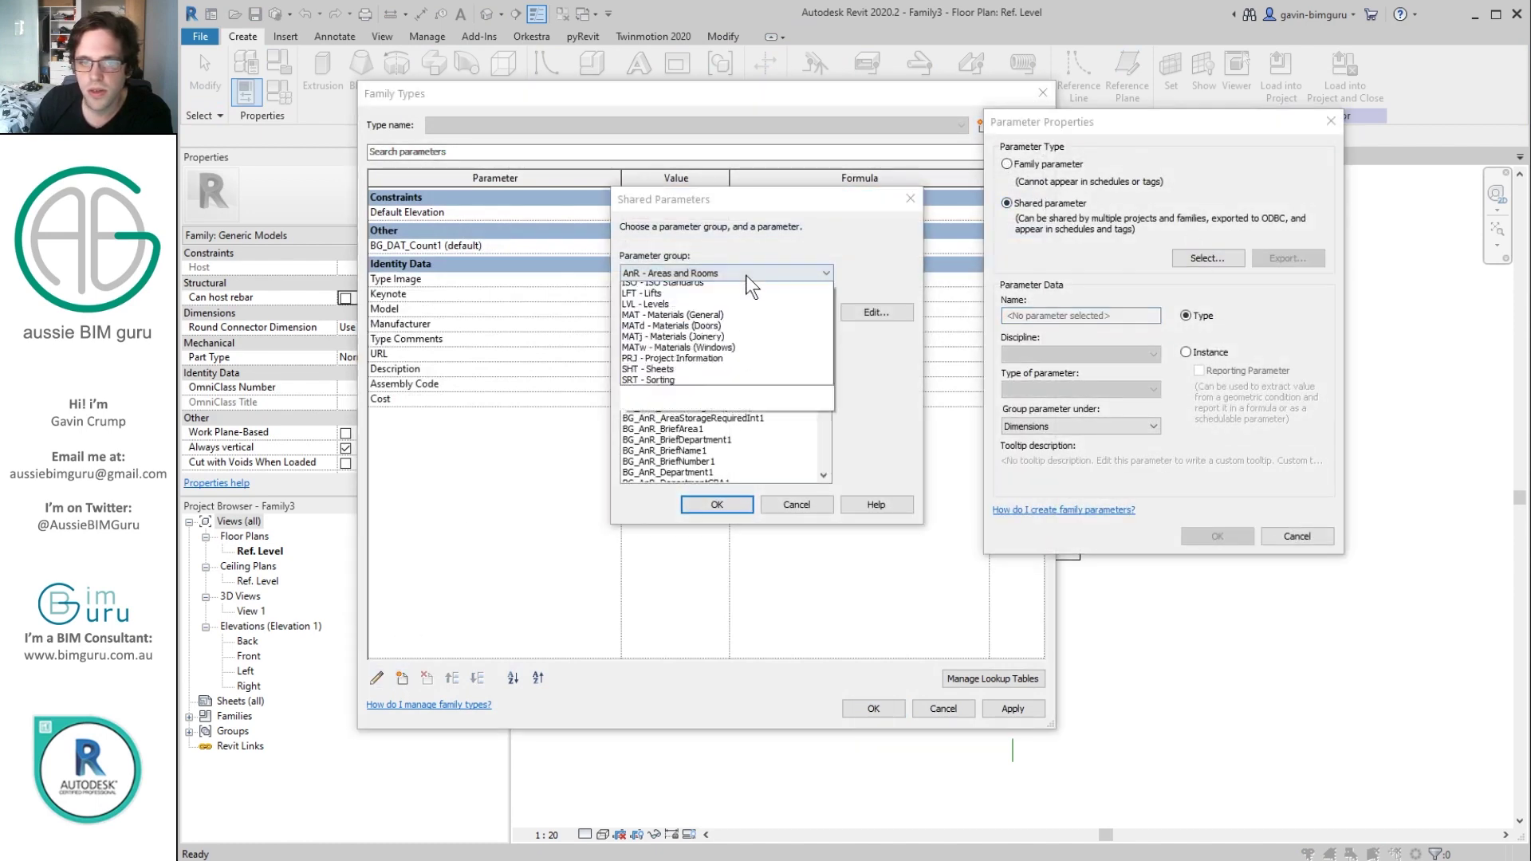
pyautogui.click(698, 309)
pyautogui.click(685, 417)
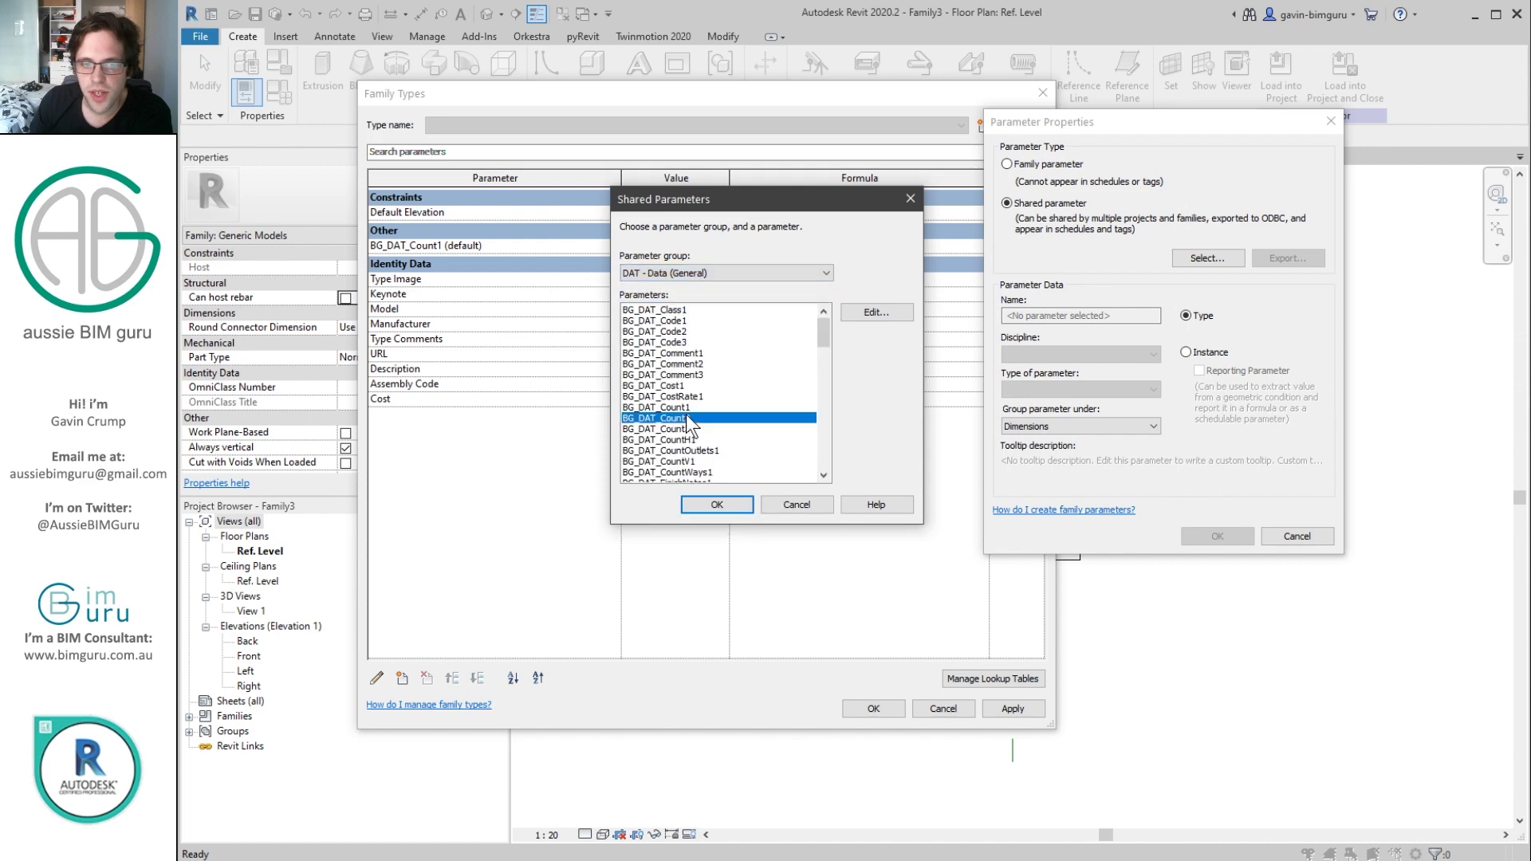
pyautogui.click(717, 504)
# Group BG_DAT_Count2 under Other, make it an instance parameter, and accept the new parameter and family types
pyautogui.scroll(-10, 1129, 421)
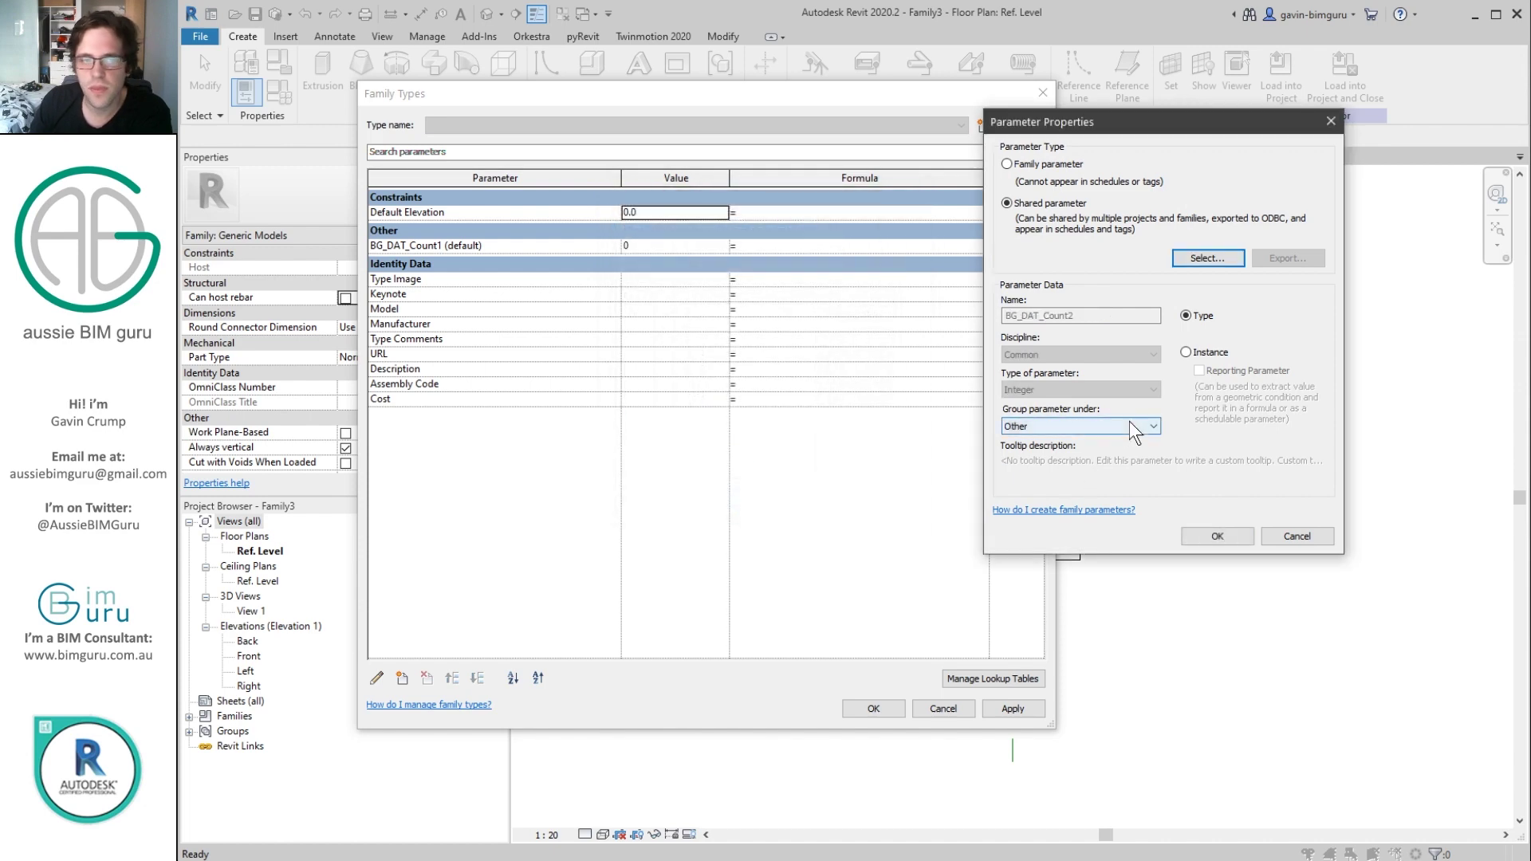
pyautogui.click(1196, 353)
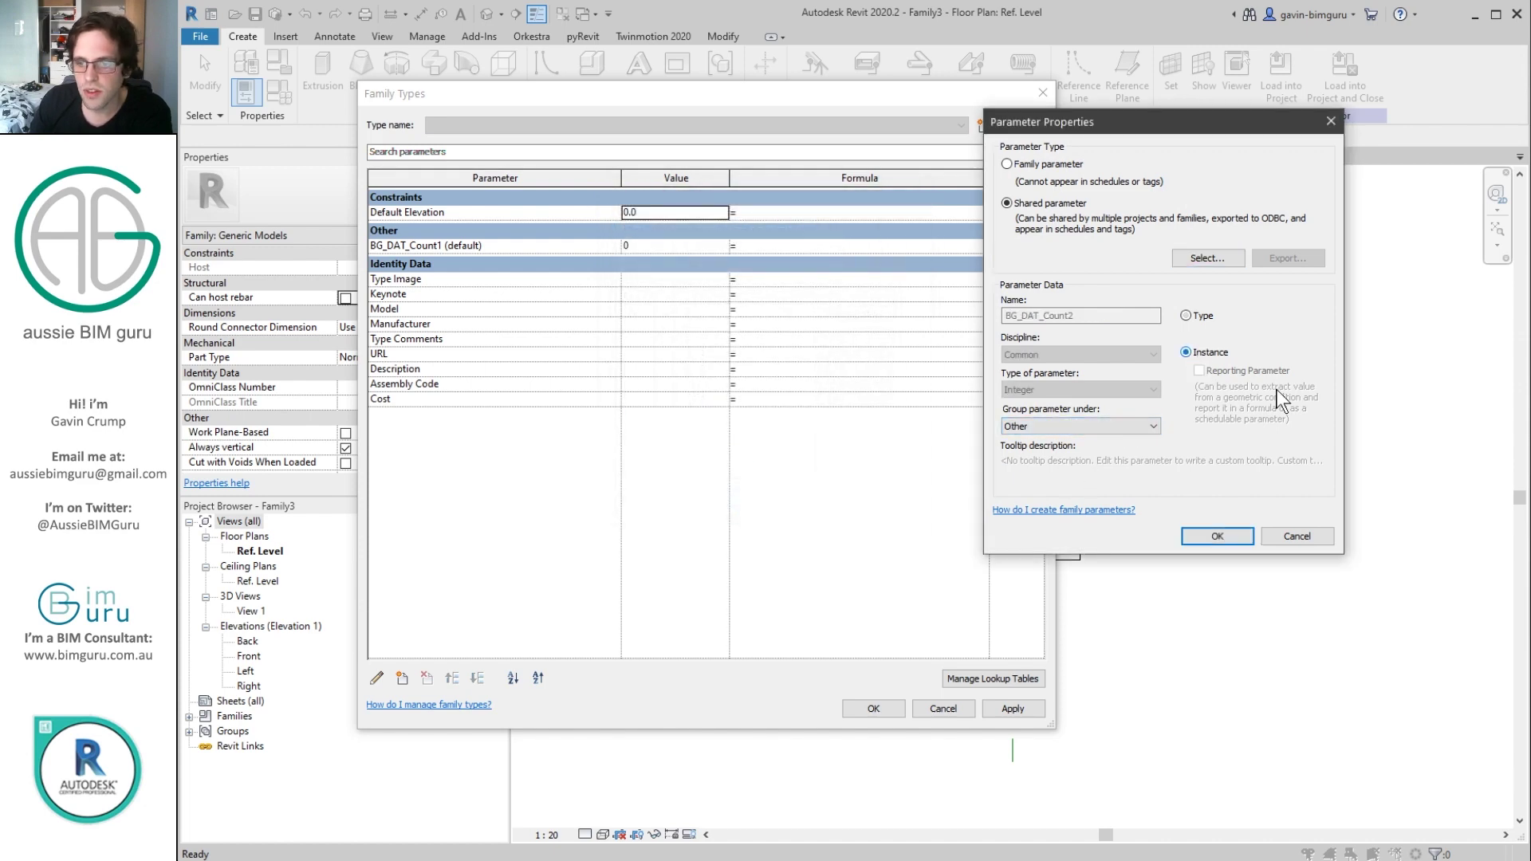
pyautogui.click(1206, 535)
pyautogui.click(869, 708)
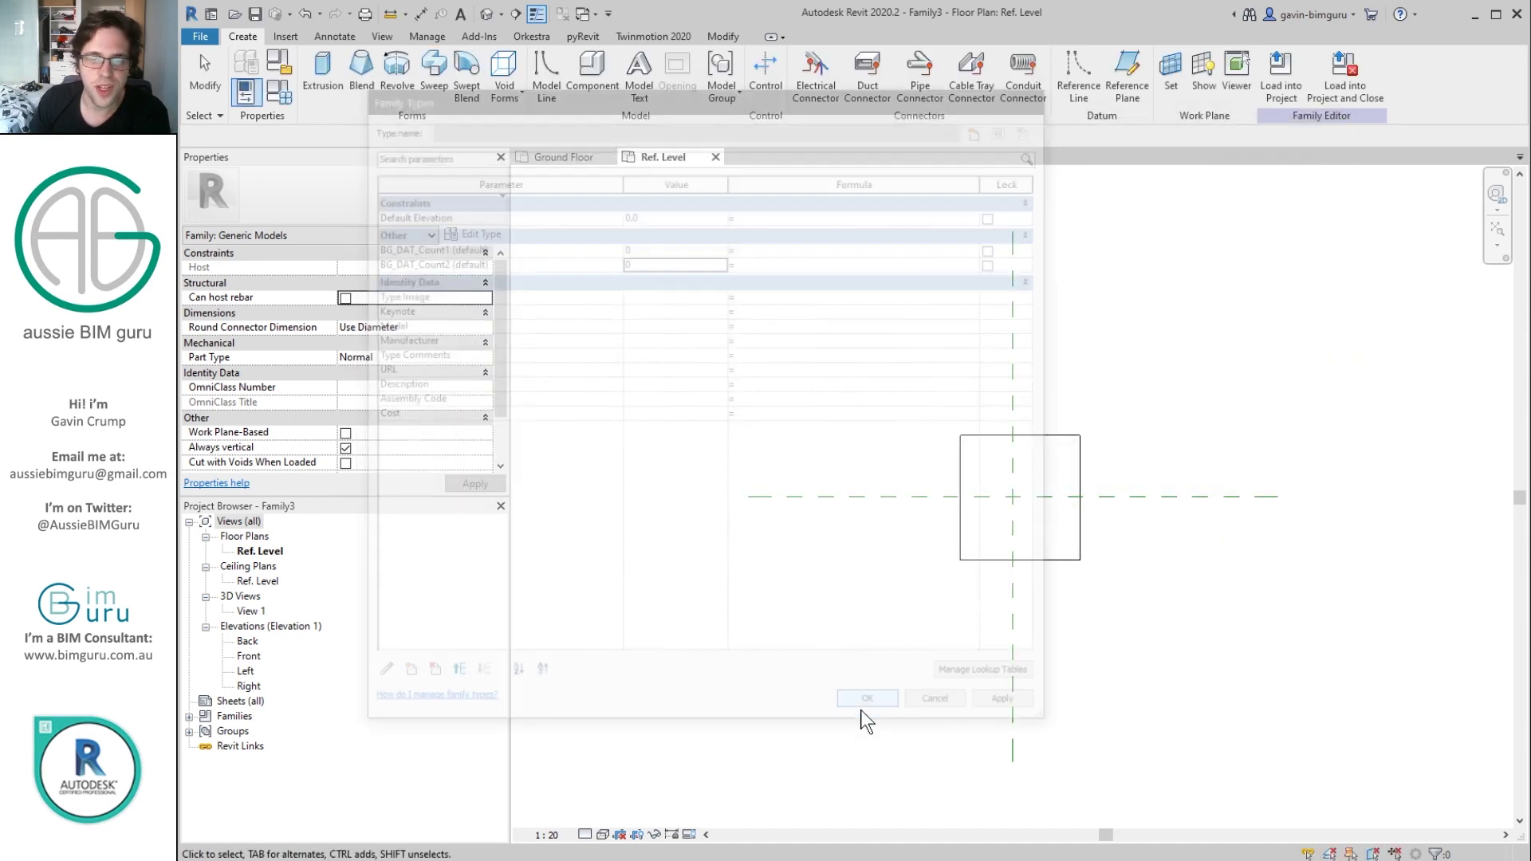
# Load the family into the project and check the placed square's instance properties for the BG_DAT parameters
pyautogui.click(1277, 85)
pyautogui.click(811, 435)
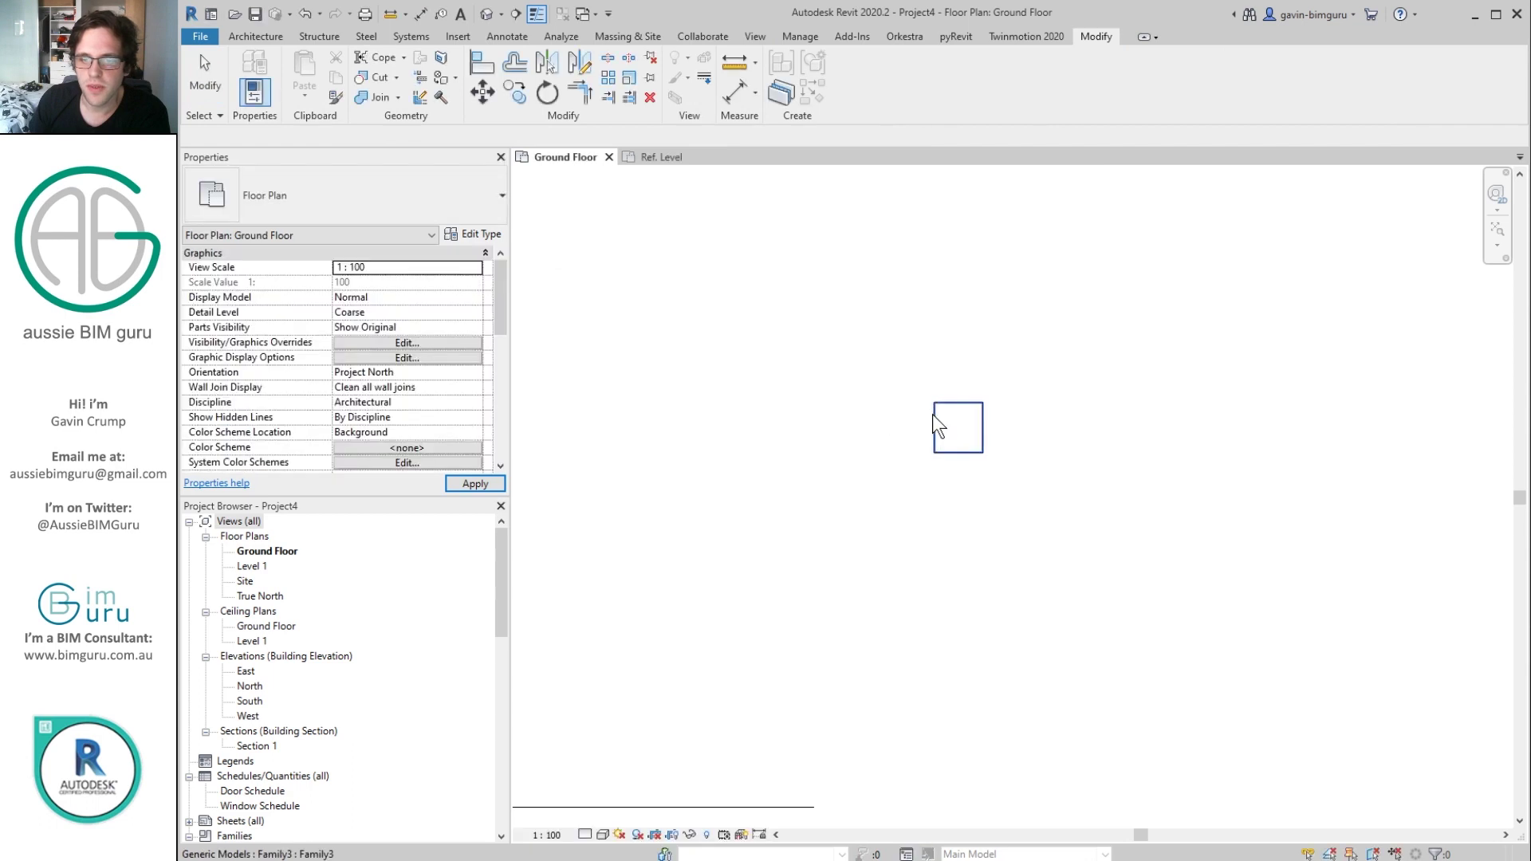
pyautogui.click(937, 424)
pyautogui.scroll(-2, 494, 366)
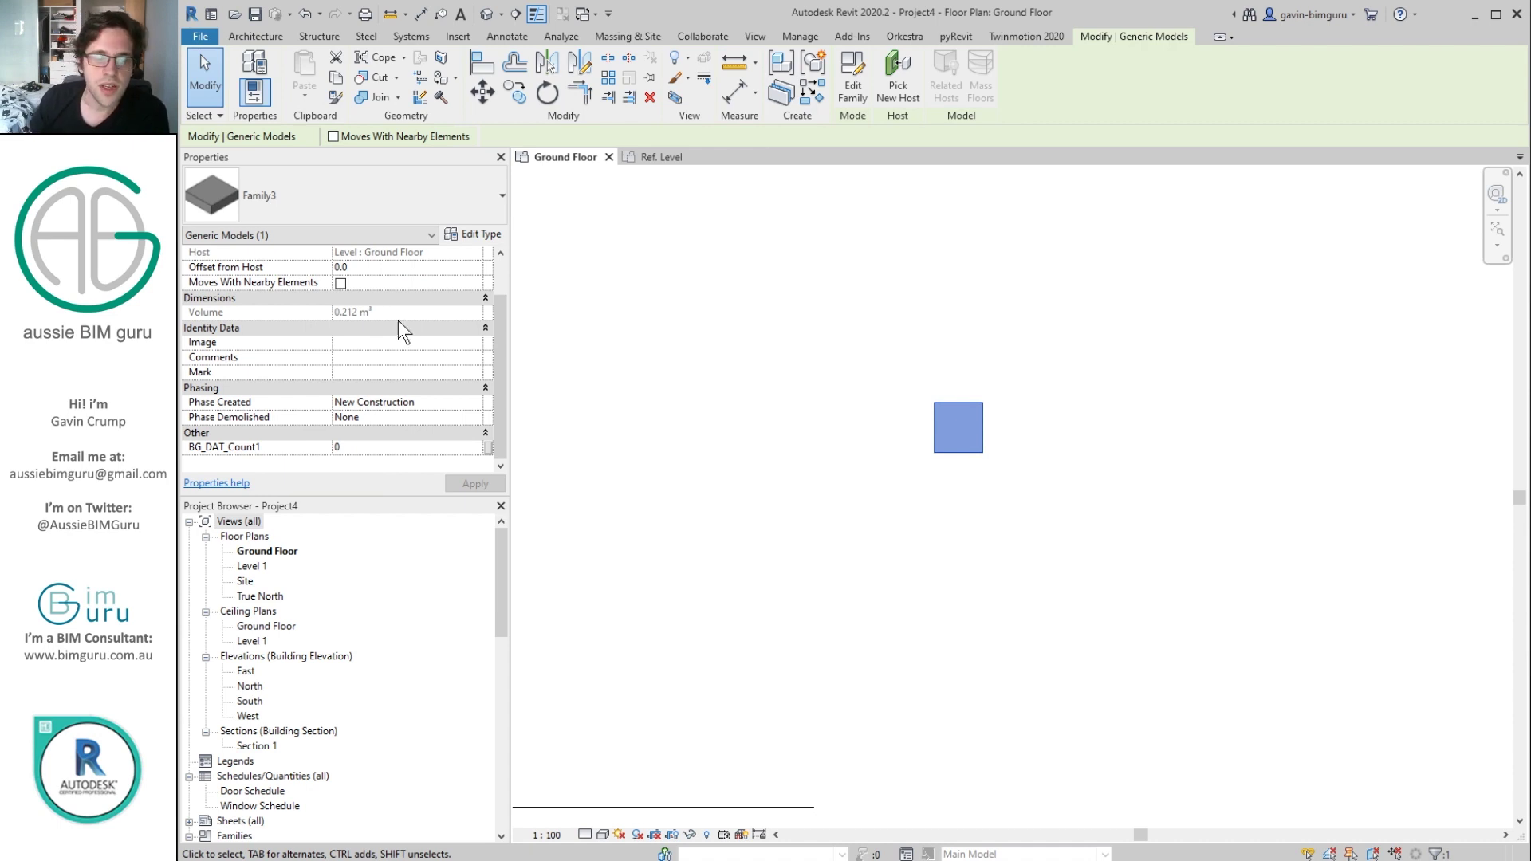
pyautogui.click(404, 716)
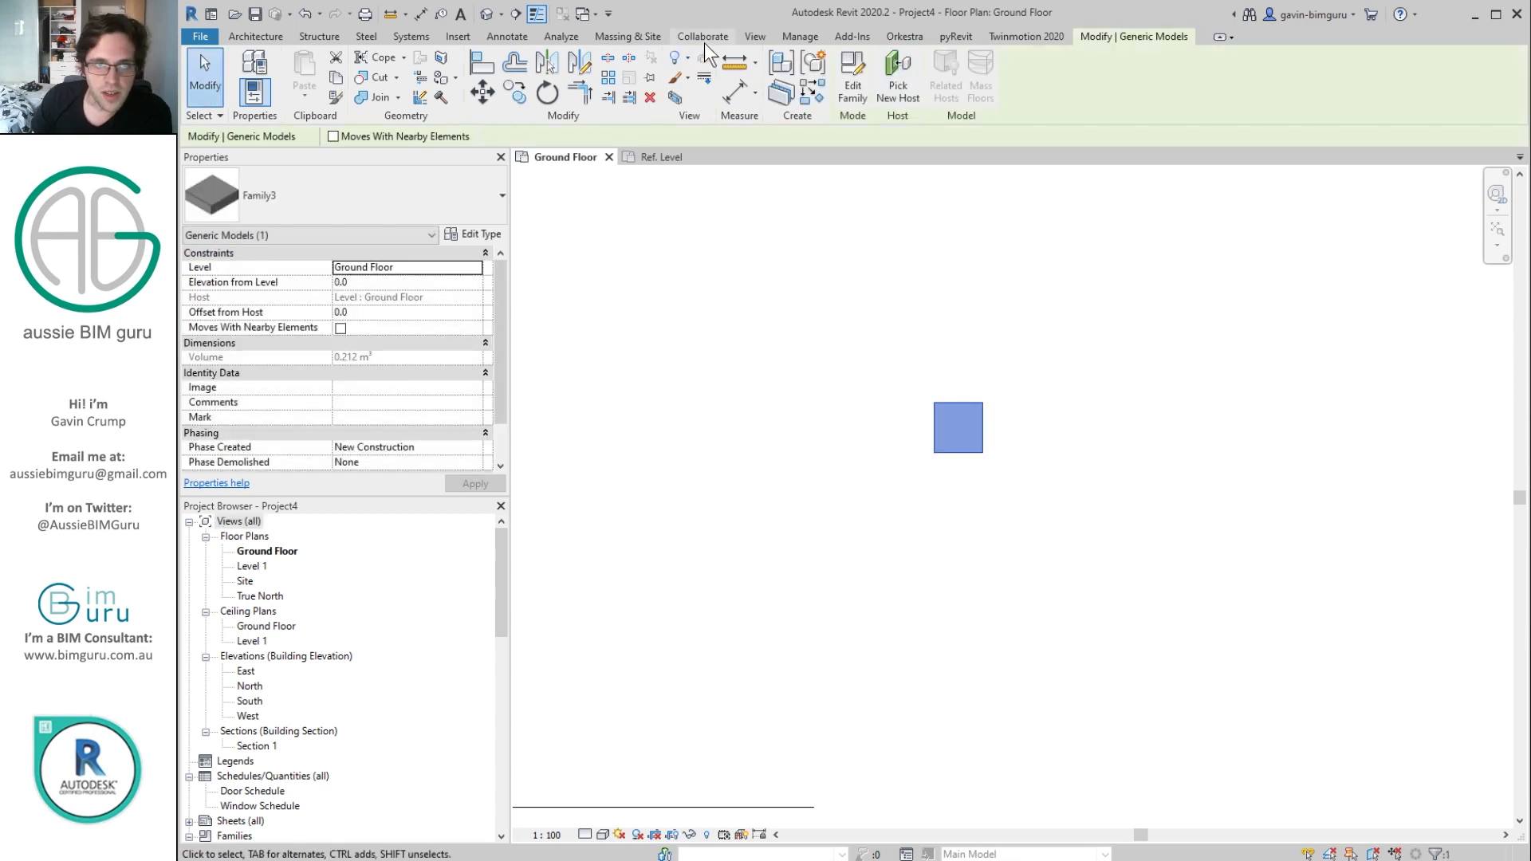
# Create a new schedule for the Generic Models category
pyautogui.click(754, 36)
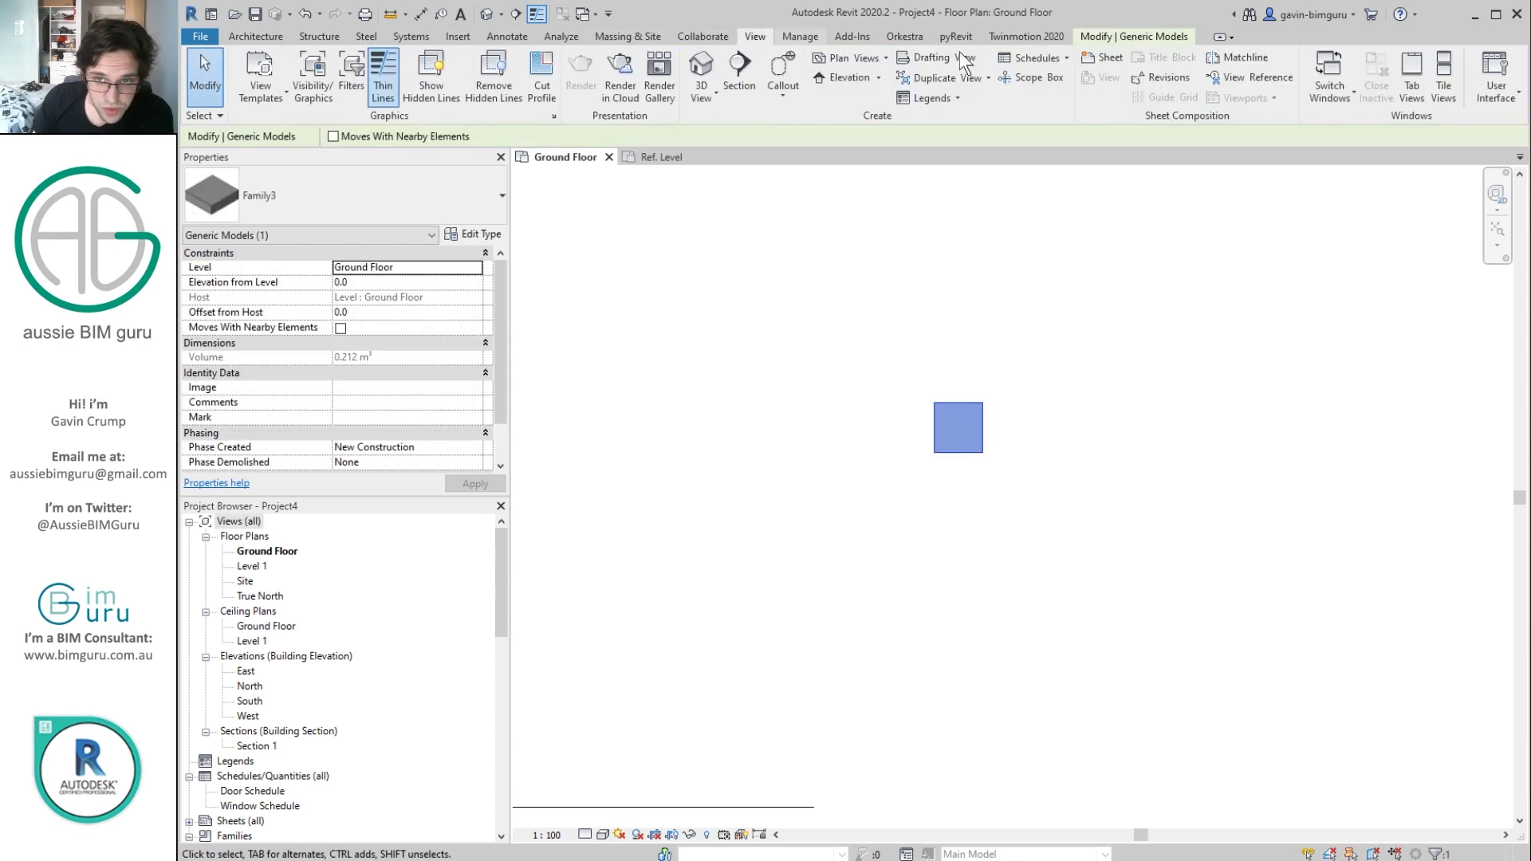
pyautogui.click(1046, 56)
pyautogui.click(1099, 86)
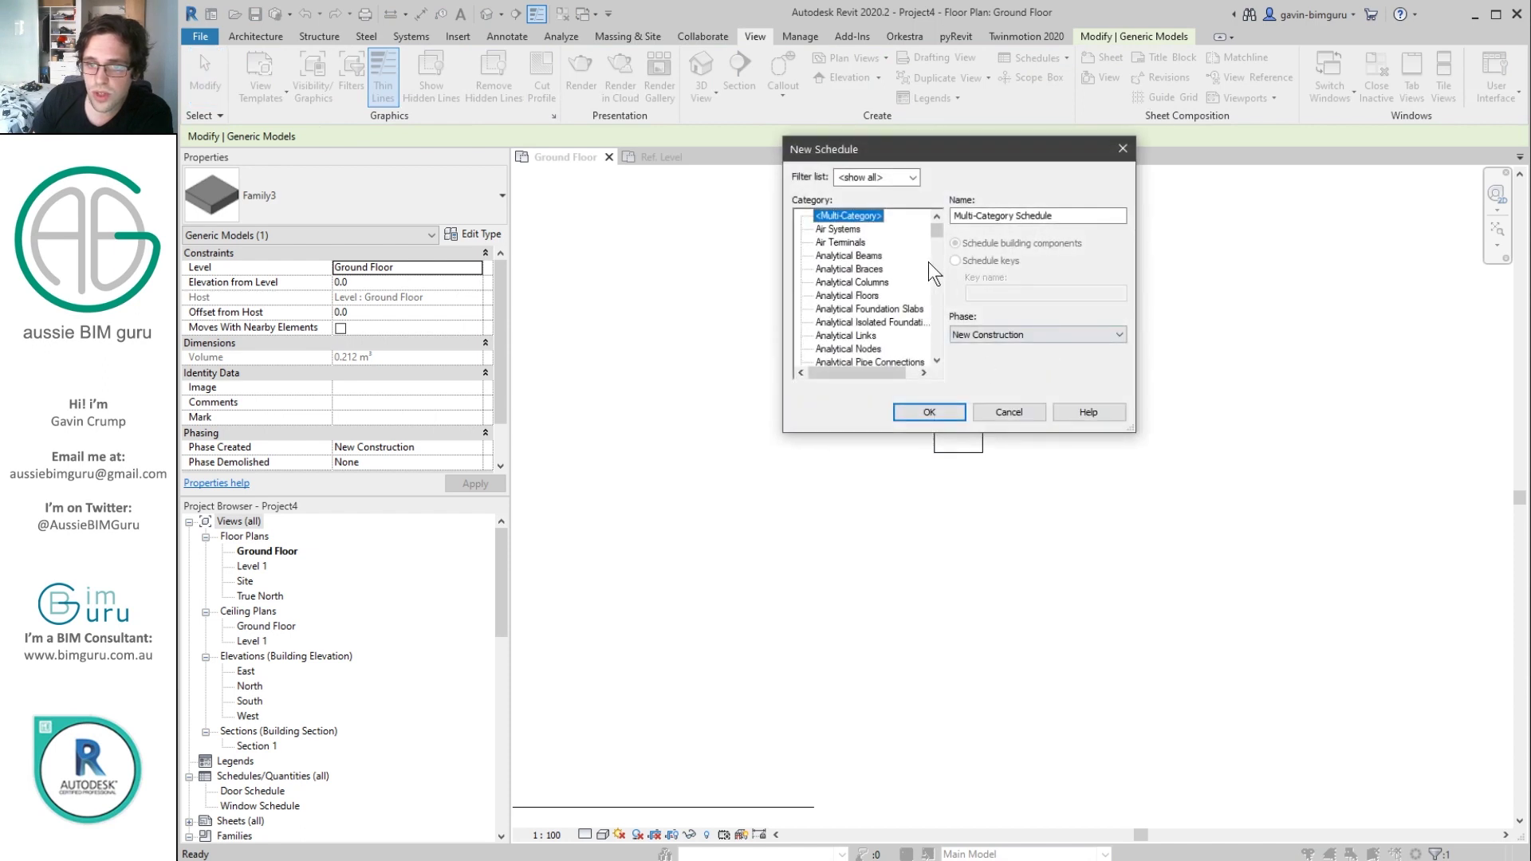
pyautogui.moveTo(934, 231); pyautogui.dragTo(941, 289)
pyautogui.click(841, 268)
pyautogui.click(861, 245)
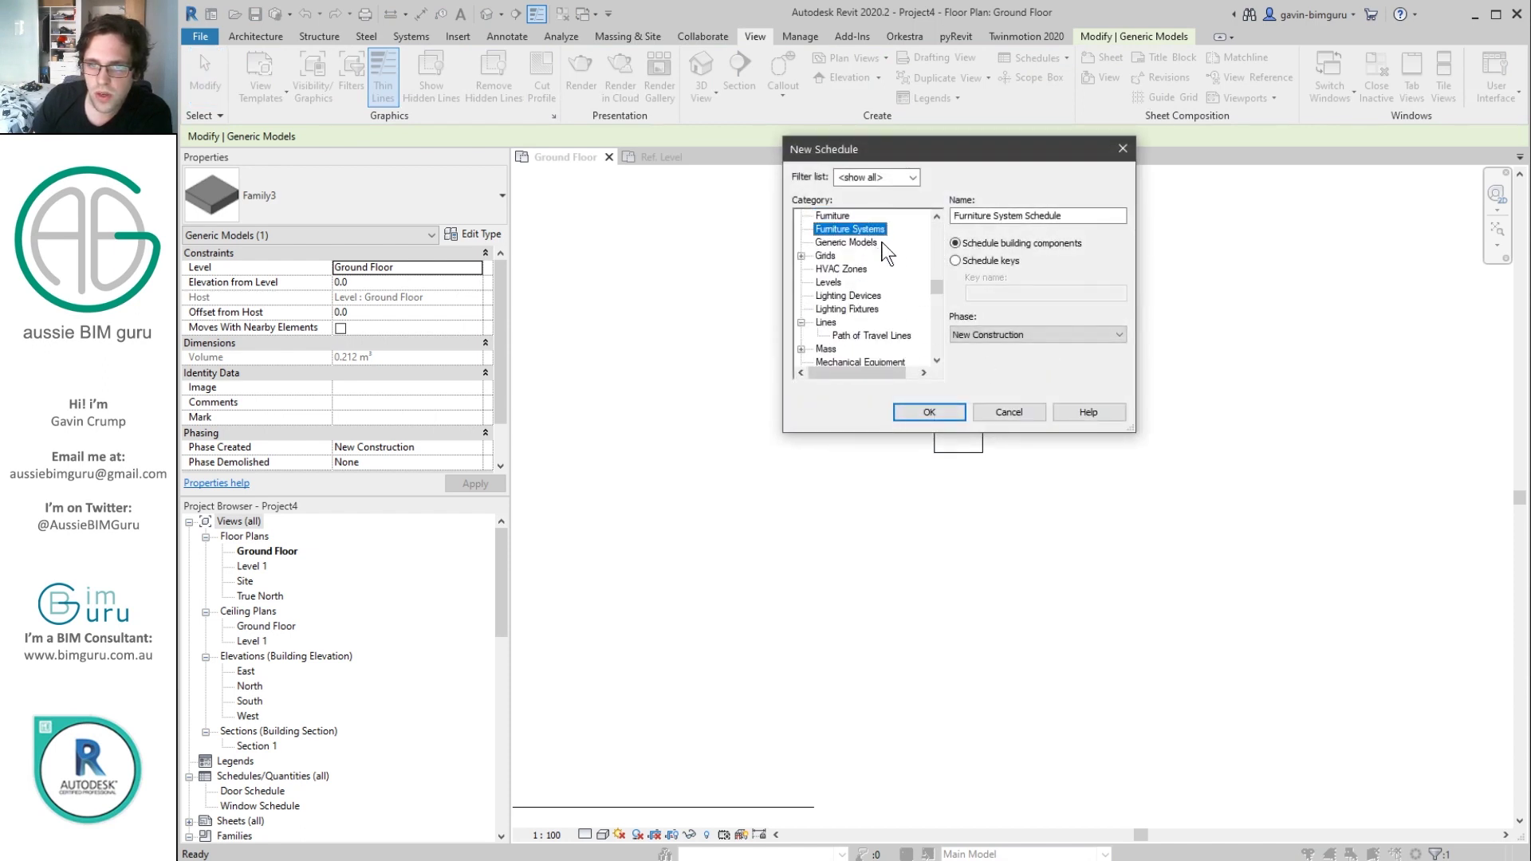
pyautogui.click(929, 412)
# Add BG_DAT_Count1 and BG_DAT_Count2 as the schedule's fields and generate the schedule
pyautogui.click(733, 374)
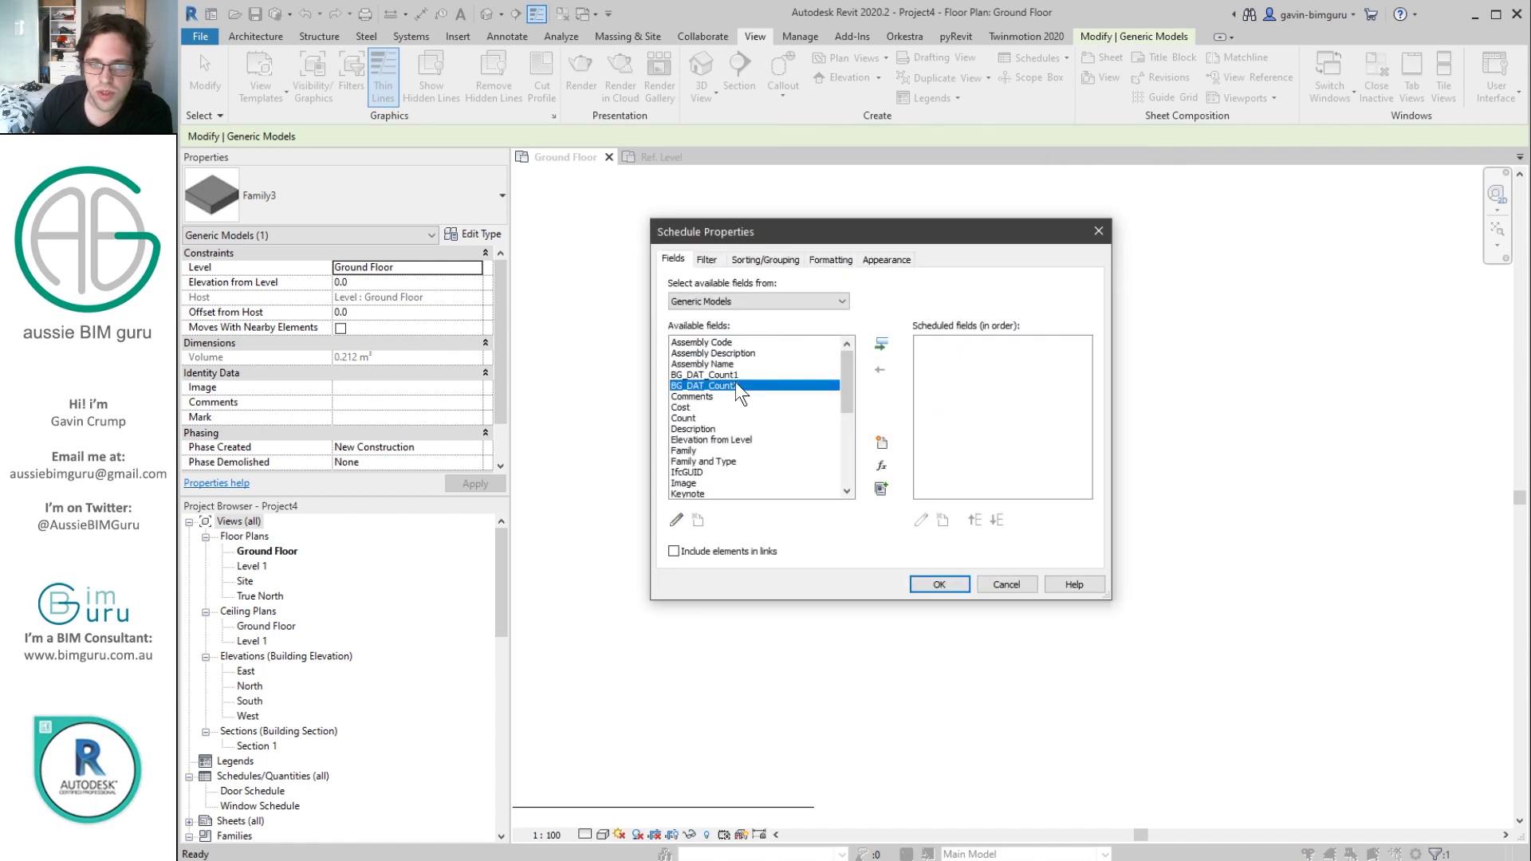
pyautogui.click(881, 344)
pyautogui.click(880, 346)
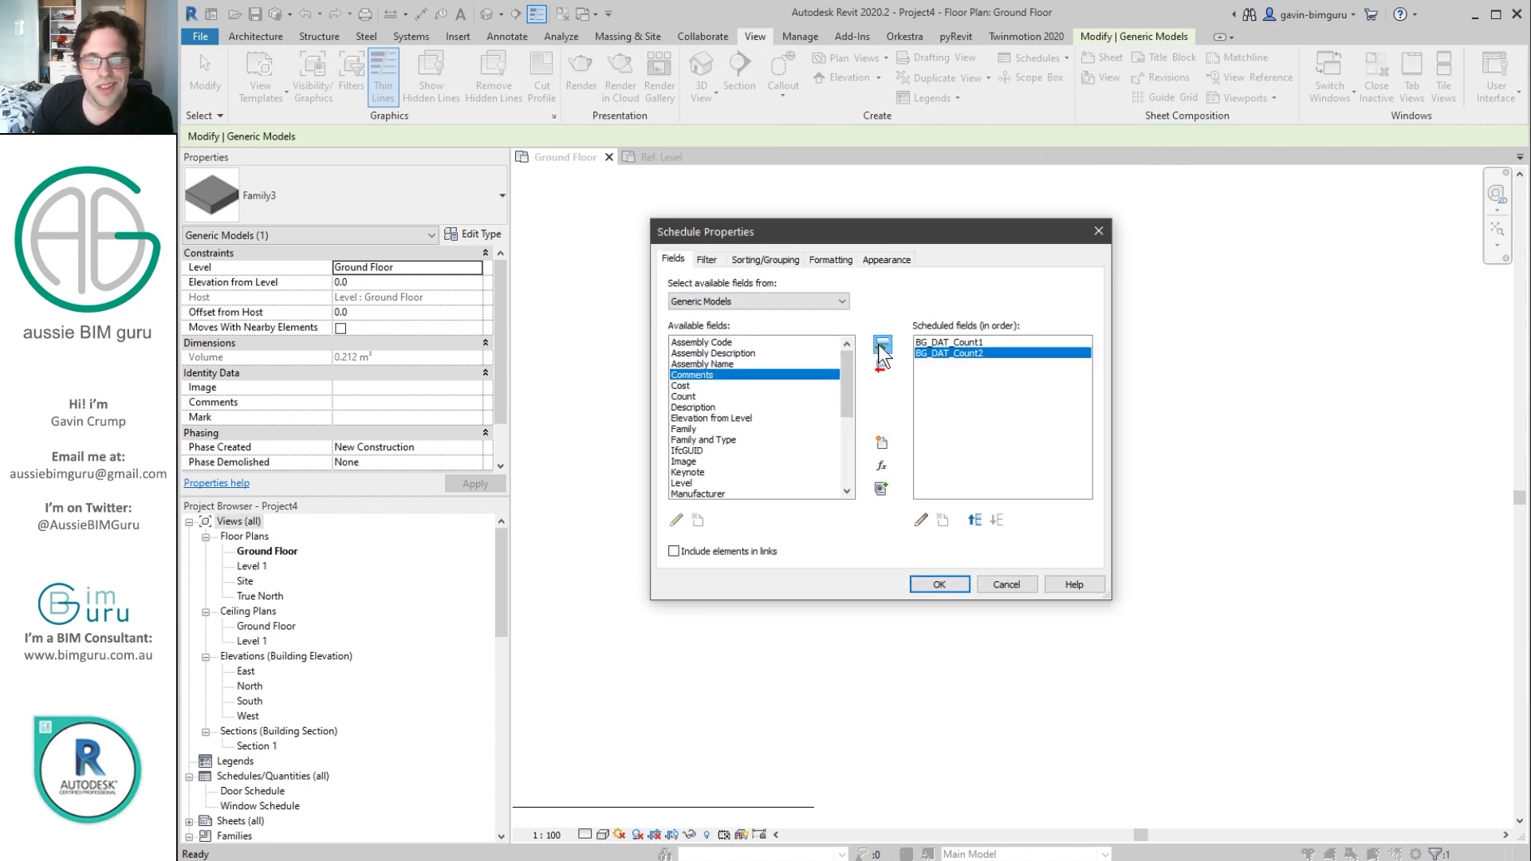
pyautogui.click(939, 584)
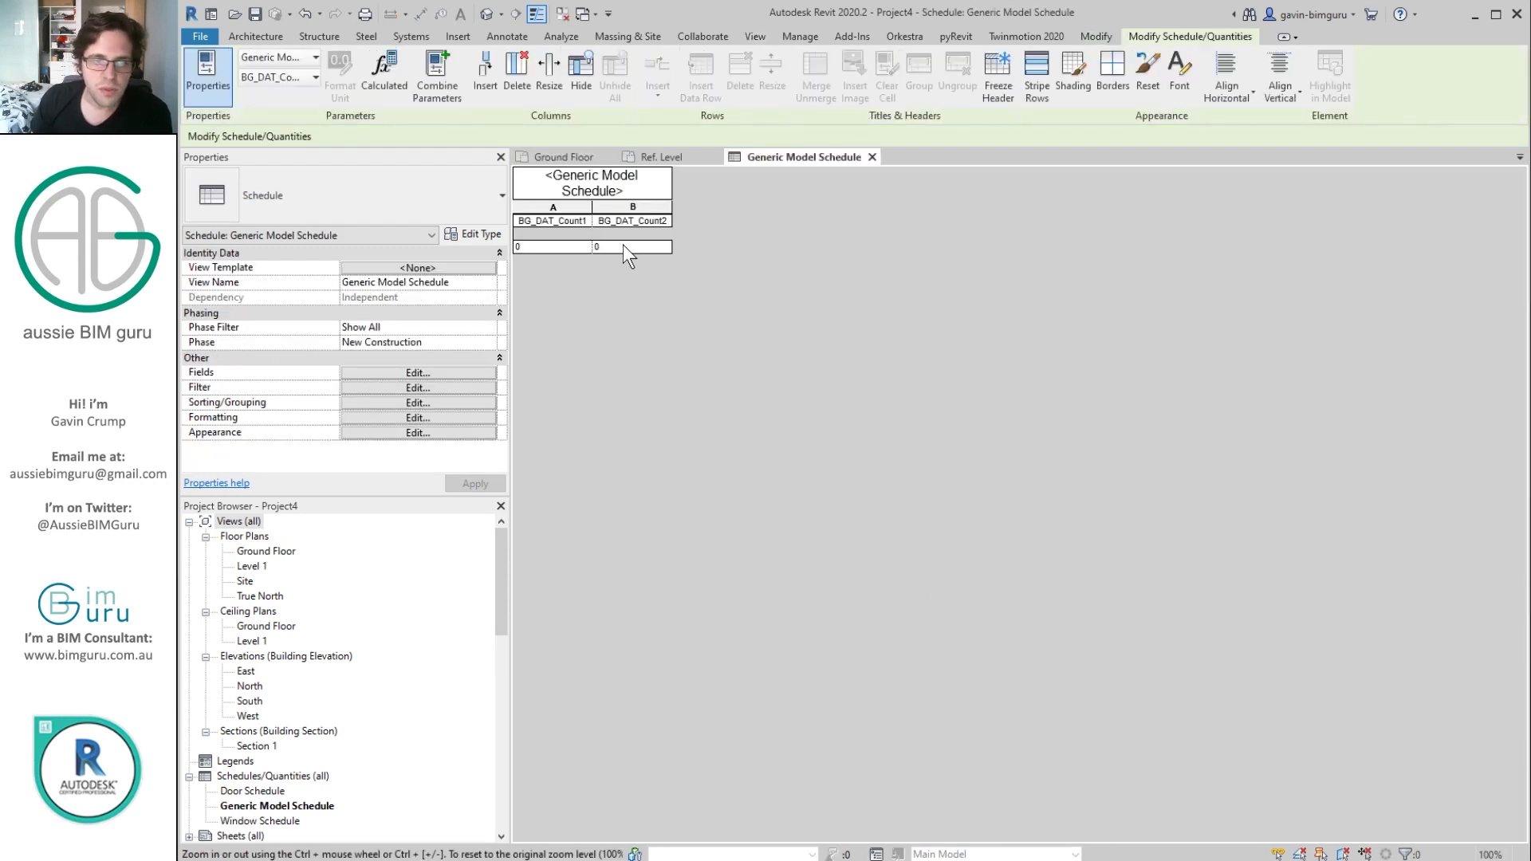
# In the generic model's schedule row, set BG_DAT_Count1 to 1 and BG_DAT_Count2 to 2
pyautogui.click(606, 248)
pyautogui.click(567, 247)
pyautogui.write('1')
pyautogui.click(620, 249)
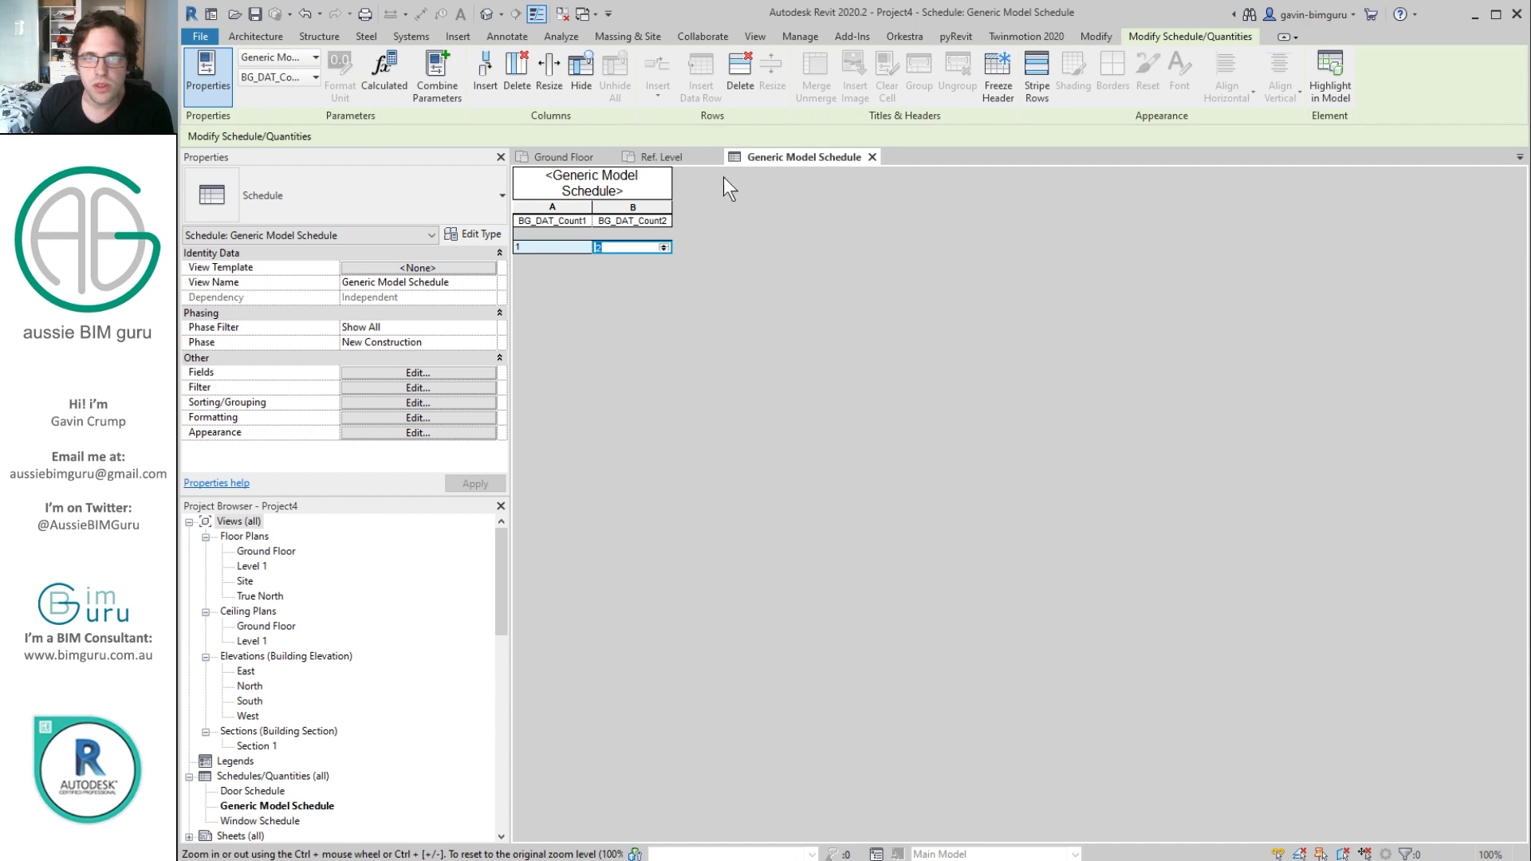
# Return to the Ground Floor plan and check the square's instance properties for the two count parameters
pyautogui.click(661, 153)
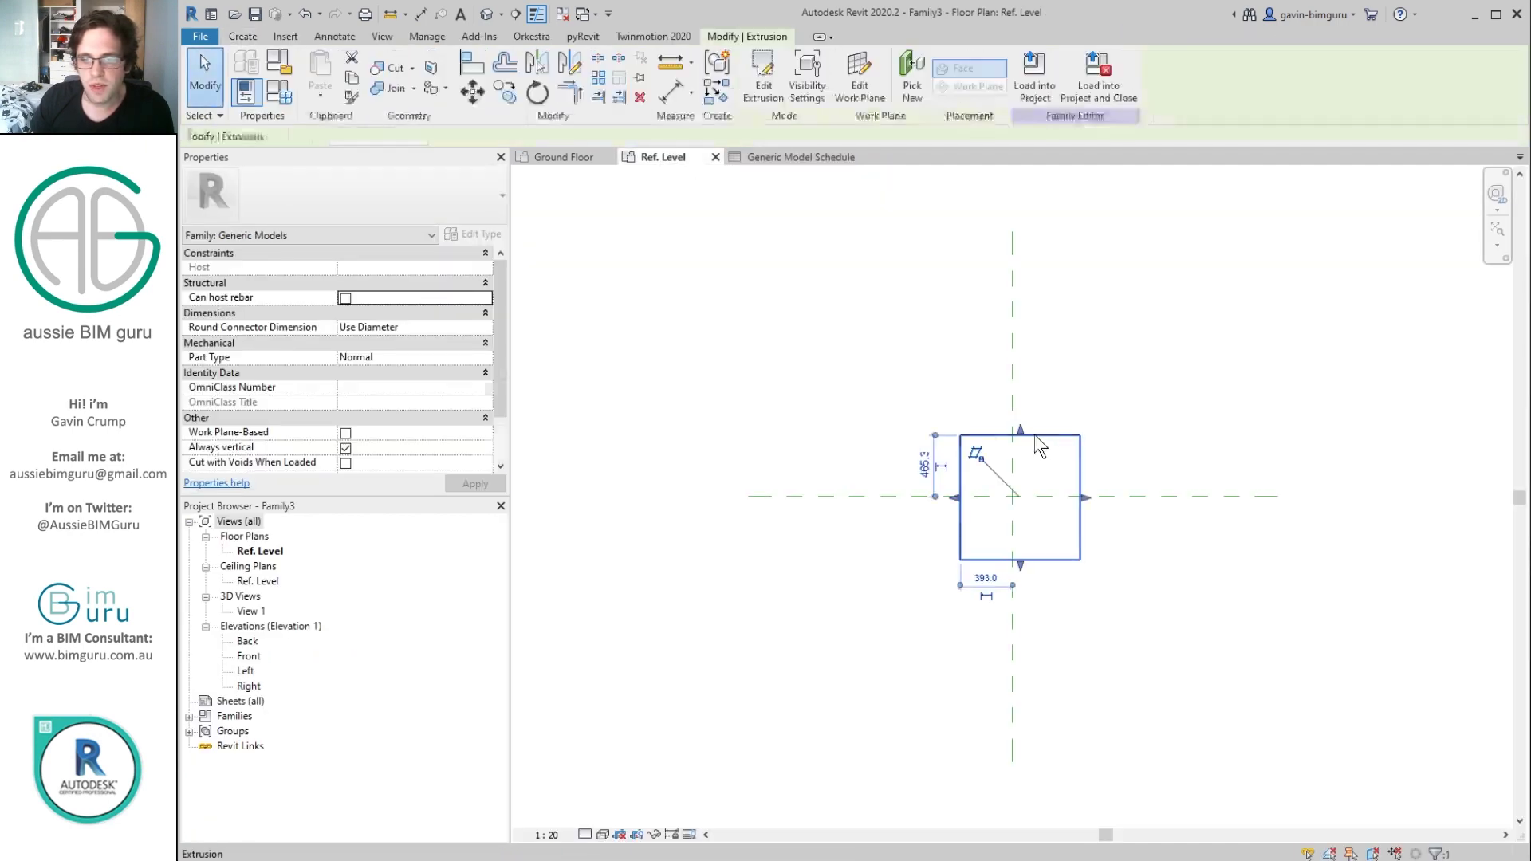
pyautogui.click(594, 163)
pyautogui.click(983, 405)
pyautogui.scroll(-1, 346, 418)
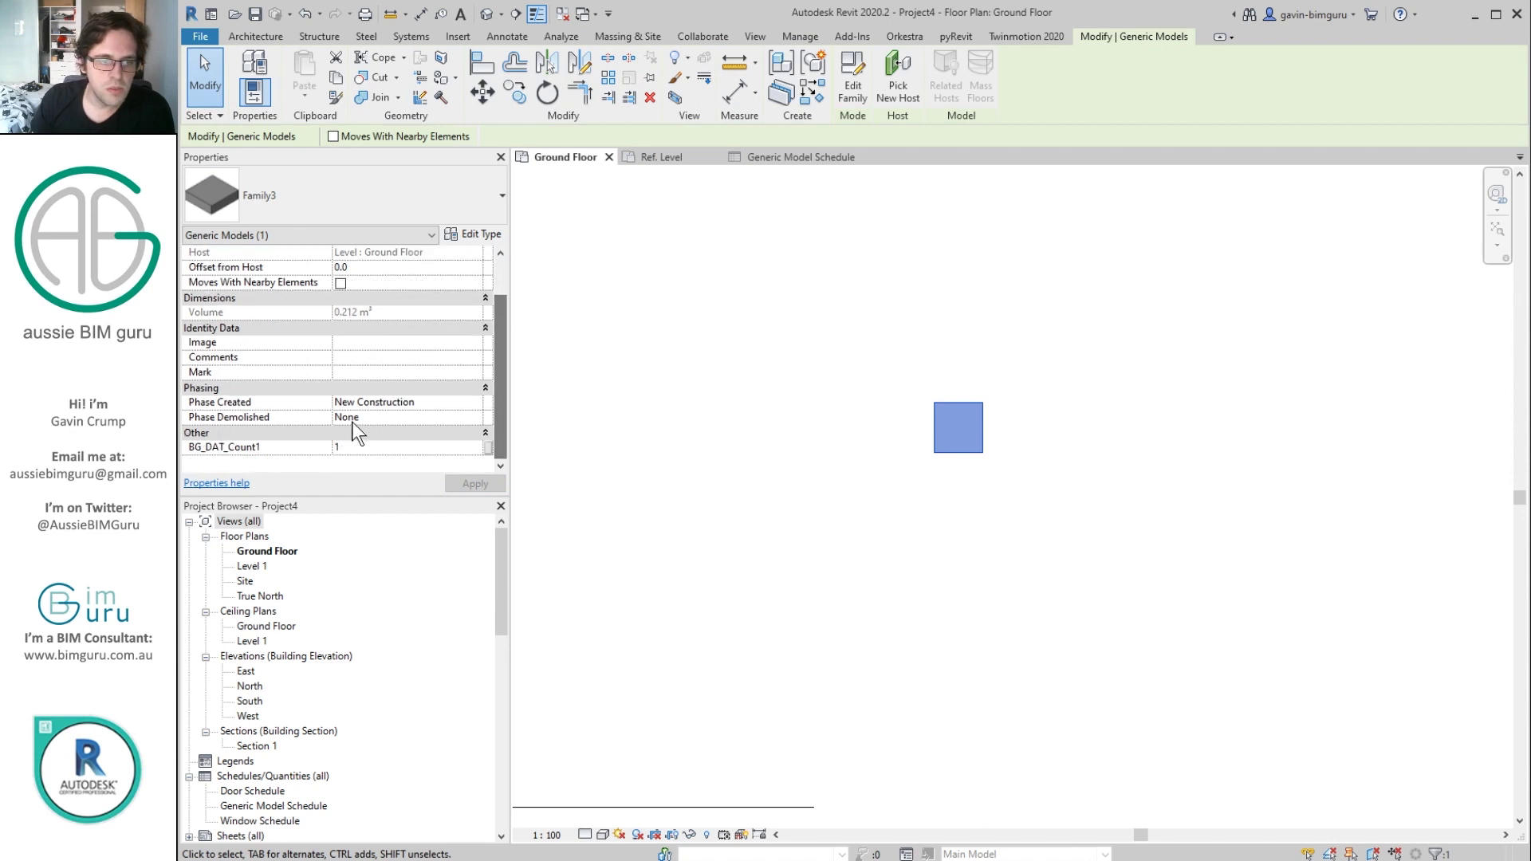
pyautogui.press('Escape')
# Open Dynamo and place a Select Model Elements node in the Home workspace
pyautogui.click(802, 37)
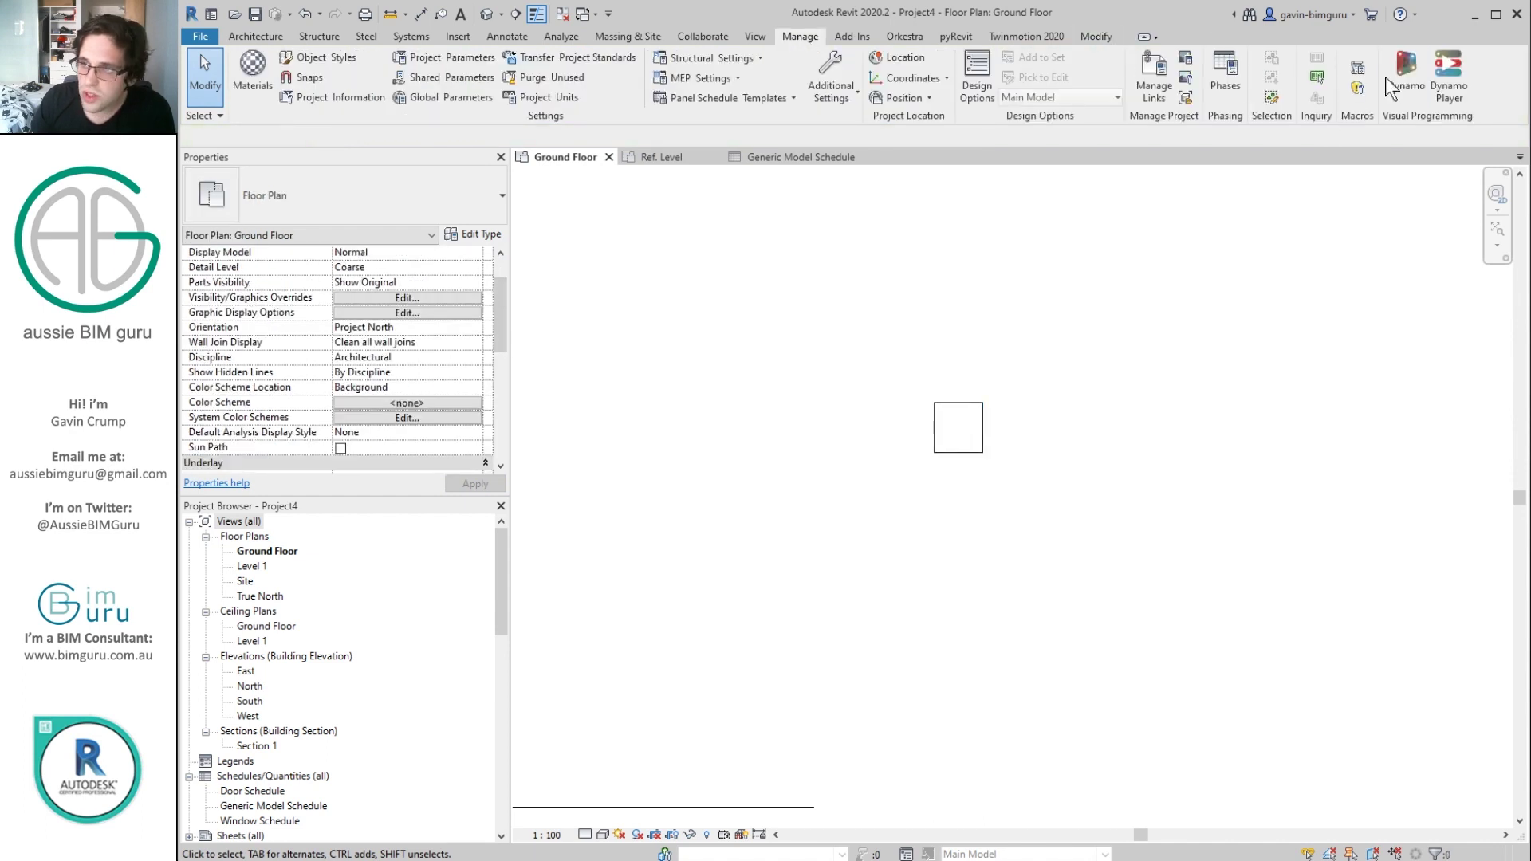
pyautogui.click(1387, 86)
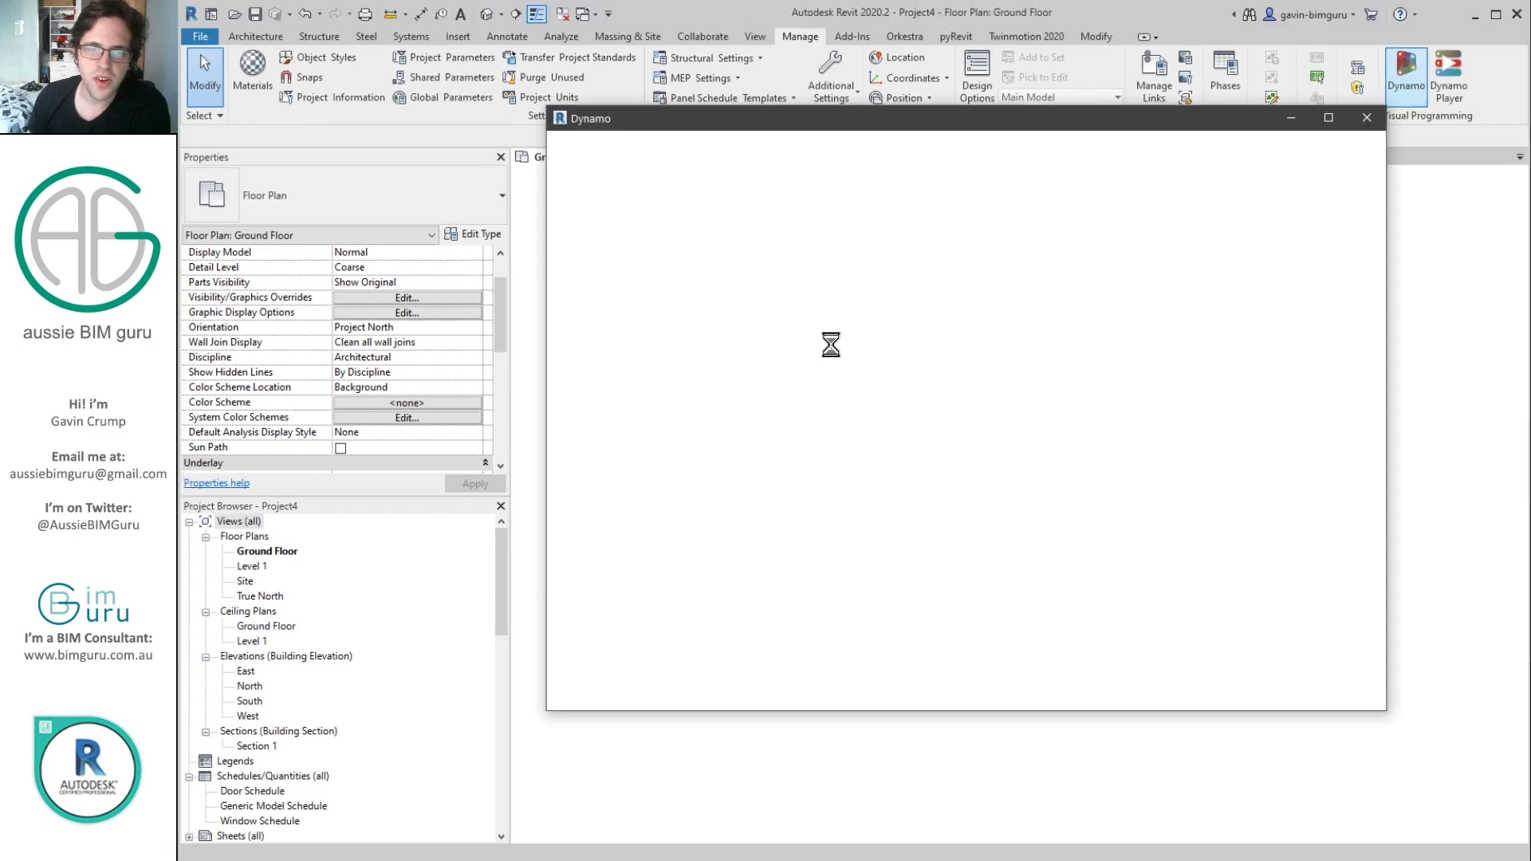
pyautogui.click(831, 346)
pyautogui.rightClick(893, 375)
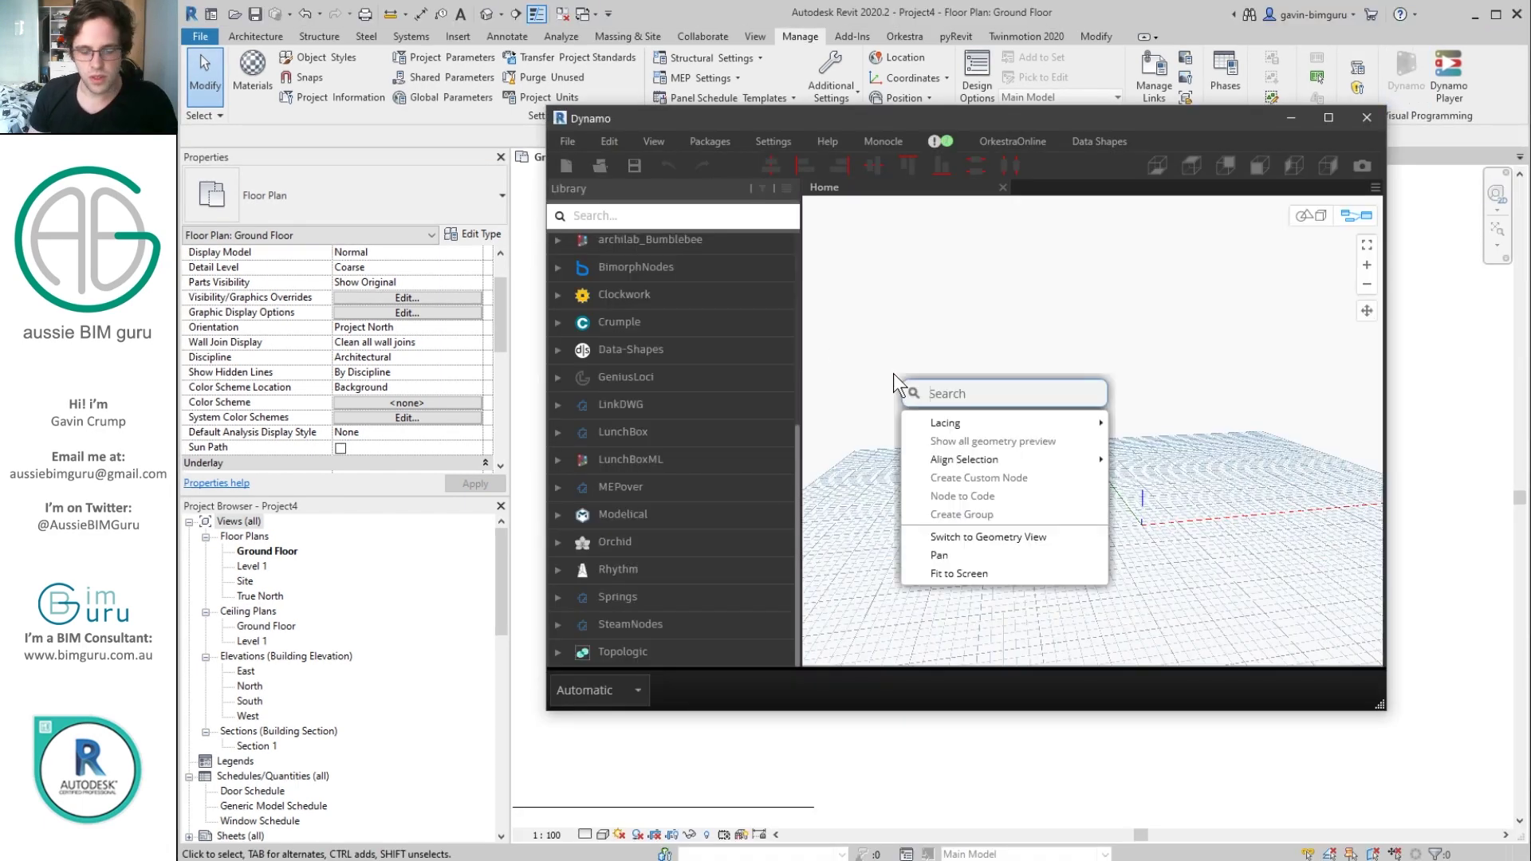
pyautogui.write('select mod')
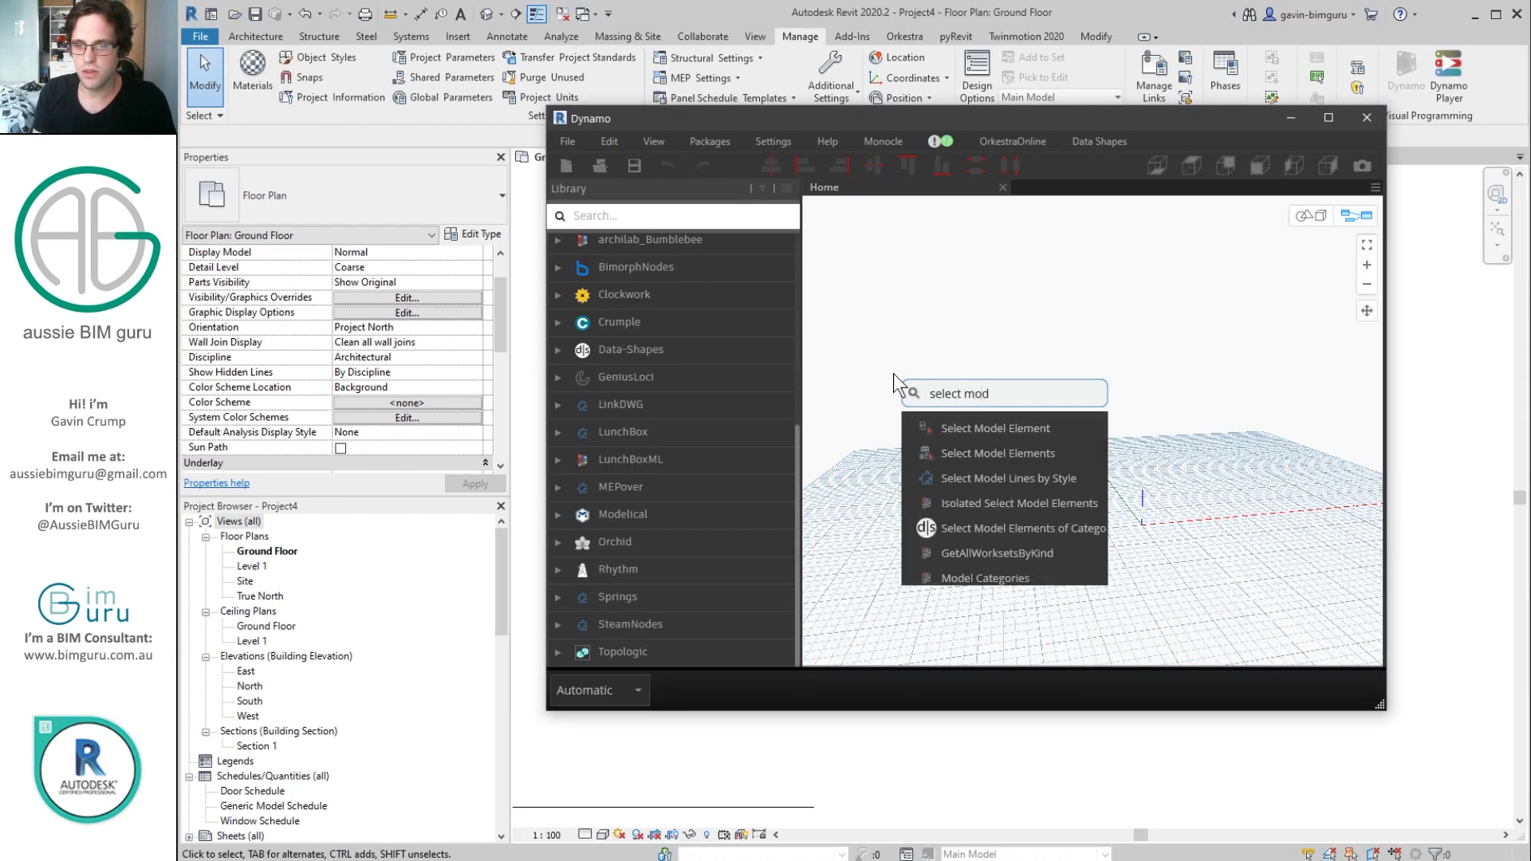
pyautogui.write('el ele')
pyautogui.click(984, 452)
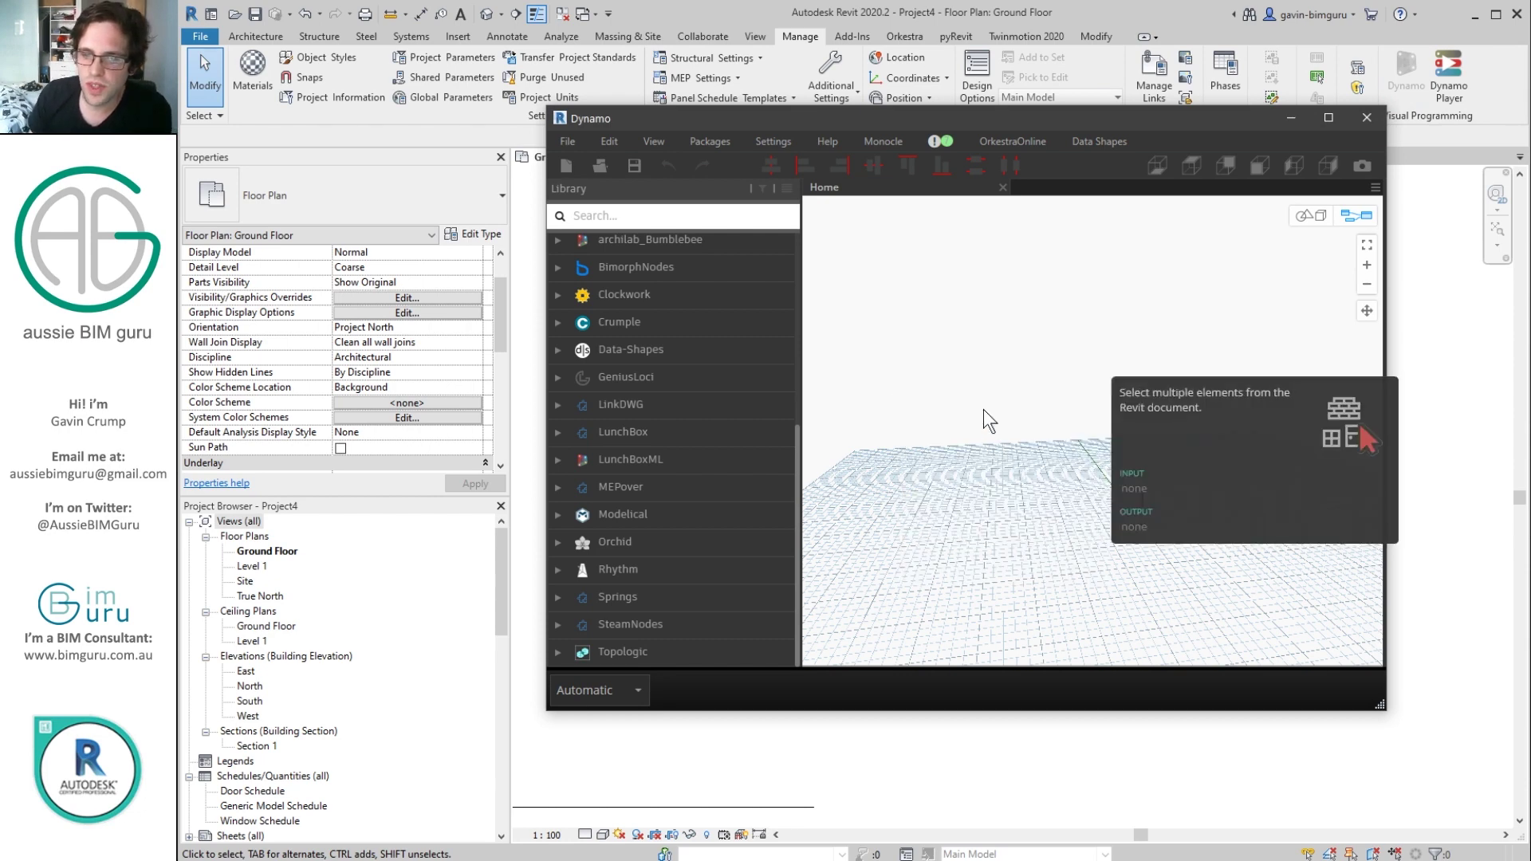
# Pick the square generic model in the floor plan as the Select Model Elements node's selection
pyautogui.moveTo(1050, 145); pyautogui.dragTo(427, 160)
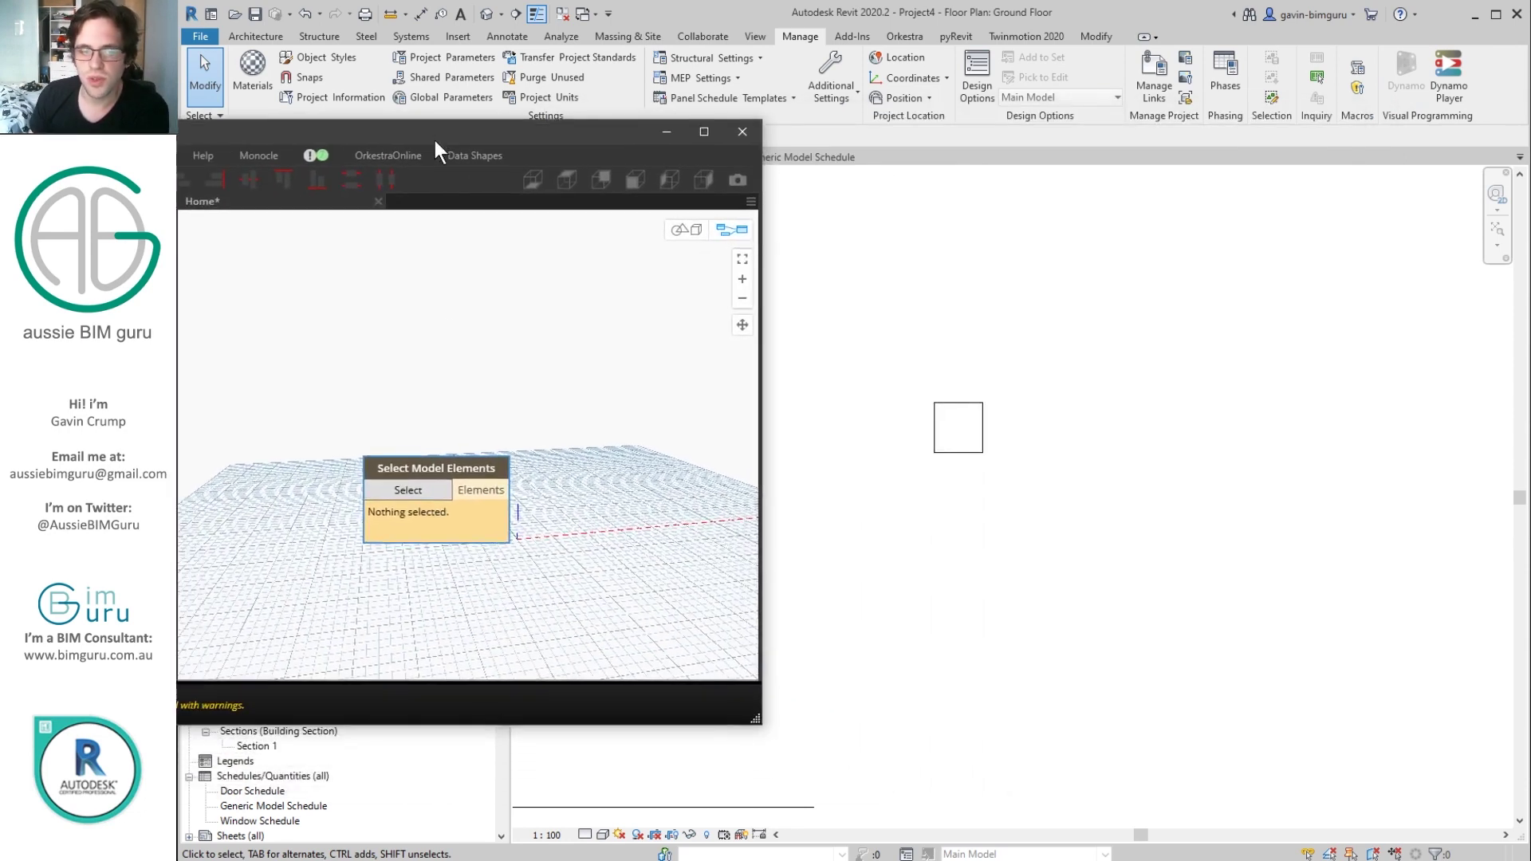
pyautogui.click(408, 490)
pyautogui.moveTo(1100, 479); pyautogui.dragTo(889, 341)
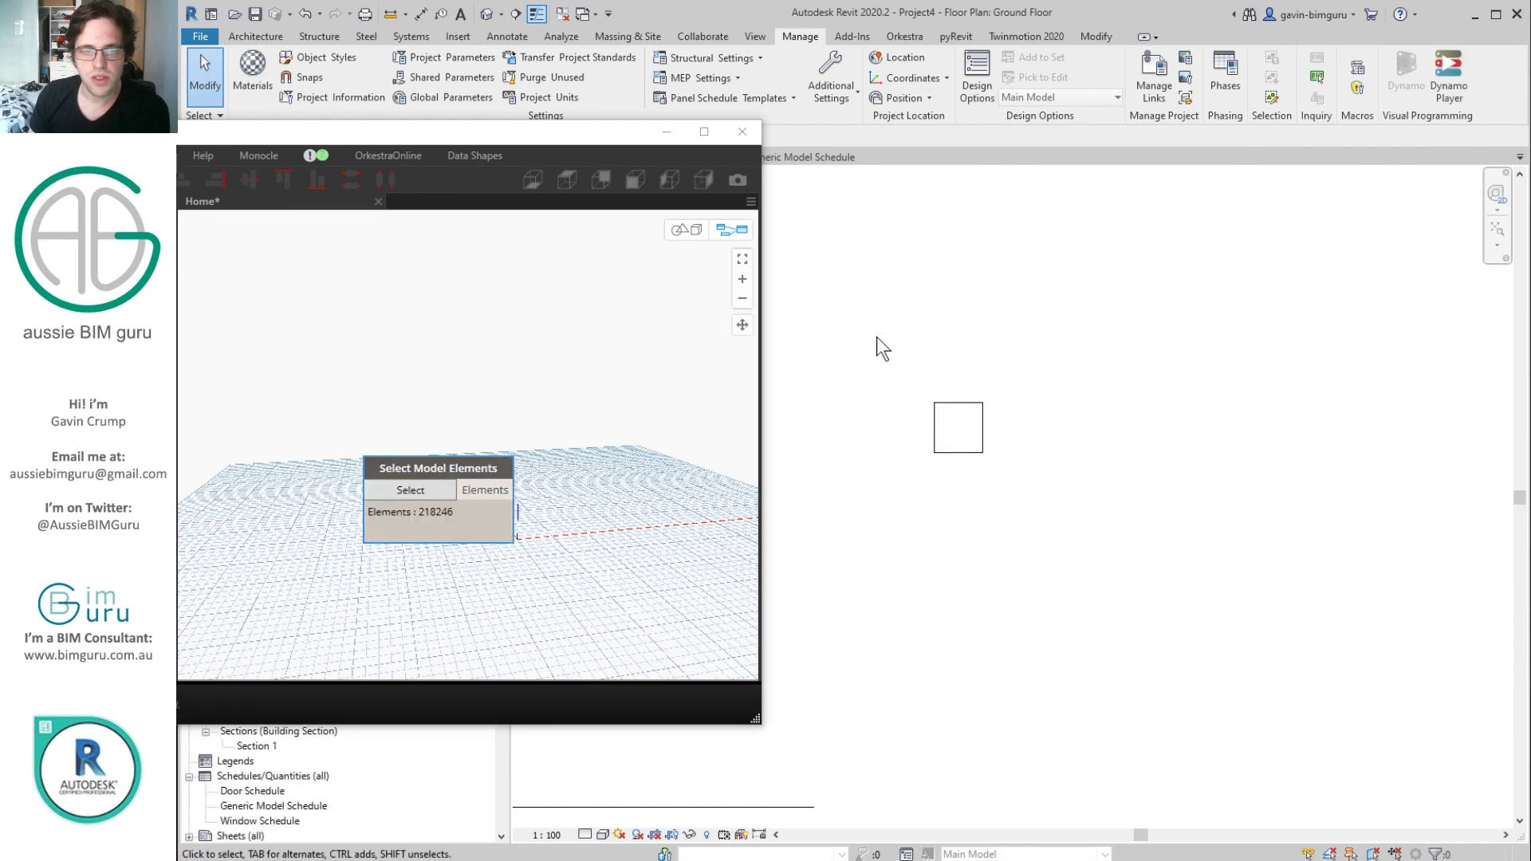
pyautogui.moveTo(571, 134); pyautogui.dragTo(1091, 127)
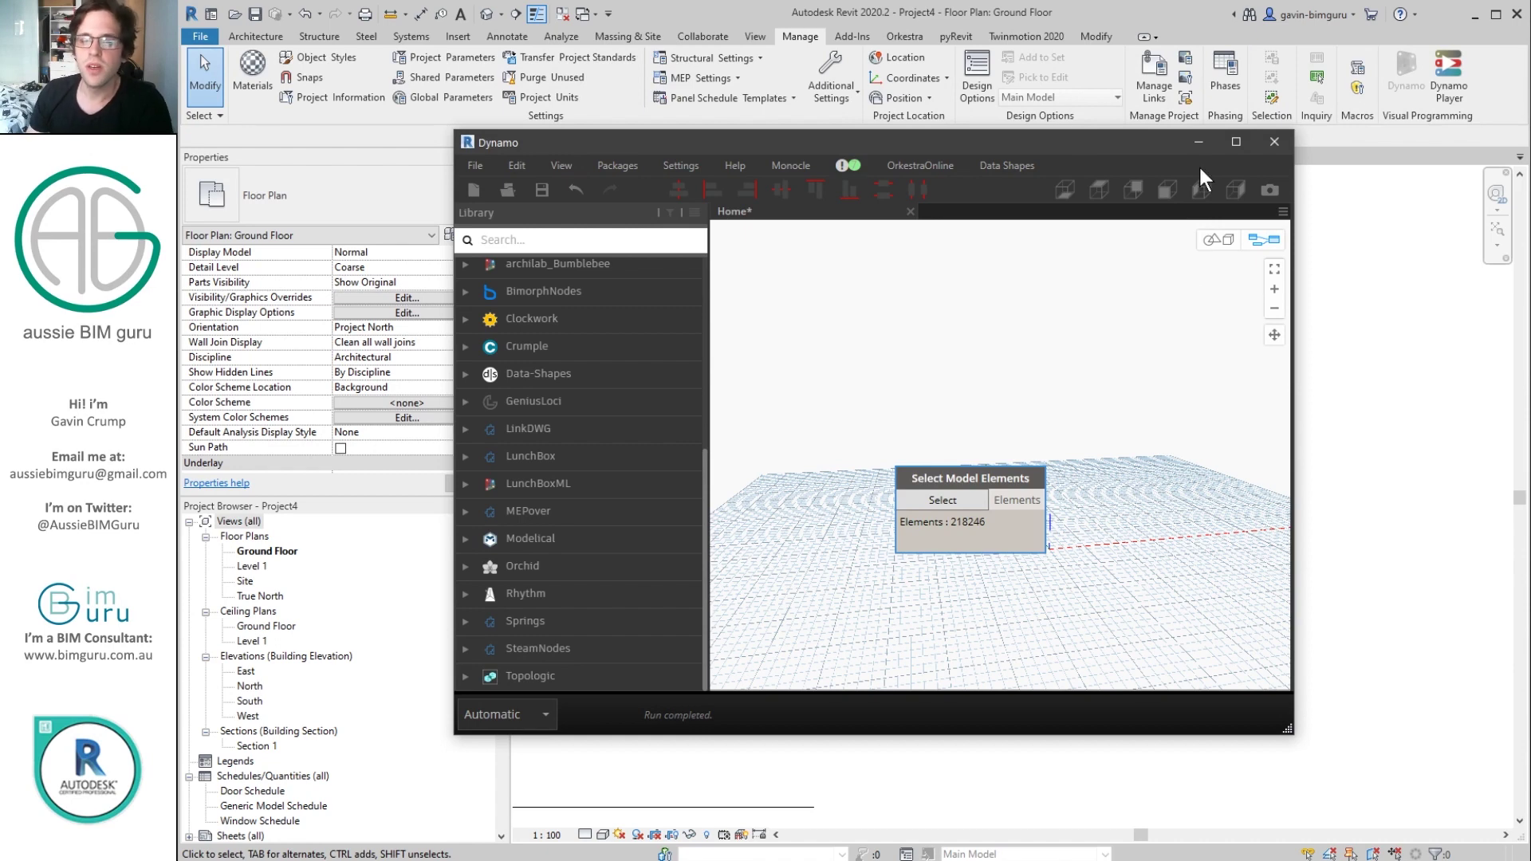
# Add an Element.Parameters node beside the selection node and connect the Elements output to its element input
pyautogui.scroll(-2, 1059, 434)
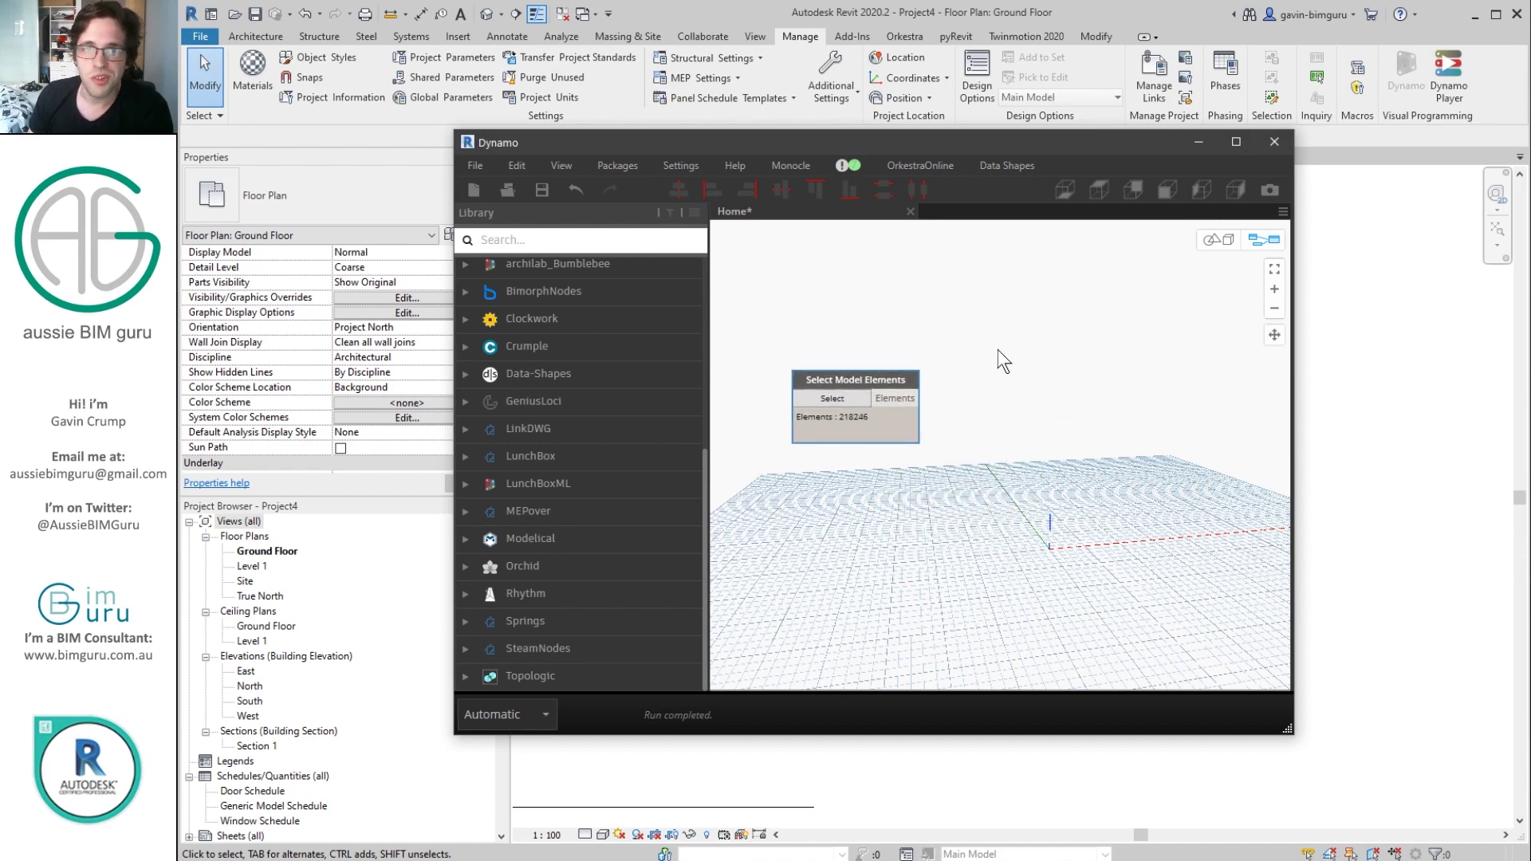
pyautogui.scroll(1, 980, 336)
pyautogui.rightClick(979, 357)
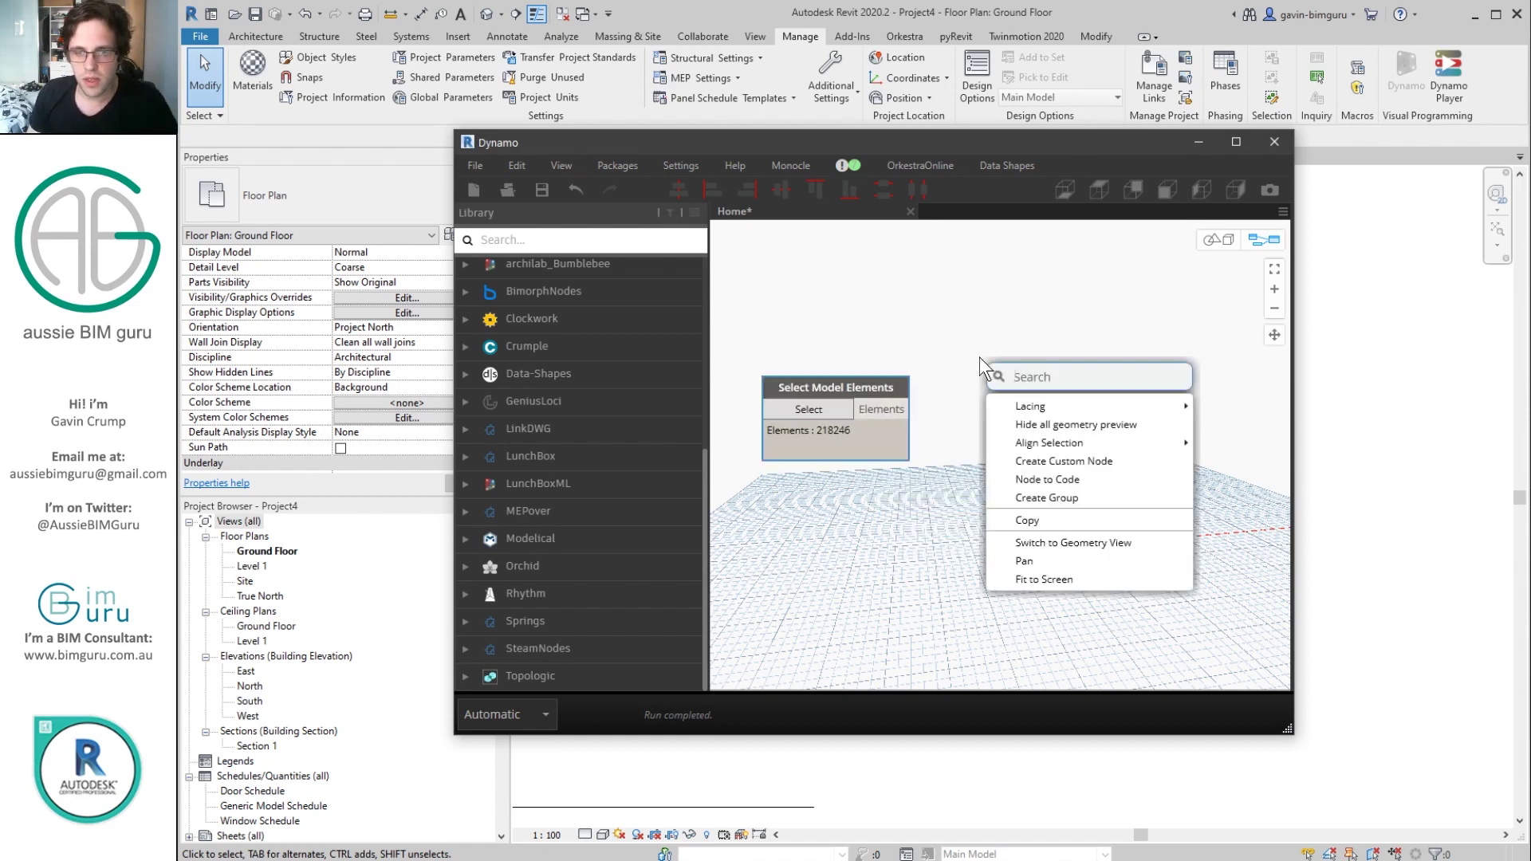
pyautogui.write('element.p')
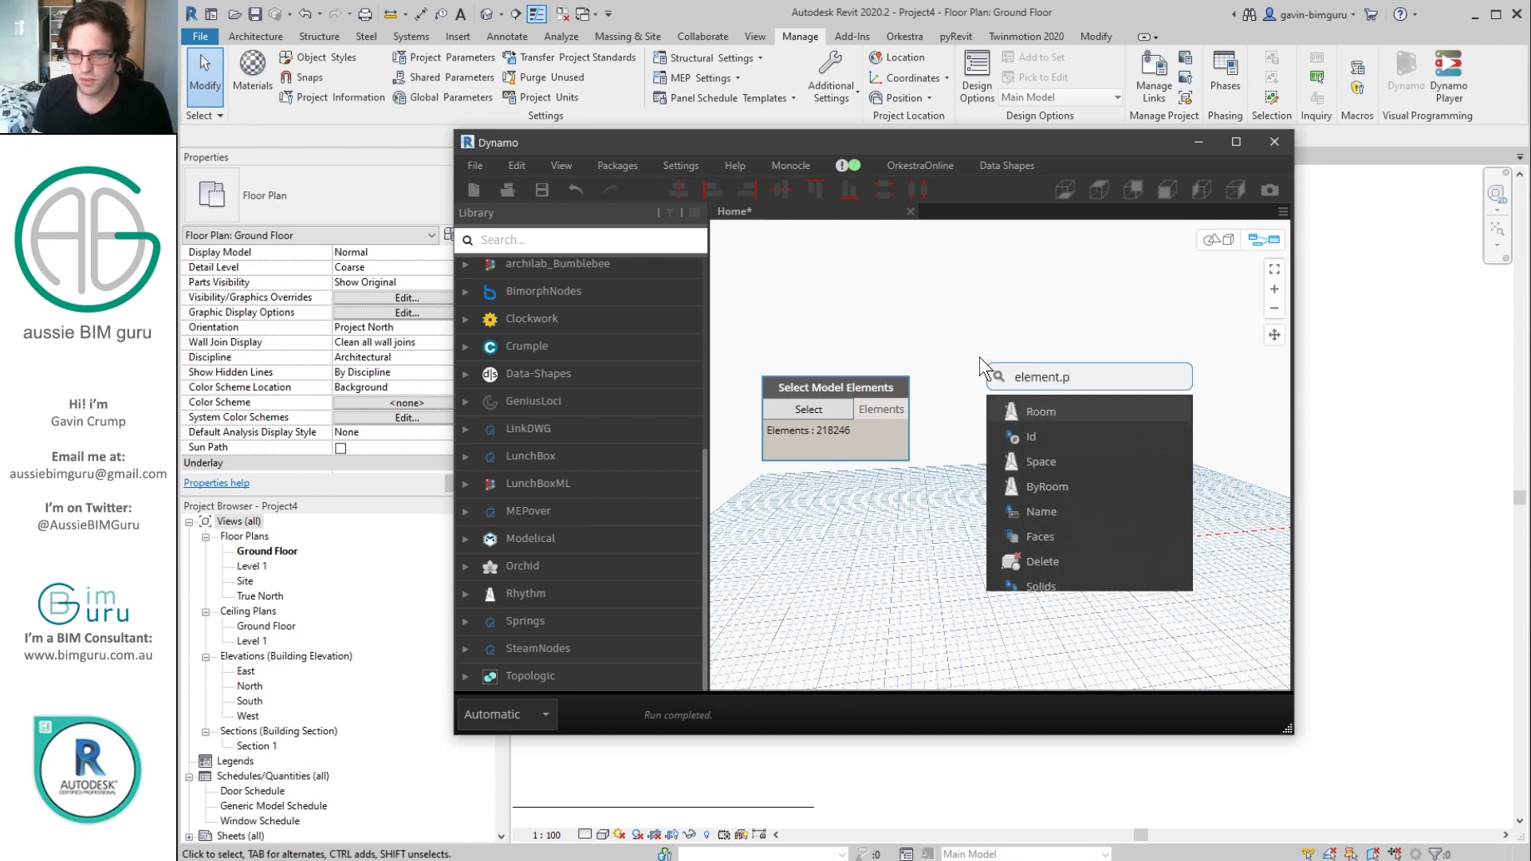
pyautogui.write('aram')
pyautogui.click(1124, 411)
pyautogui.moveTo(1131, 439); pyautogui.dragTo(911, 408)
pyautogui.moveTo(1172, 413); pyautogui.dragTo(981, 382)
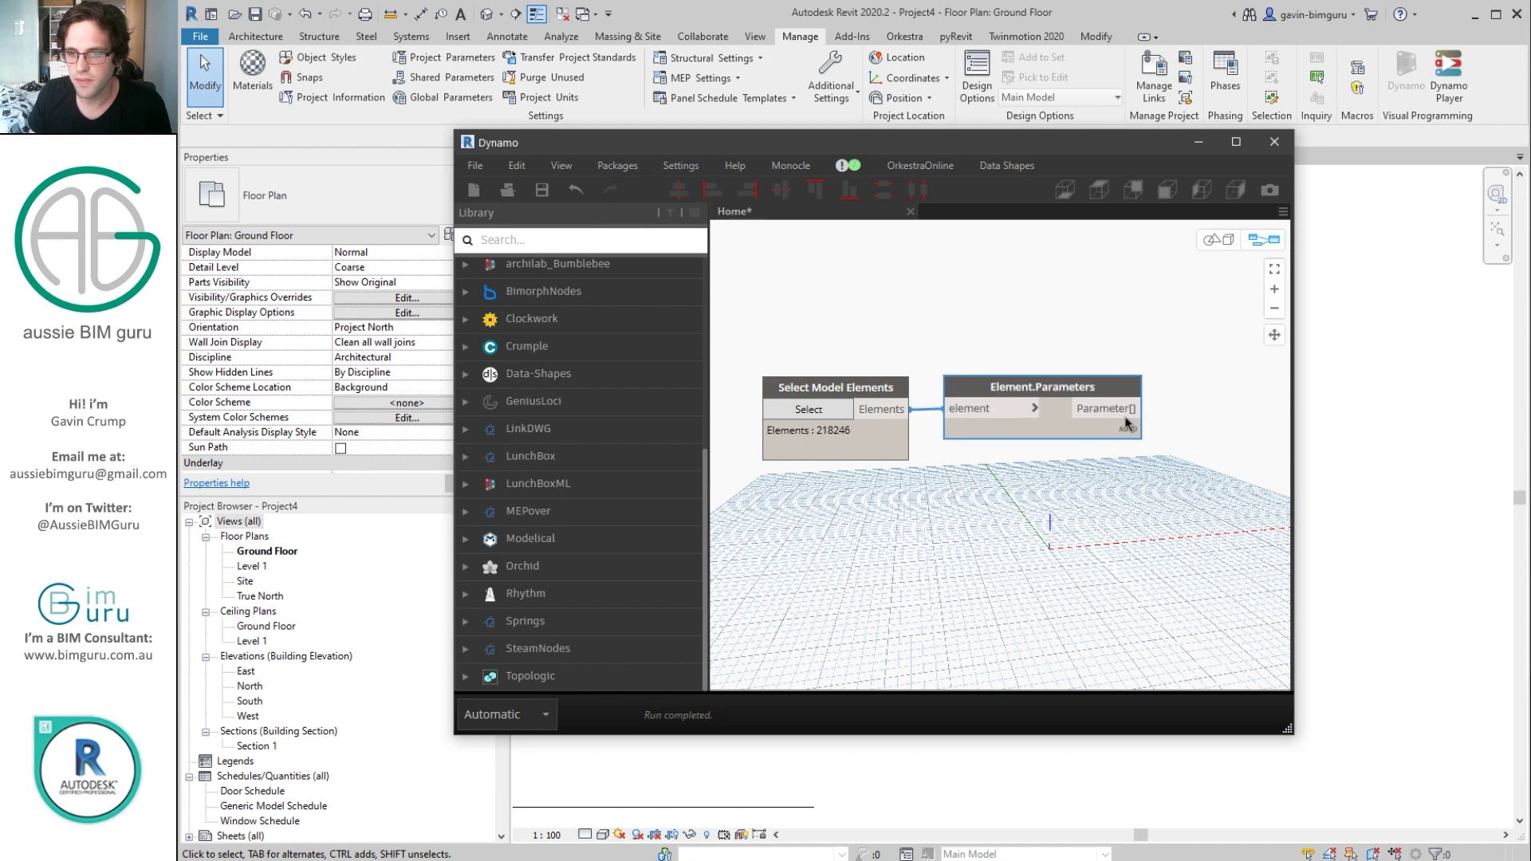
# Examine the BG_DAT parameters in the Element.Parameters output, and close Dynamo without saving the workspace
pyautogui.scroll(3, 1213, 471)
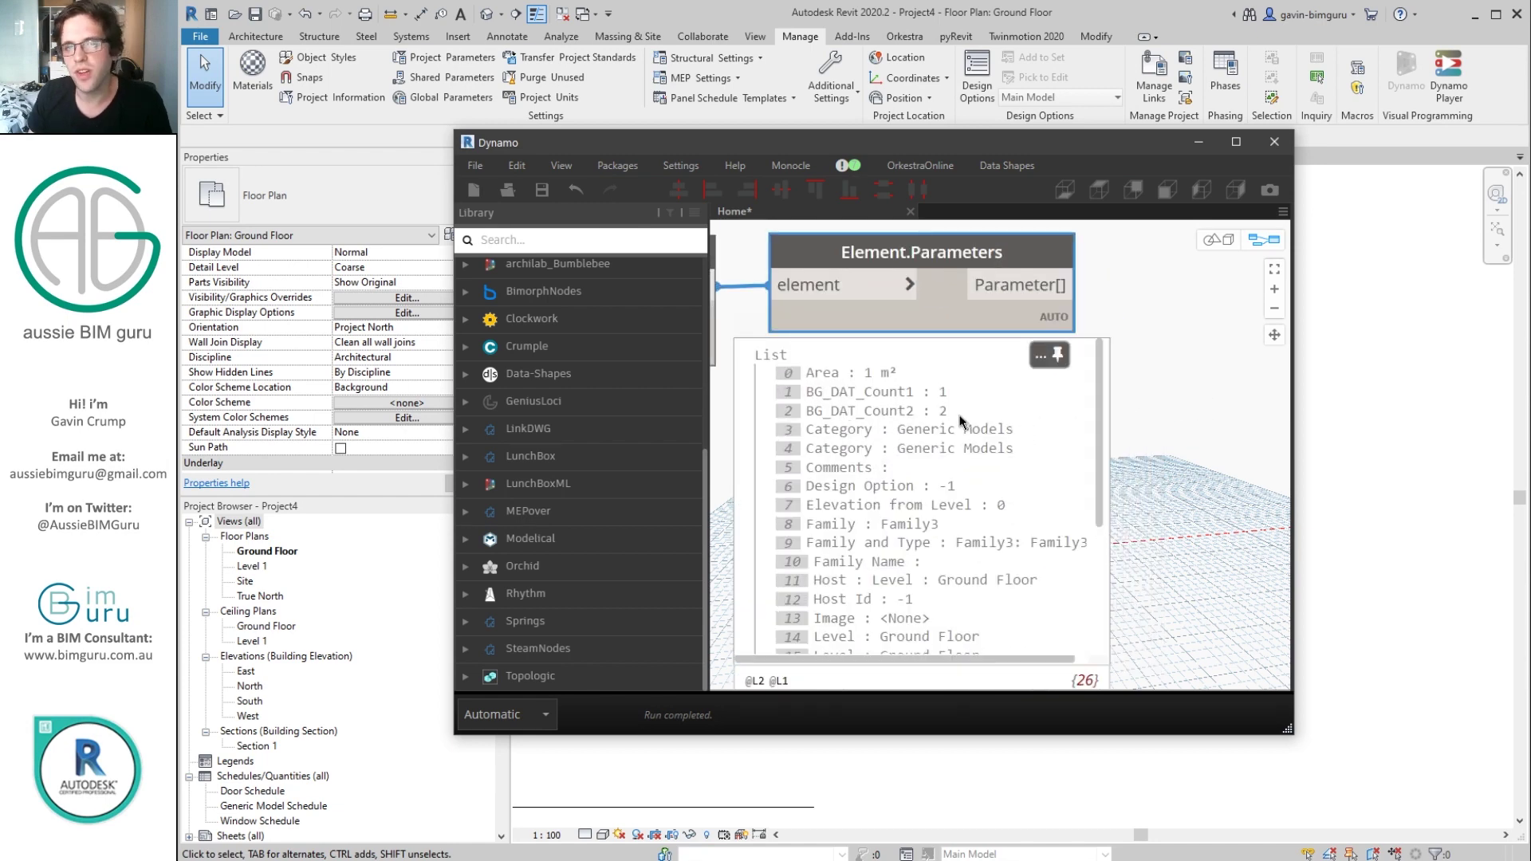
pyautogui.click(1274, 142)
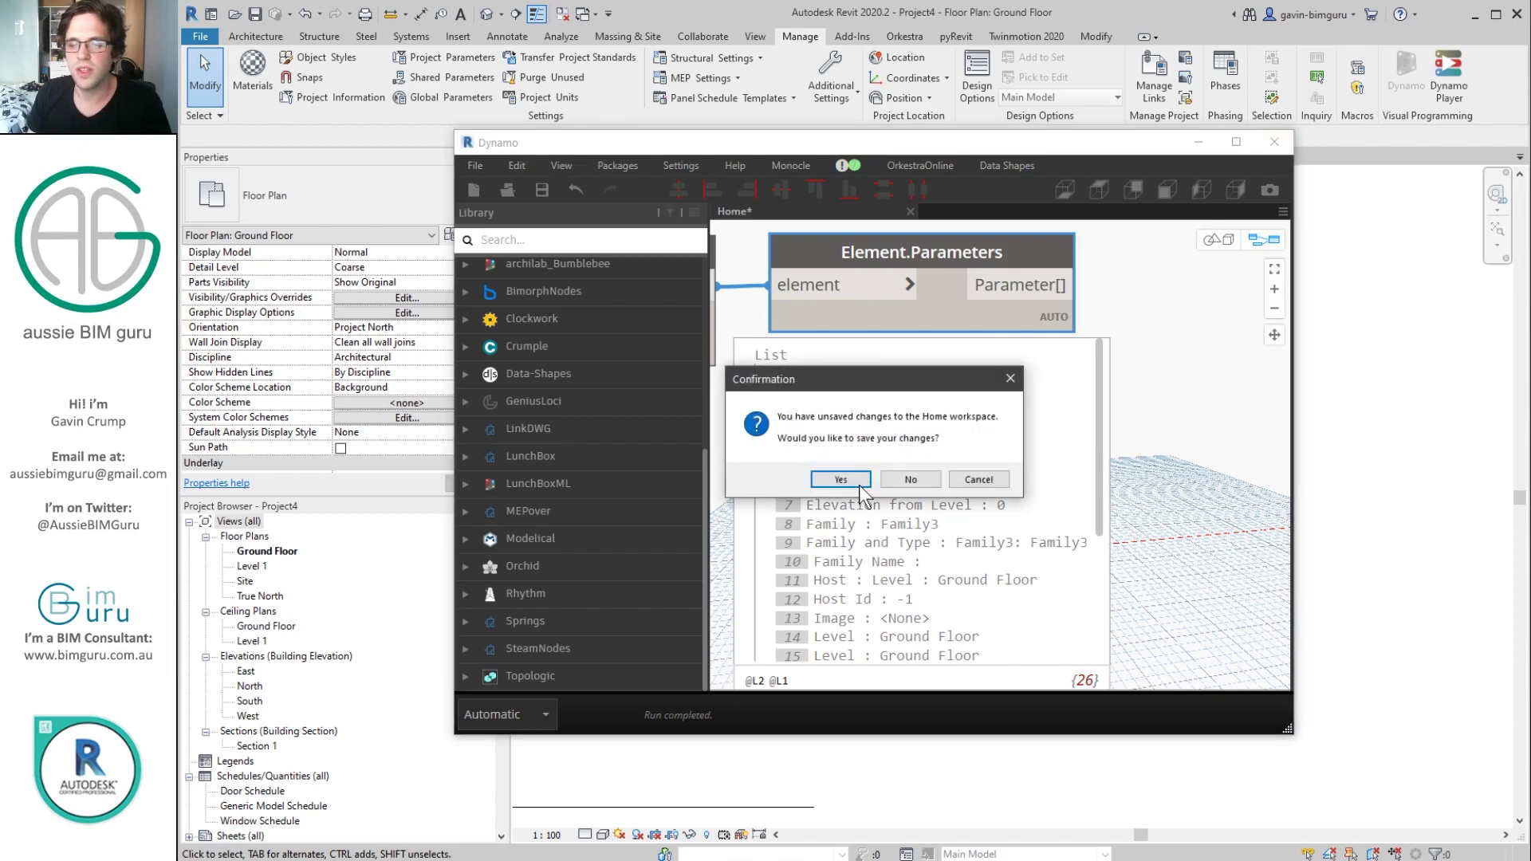
pyautogui.click(915, 478)
pyautogui.click(1449, 391)
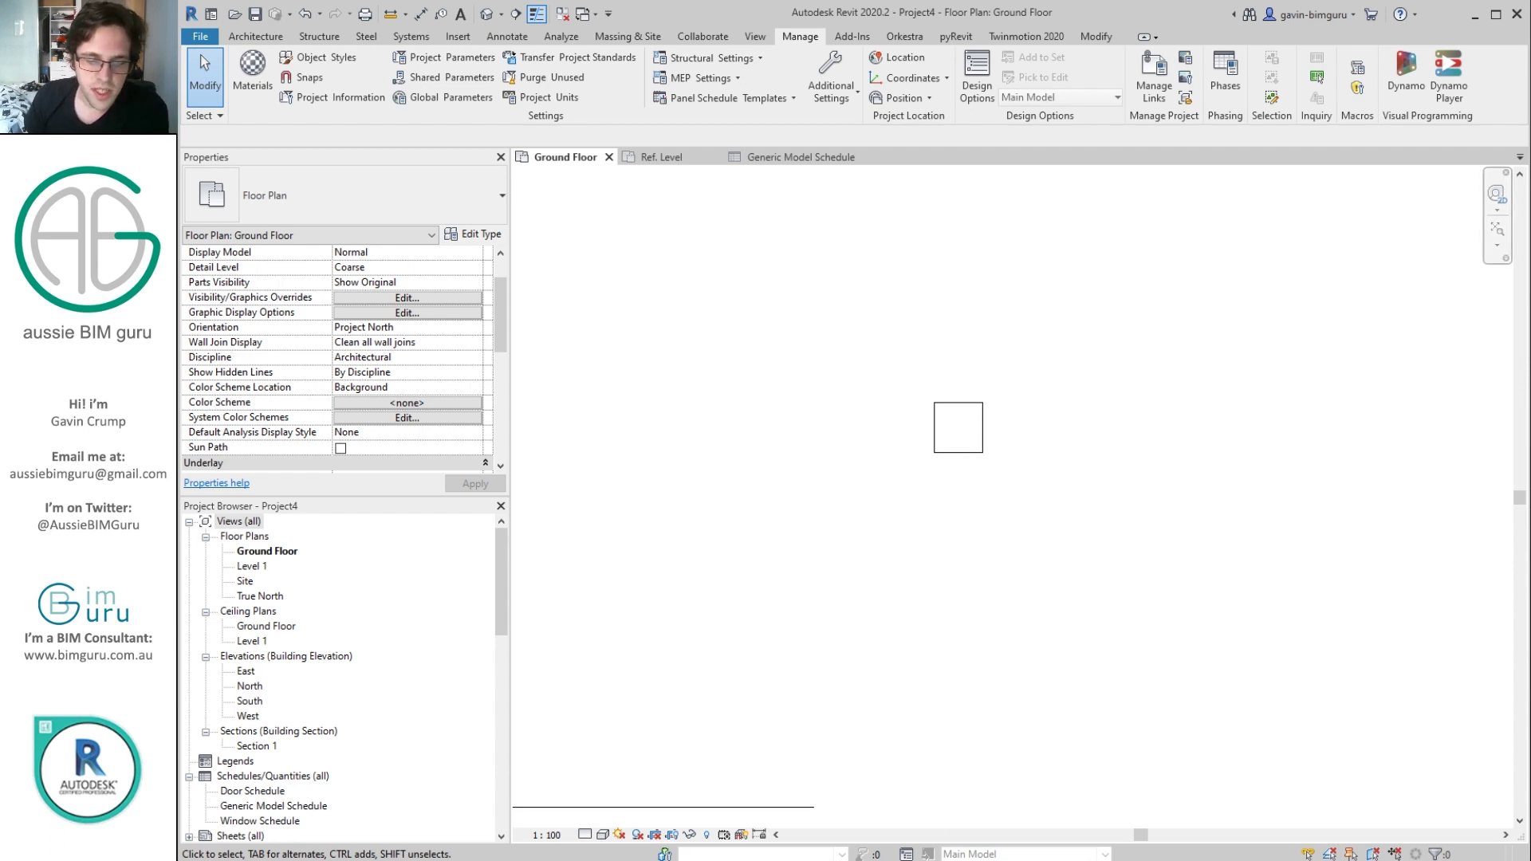
# Switch to the Acrobat presentation and go to its closing slide, Hiding Shared Parameters in Revit
pyautogui.click(600, 798)
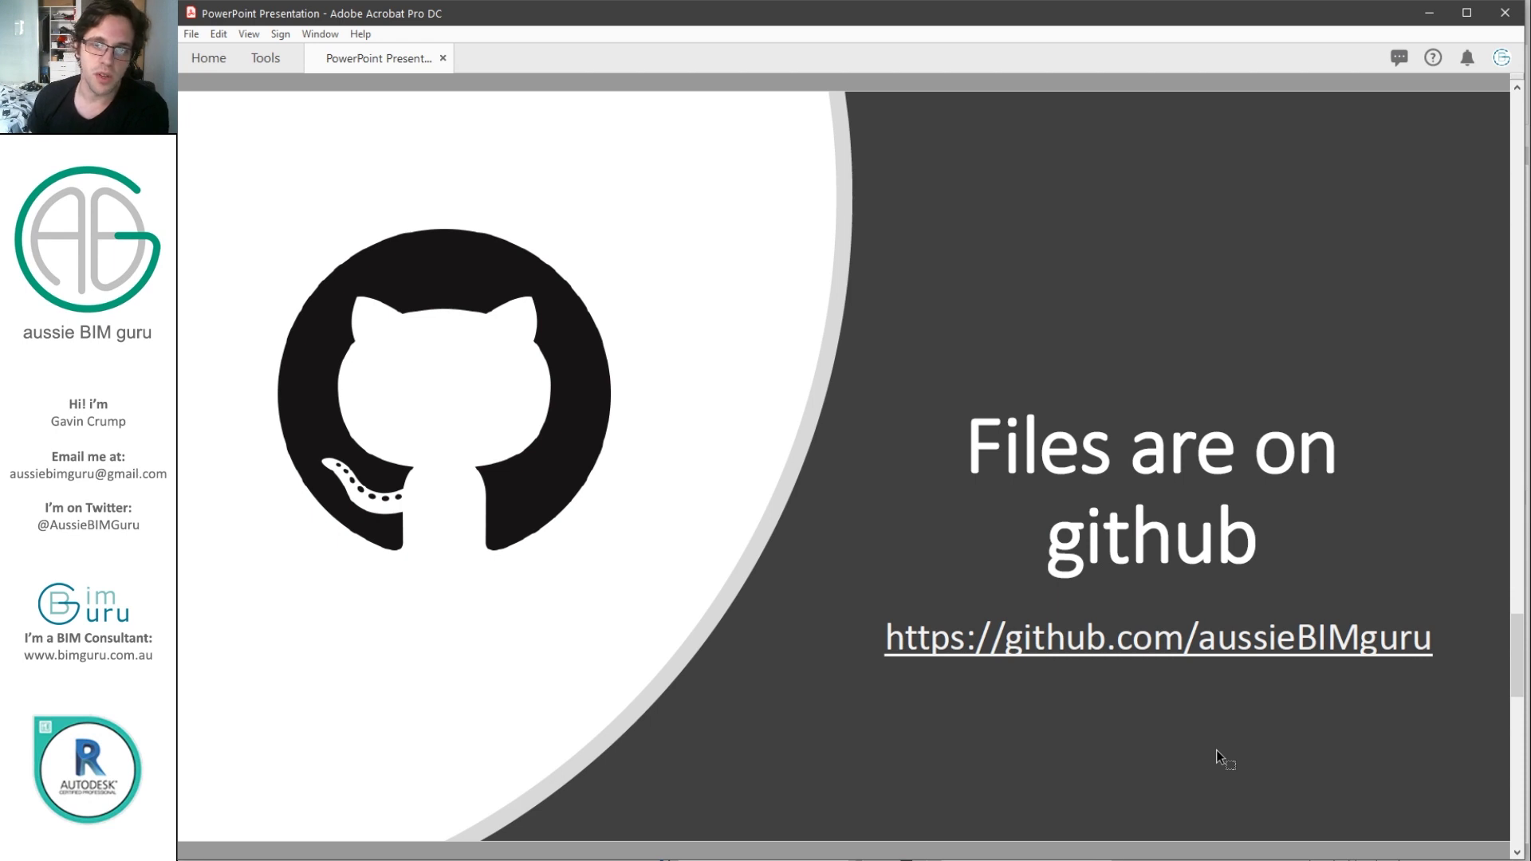
pyautogui.scroll(-1, 1216, 749)
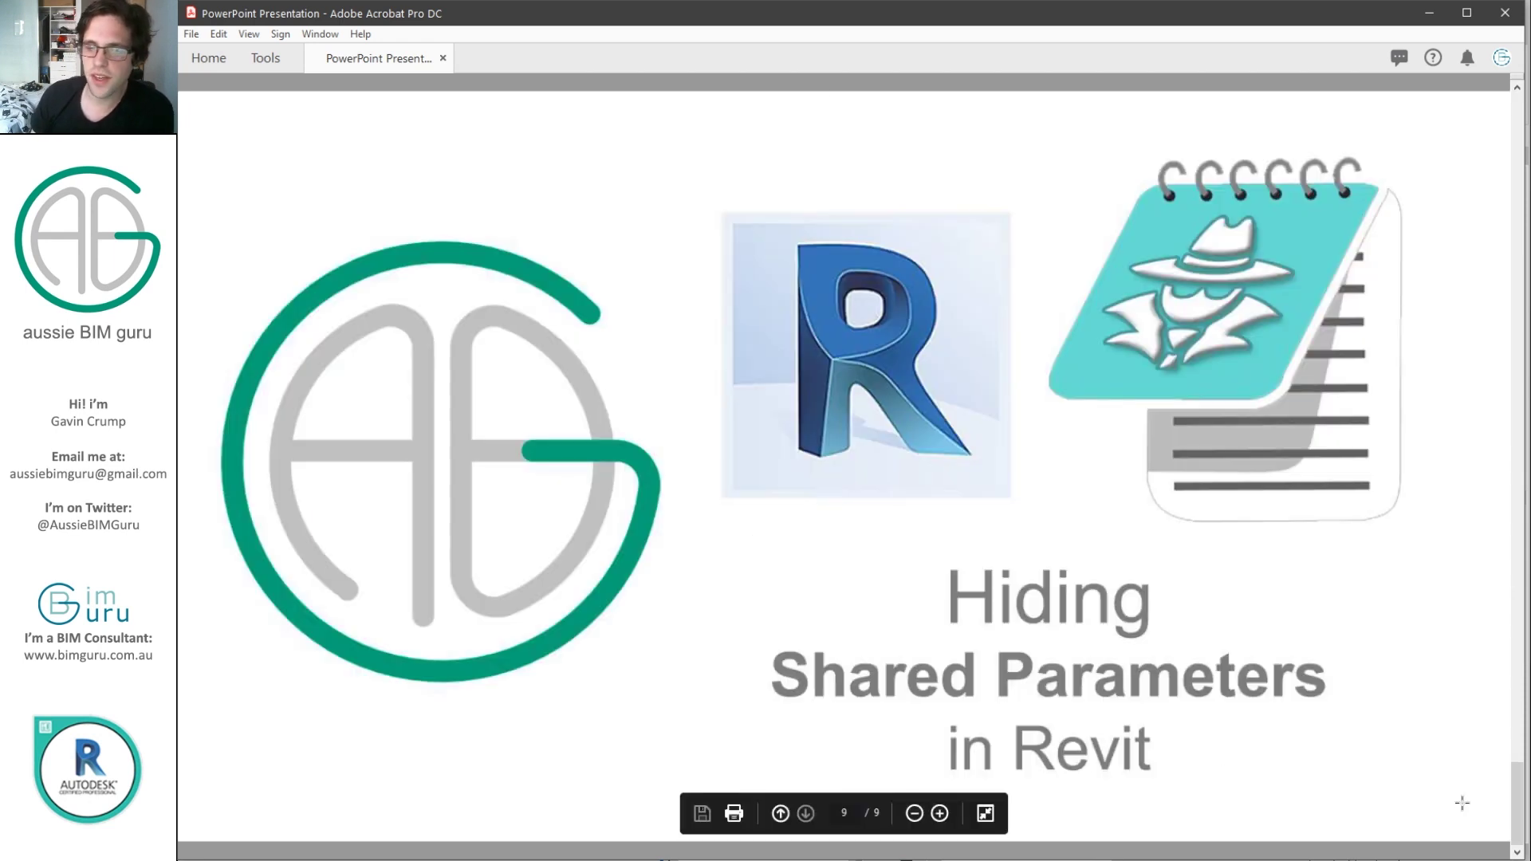